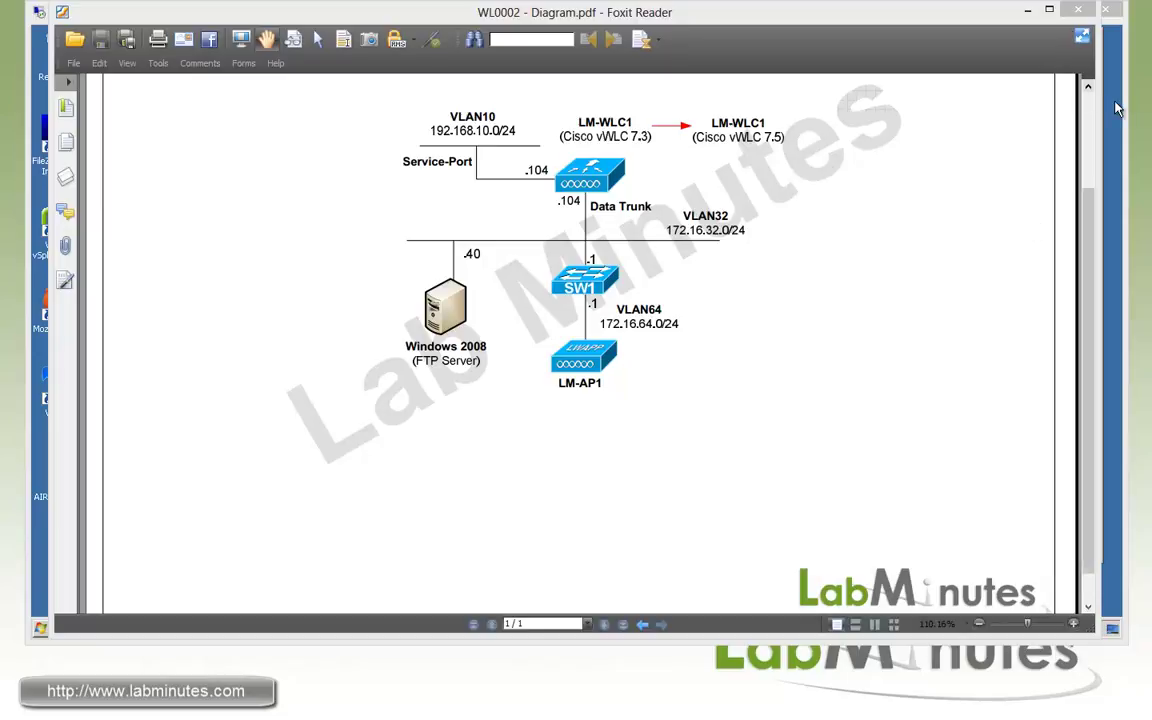
Minimize the diagram, point out the controller .aes image on the desktop, and bring forward the LM-AP1 SecureCRT terminal.
click(1031, 13)
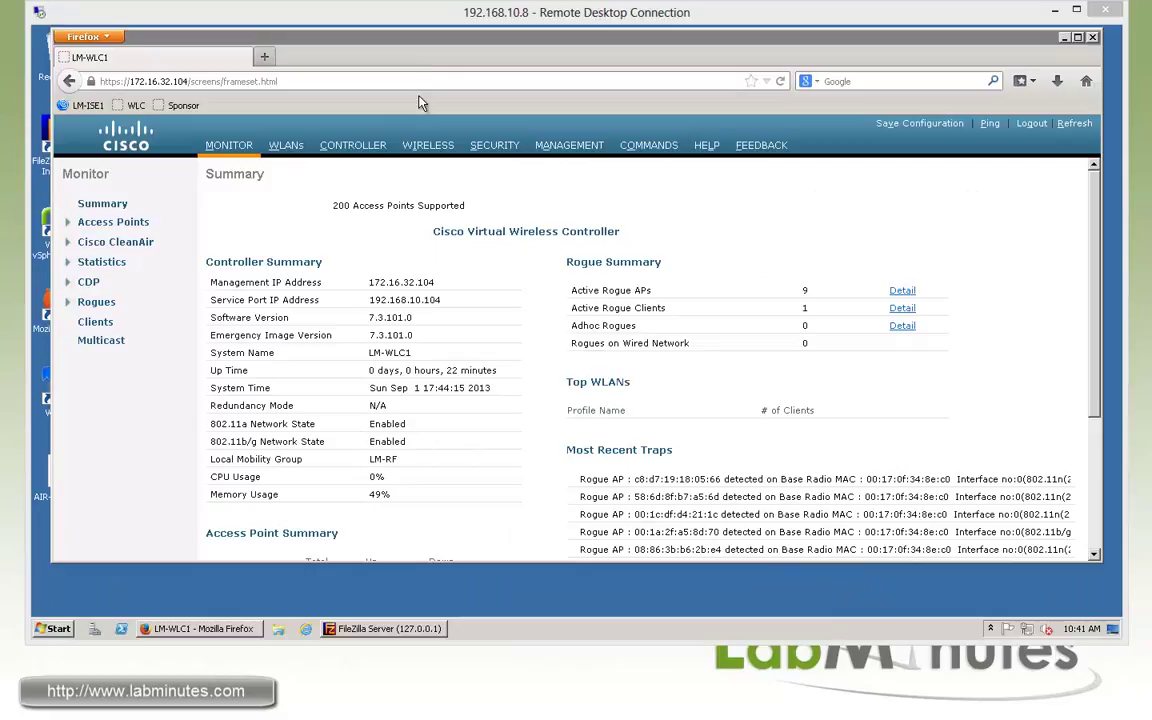
drag(447, 45, 468, 48)
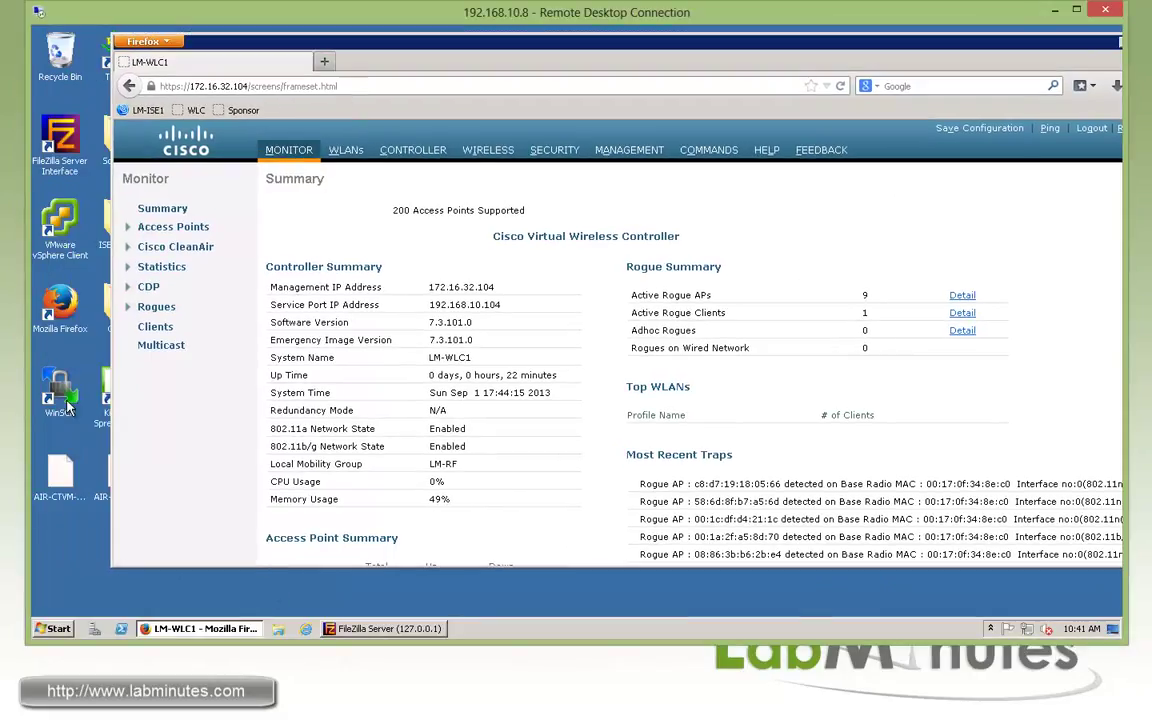
click(62, 495)
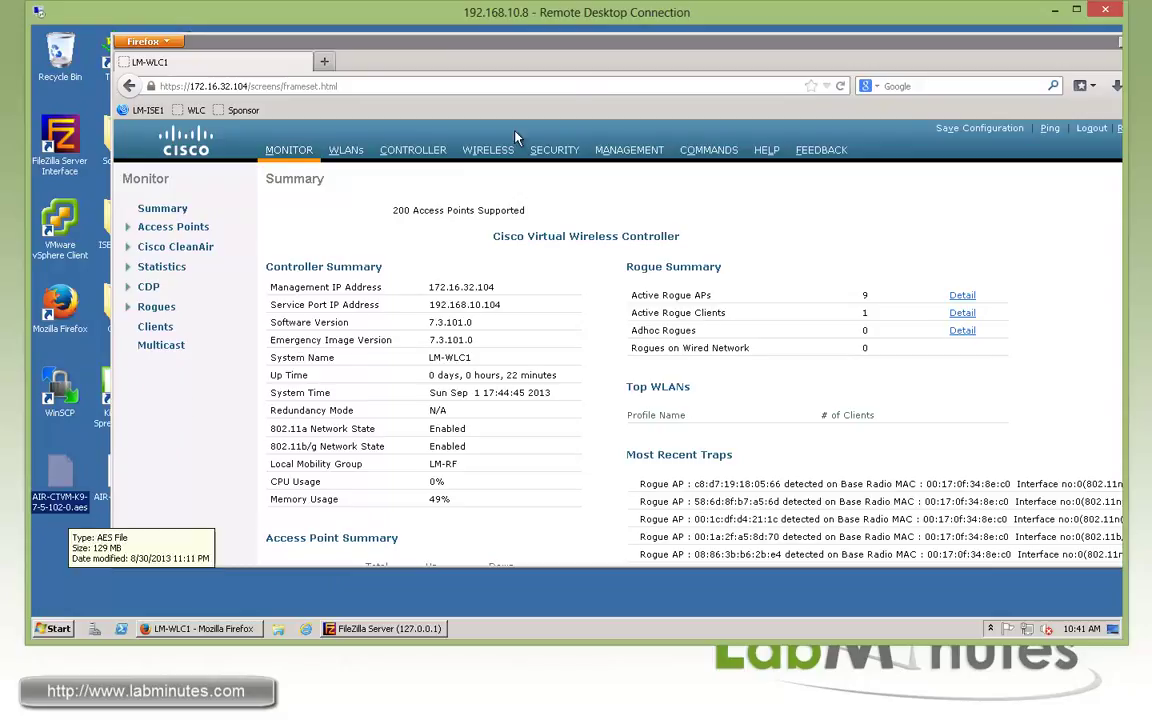
drag(463, 58, 413, 58)
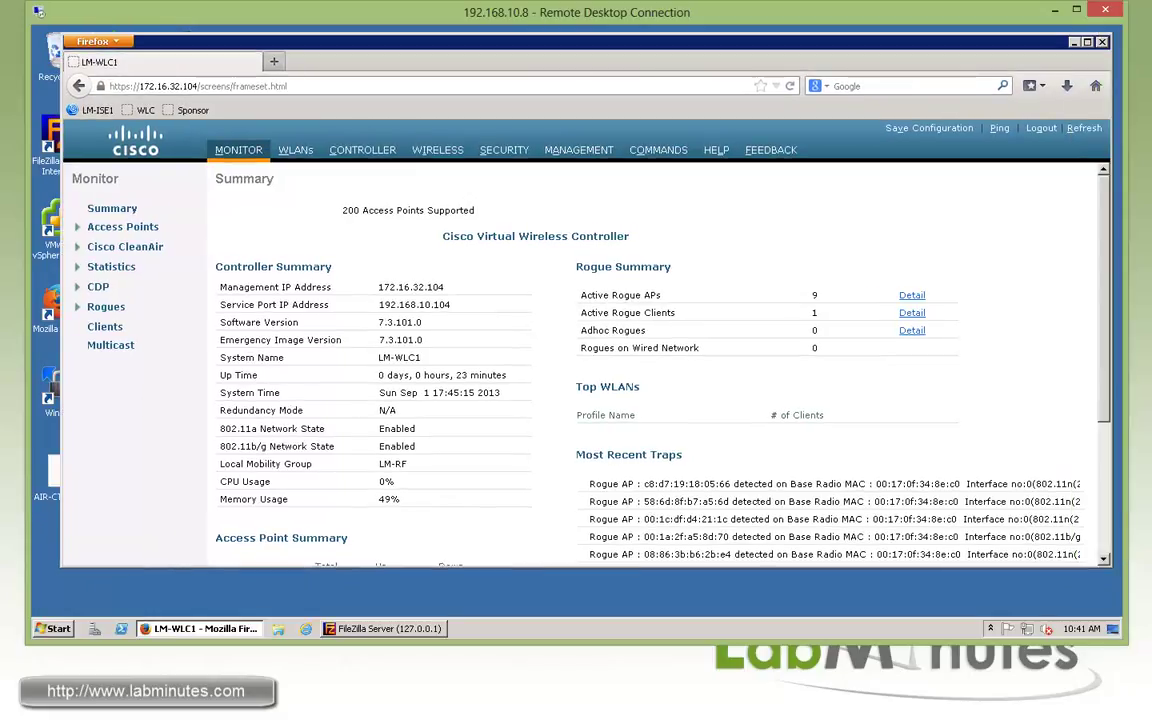
drag(1110, 150, 293, 151)
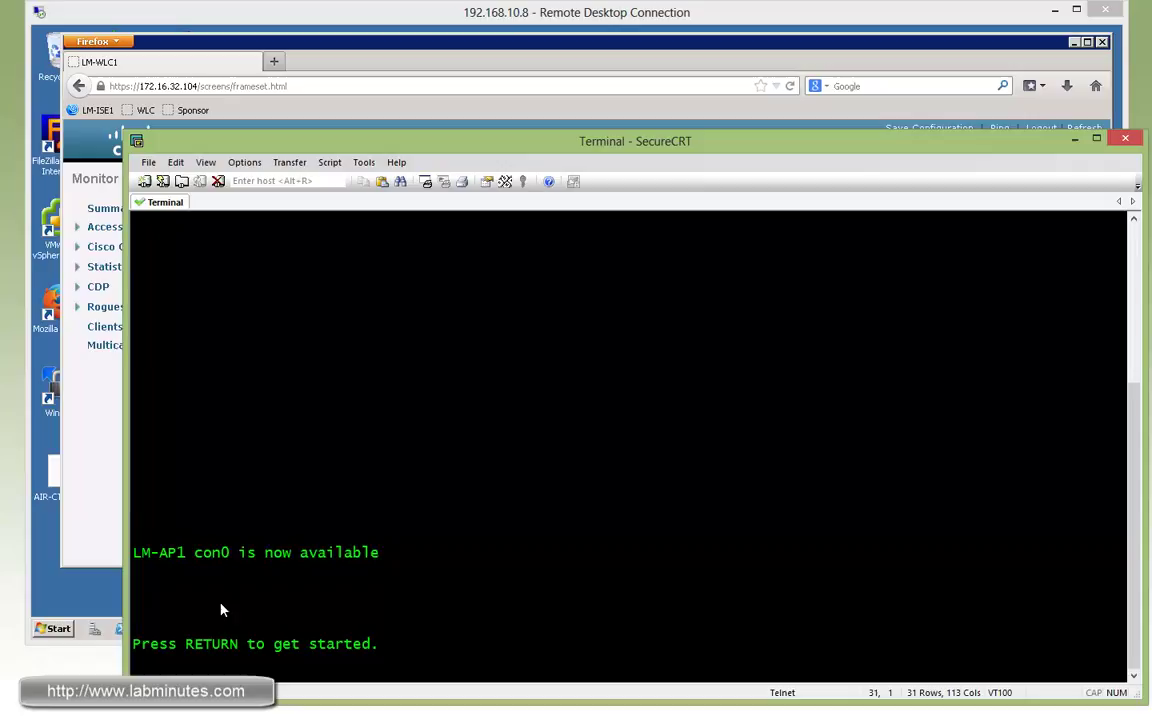
Highlight LM-AP1 in the SecureCRT console, then bring the controller summary page back in front.
drag(134, 556, 180, 558)
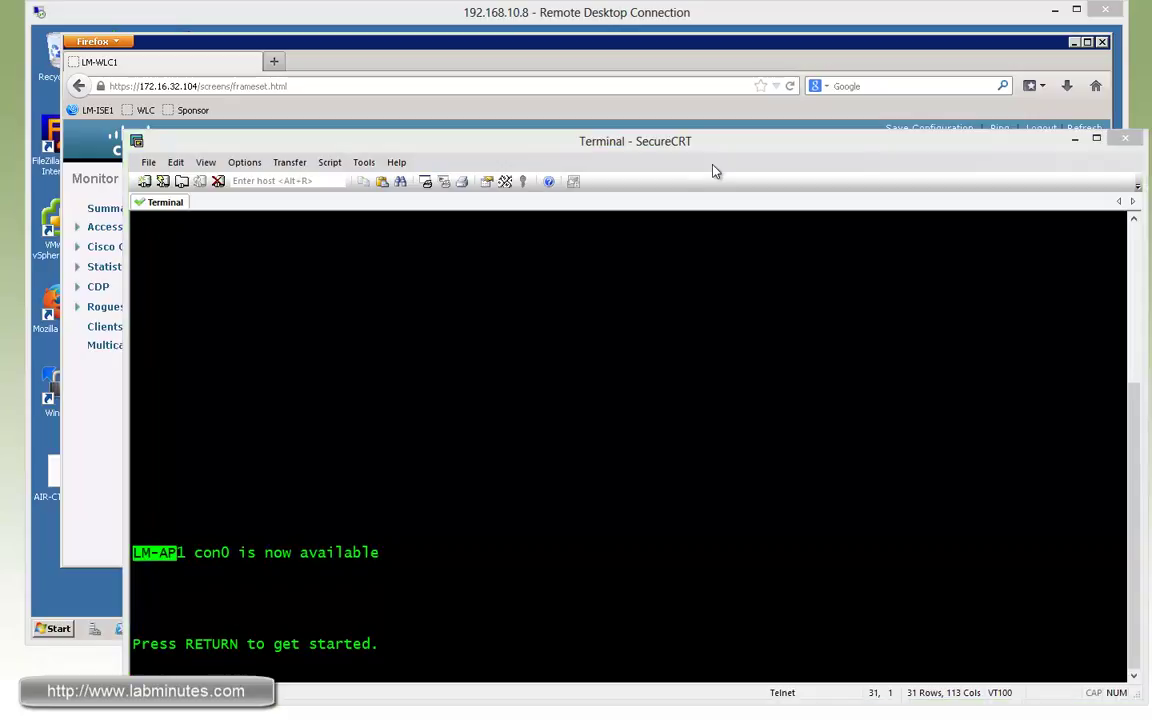
click(621, 17)
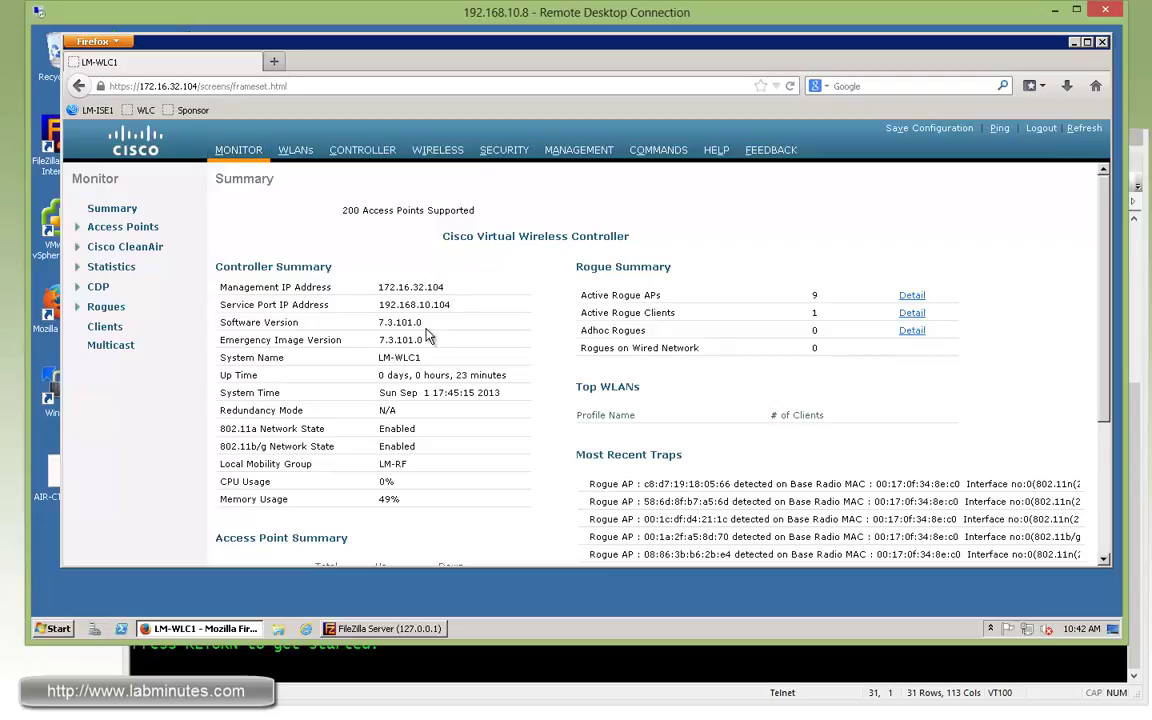
Note version 7.3.101.0, check the primary image's default and active flags in Config Boot, then open Download File.
drag(433, 320, 381, 320)
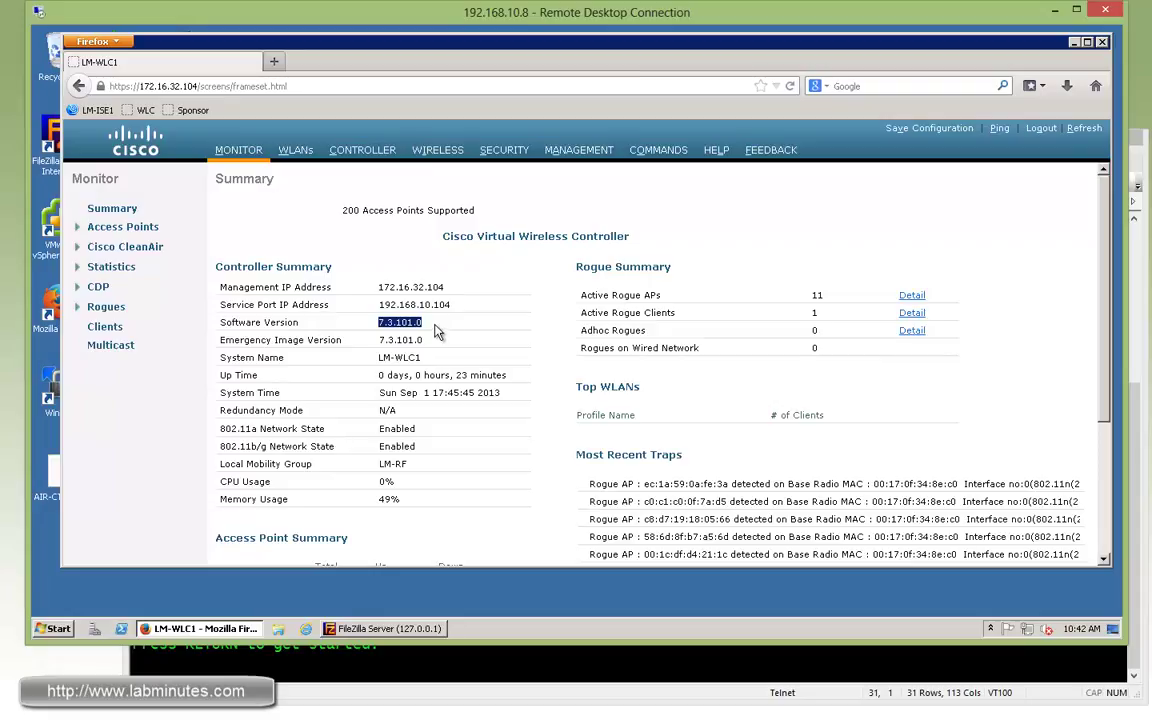
click(650, 326)
click(652, 155)
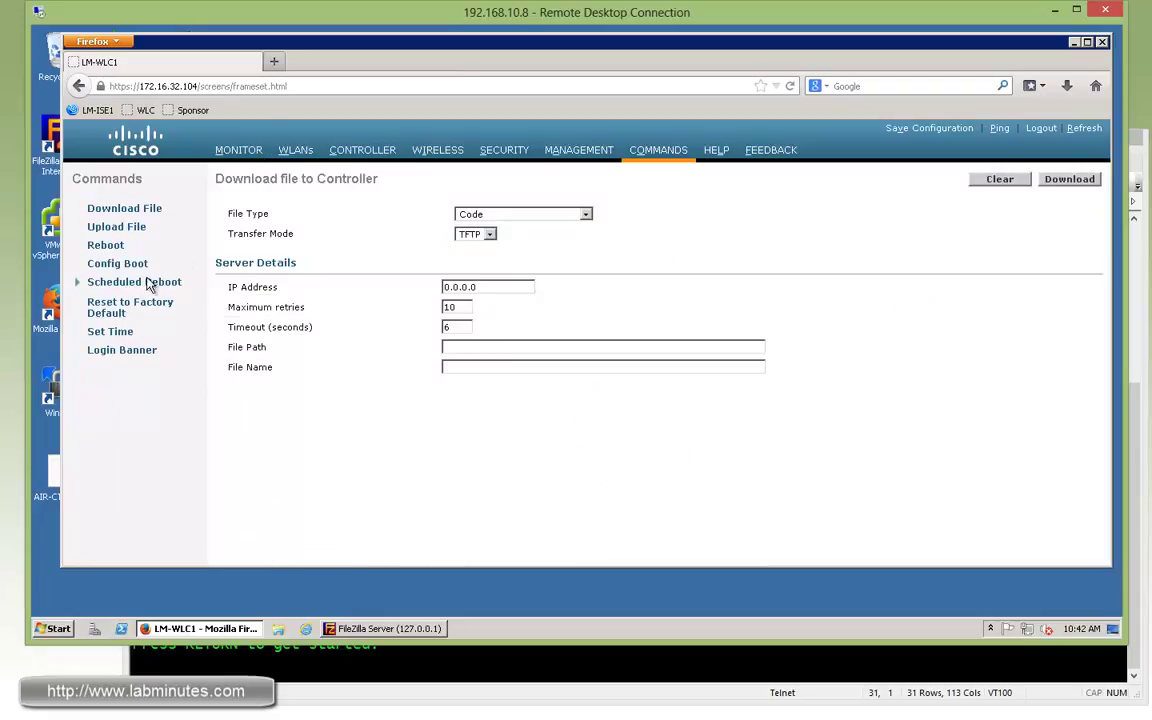
click(125, 263)
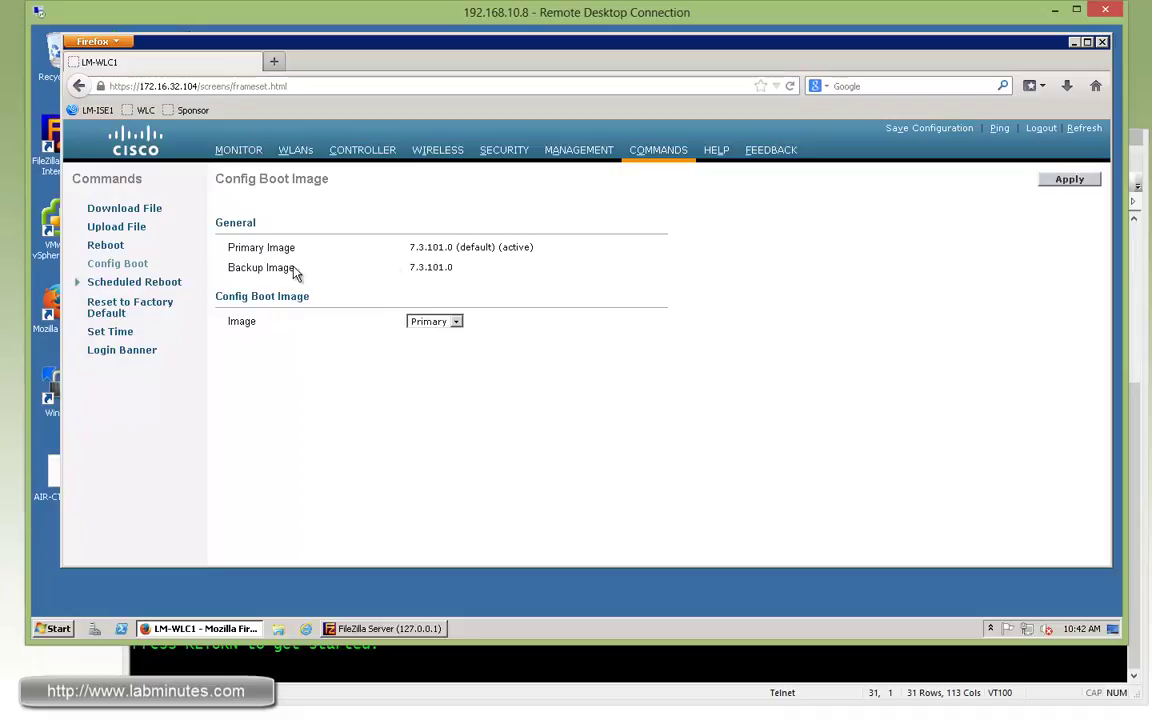
double_click(471, 247)
double_click(517, 246)
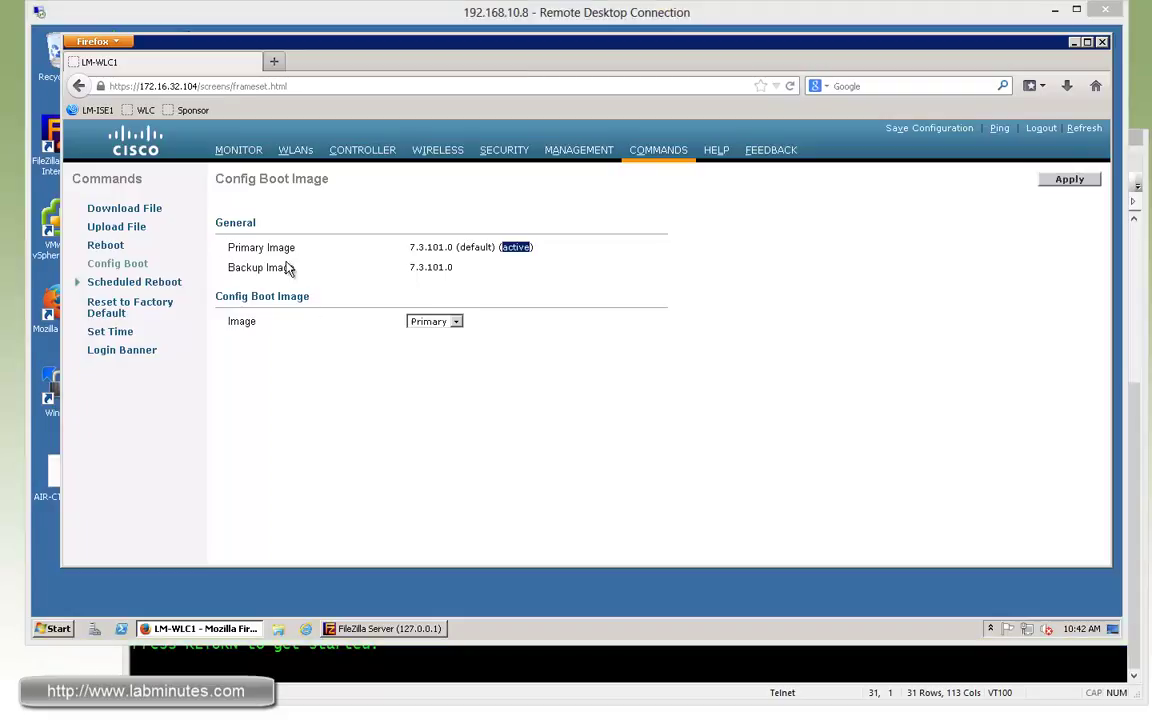
click(150, 208)
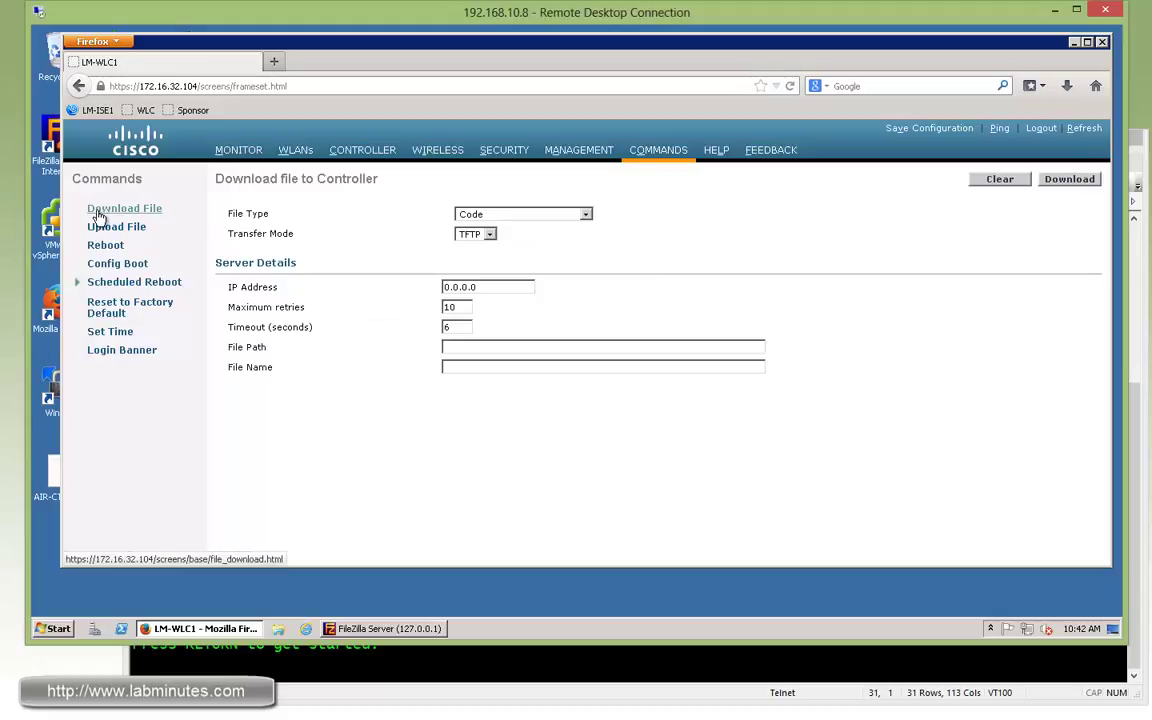
Keep the file type as Code and switch the transfer mode to FTP.
drag(235, 213, 535, 216)
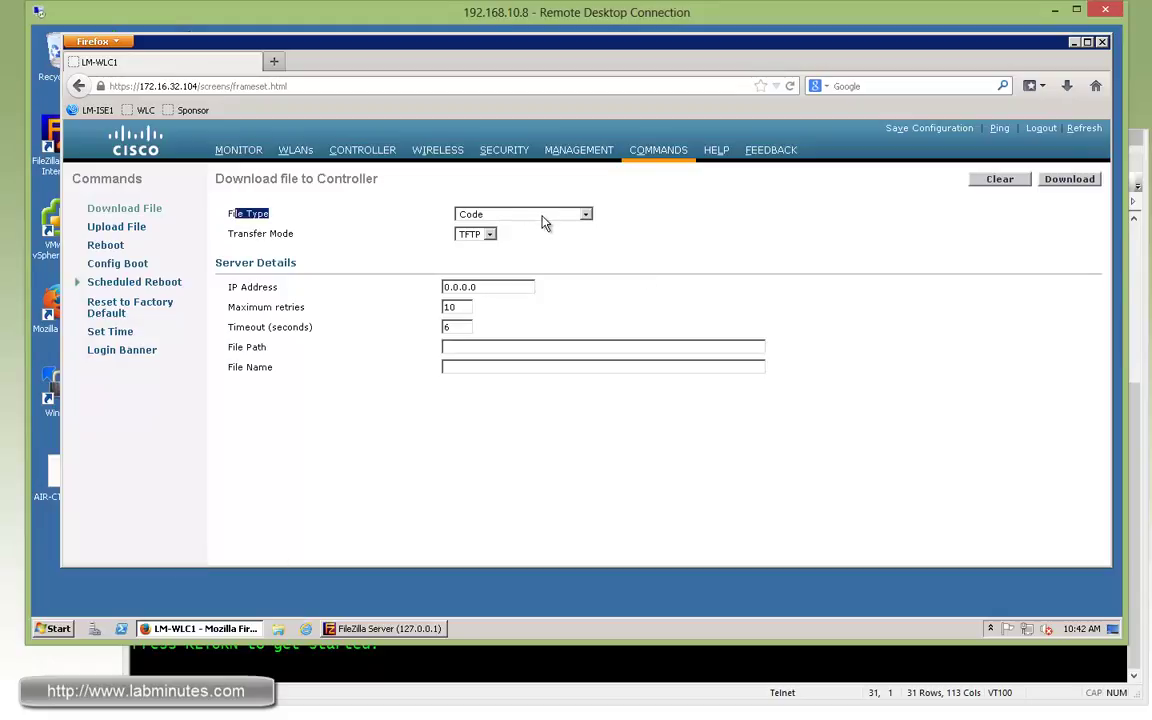
click(552, 222)
click(505, 226)
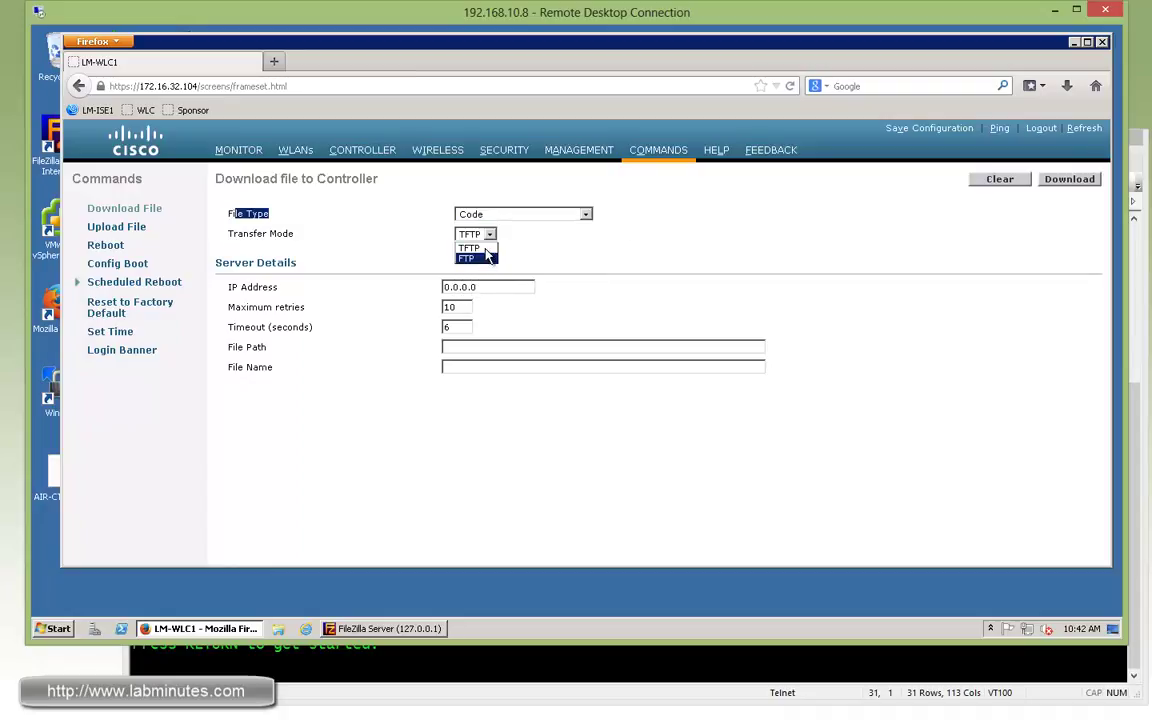
click(477, 260)
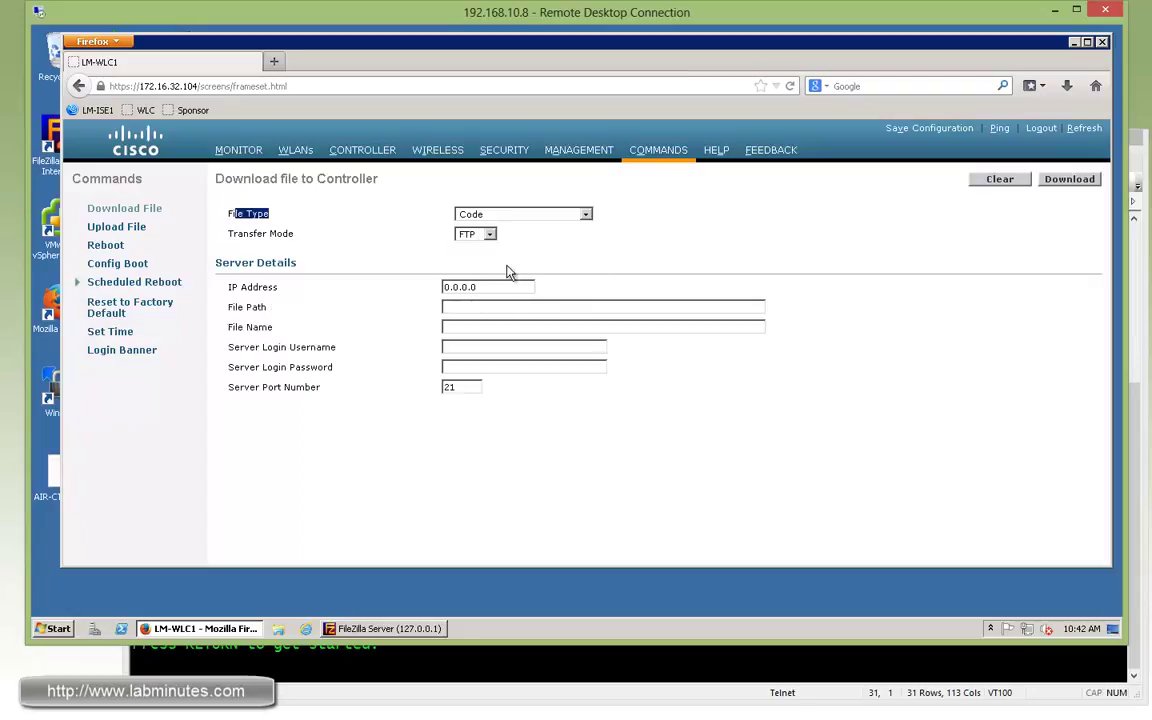
Replace the placeholder server IP with 172.16.32.40 and set the file path to /.
drag(492, 285, 401, 301)
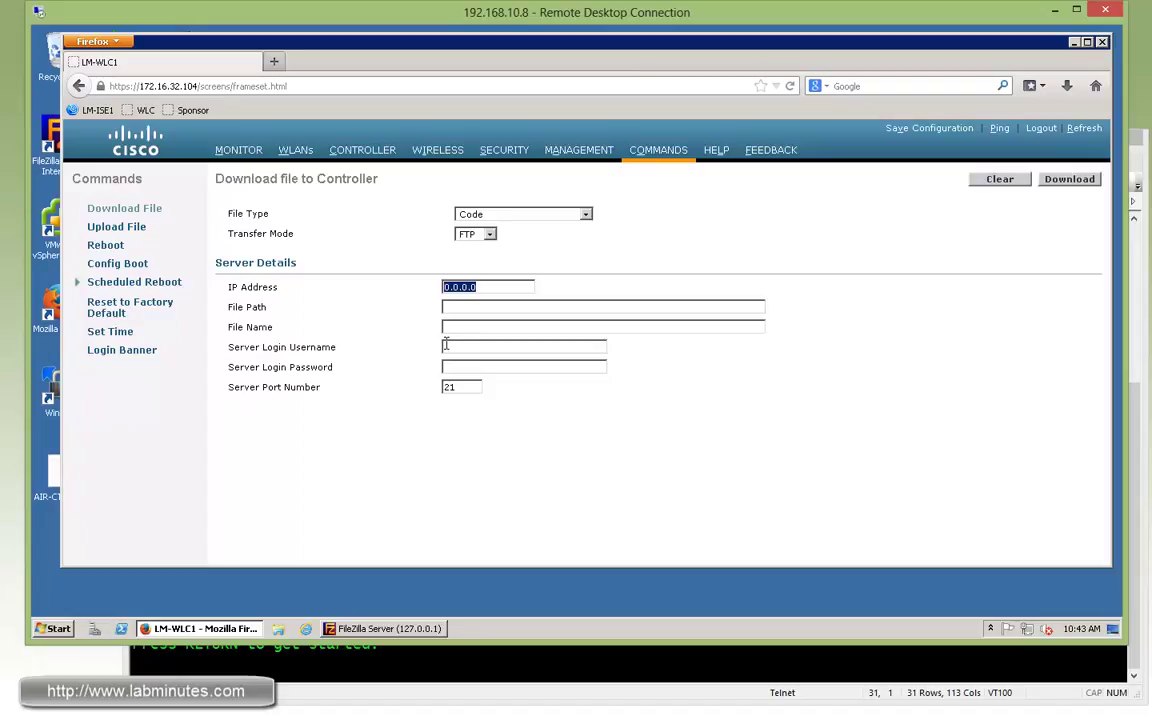
click(421, 284)
drag(478, 287, 429, 286)
drag(478, 288, 427, 283)
text(172.16.32.40)
click(494, 306)
Paste AIR-CTVM-K9-7-5-102-0.aes into the file name field.
click(476, 328)
click(46, 498)
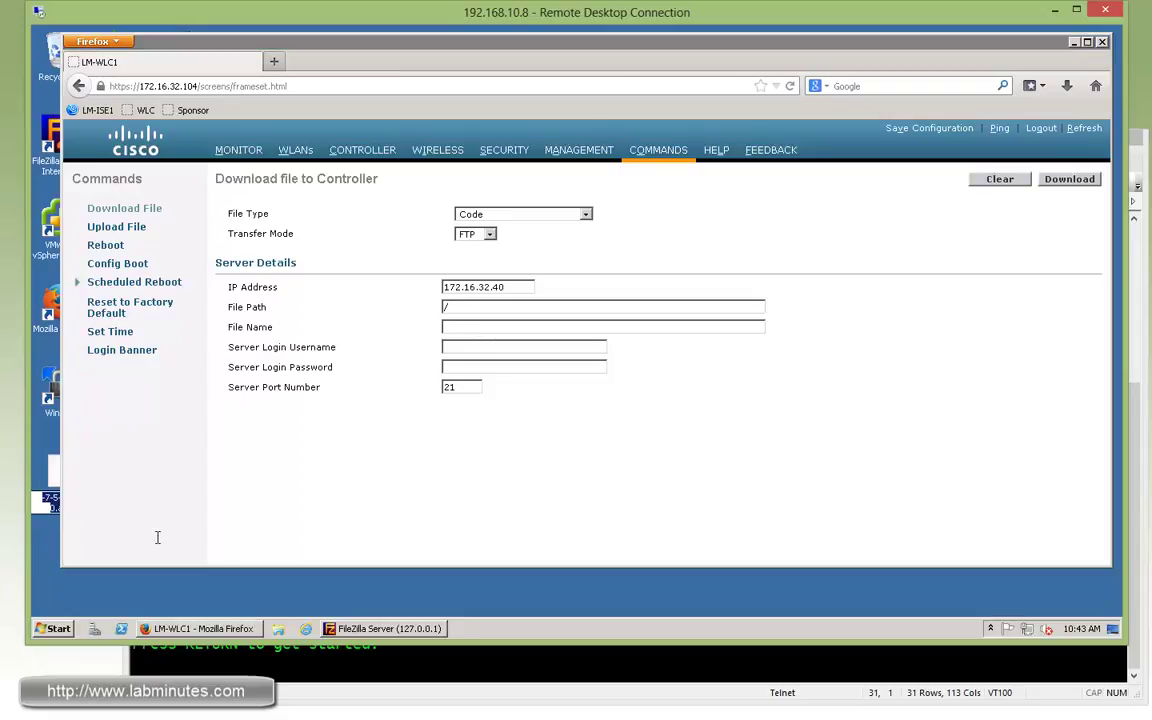
click(482, 325)
text(AIR-CTVM-K9-7-5-102-0.aes)
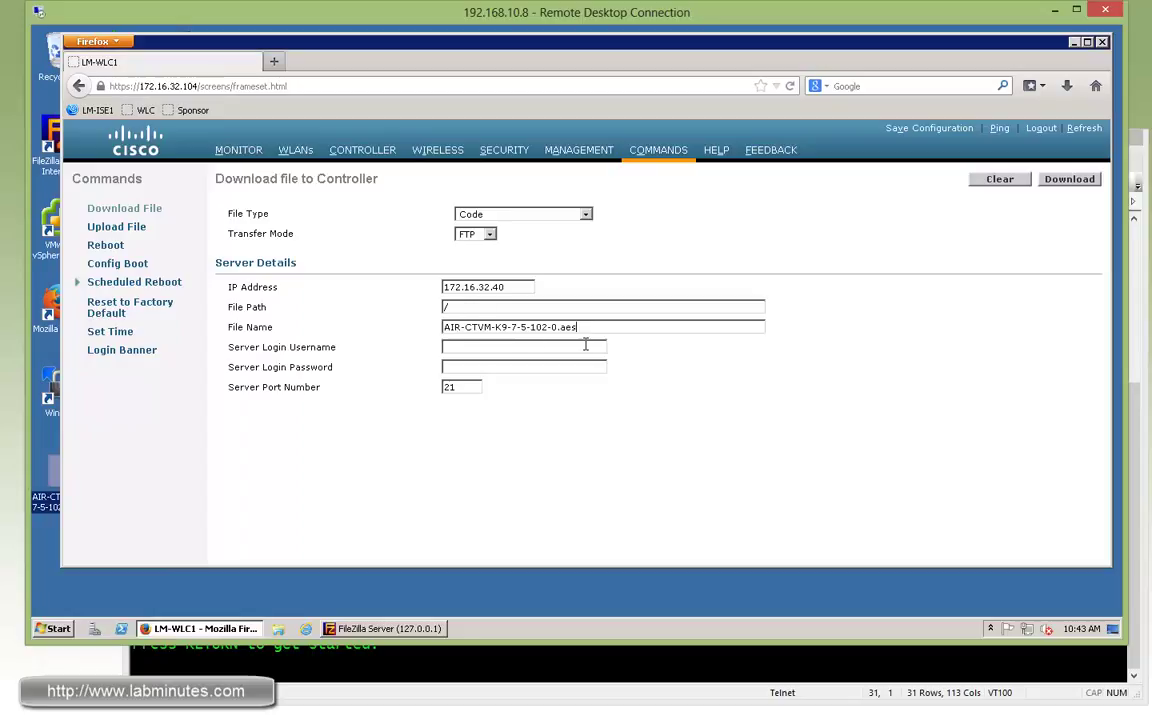
drag(557, 327, 578, 327)
Enter the FTP server login username and password.
click(574, 347)
text(cisco)
key(Tab)
text(cis)
Clear the old log in FileZilla Server.
click(412, 634)
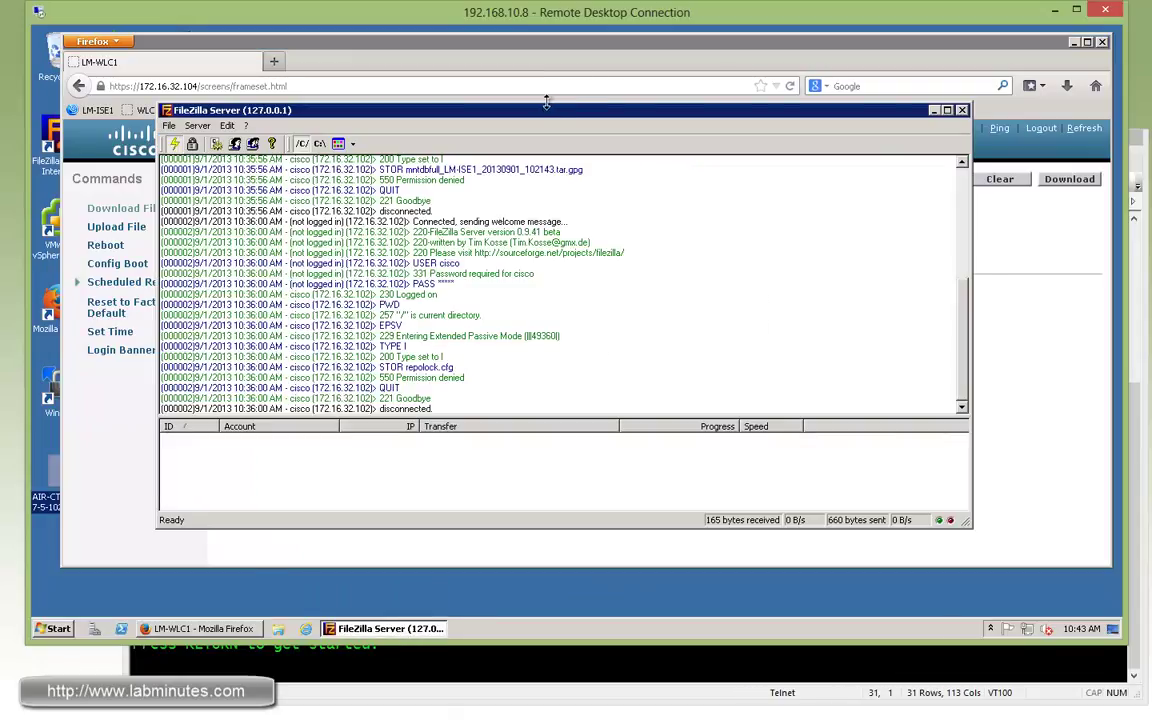
drag(498, 110, 368, 98)
right_click(513, 243)
click(530, 265)
Start the code download on the controller, confirm it, and watch the FTP transfer complete.
drag(458, 44, 481, 46)
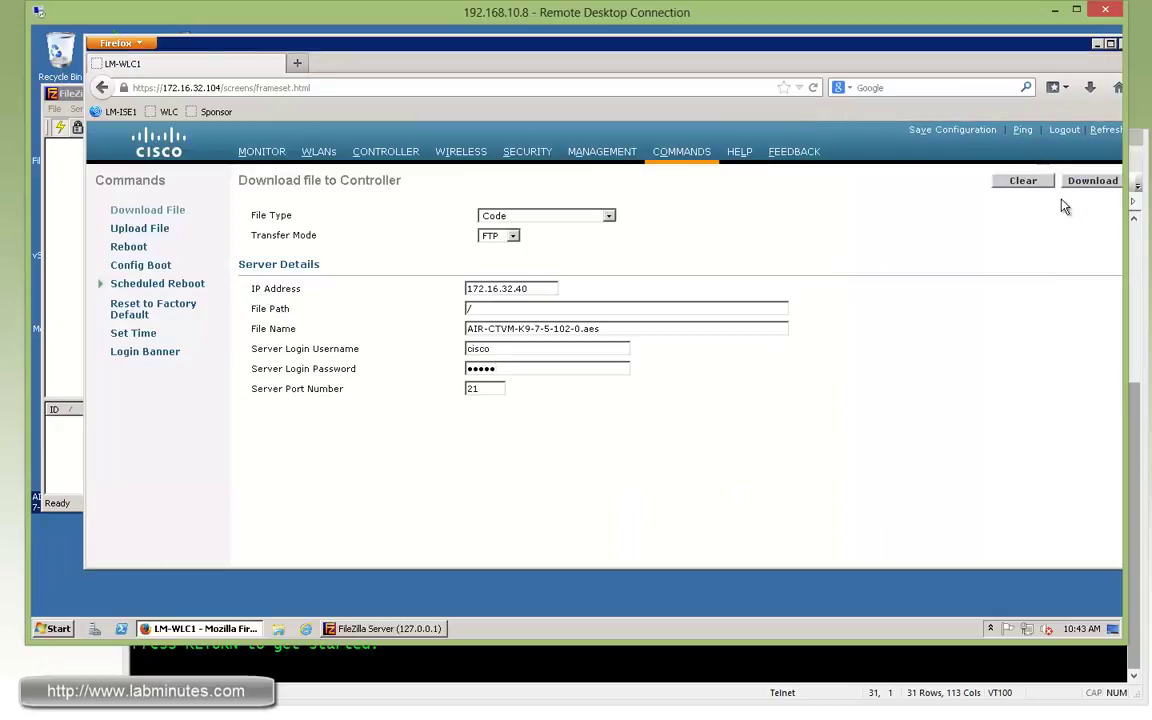
click(1090, 182)
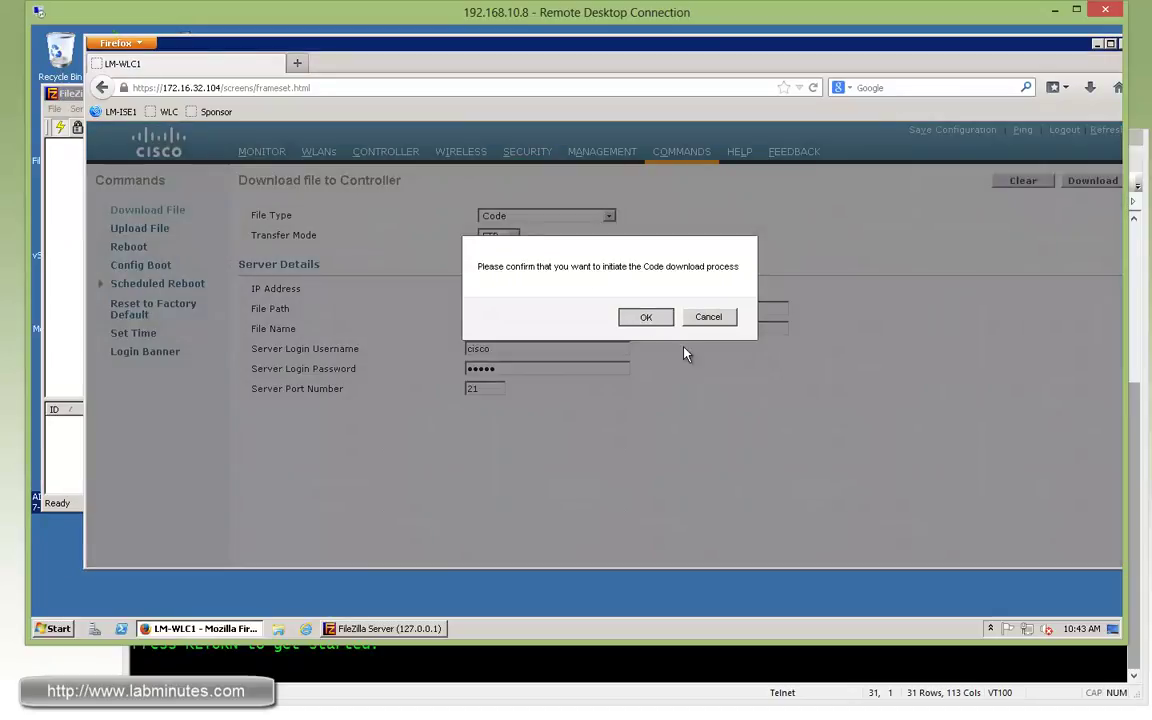
key(Return)
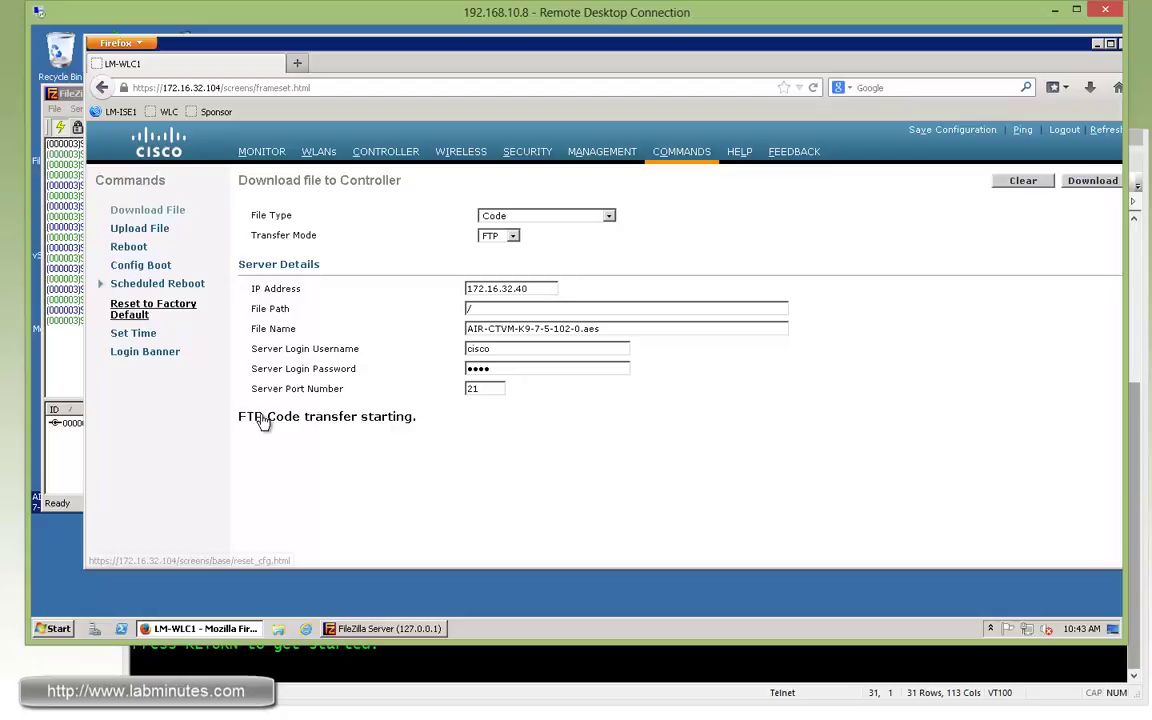
click(62, 345)
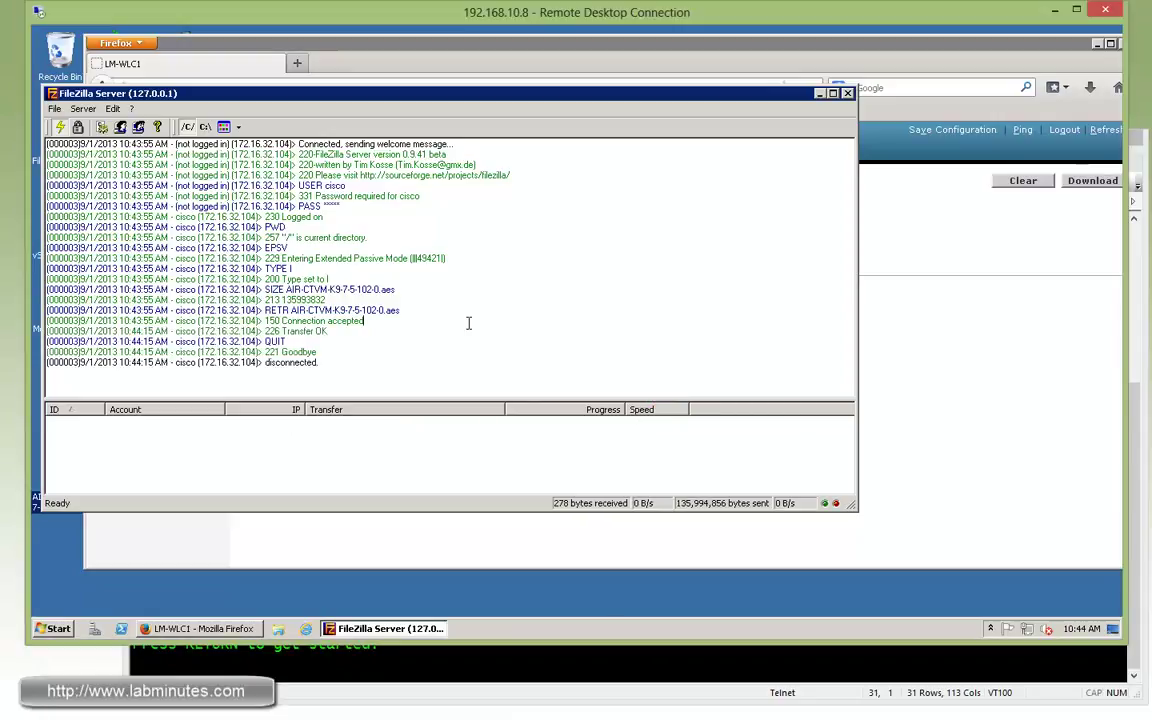
click(944, 358)
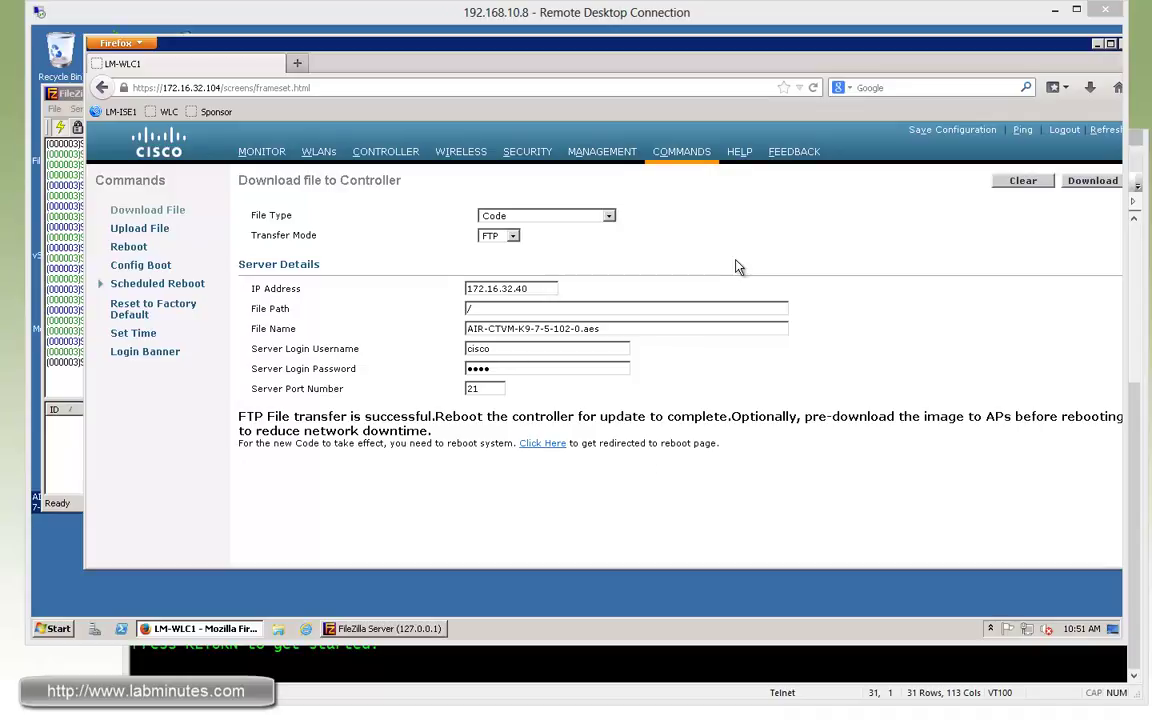
Check that 7.5.102.0 is the default boot image, then save the controller configuration.
click(145, 267)
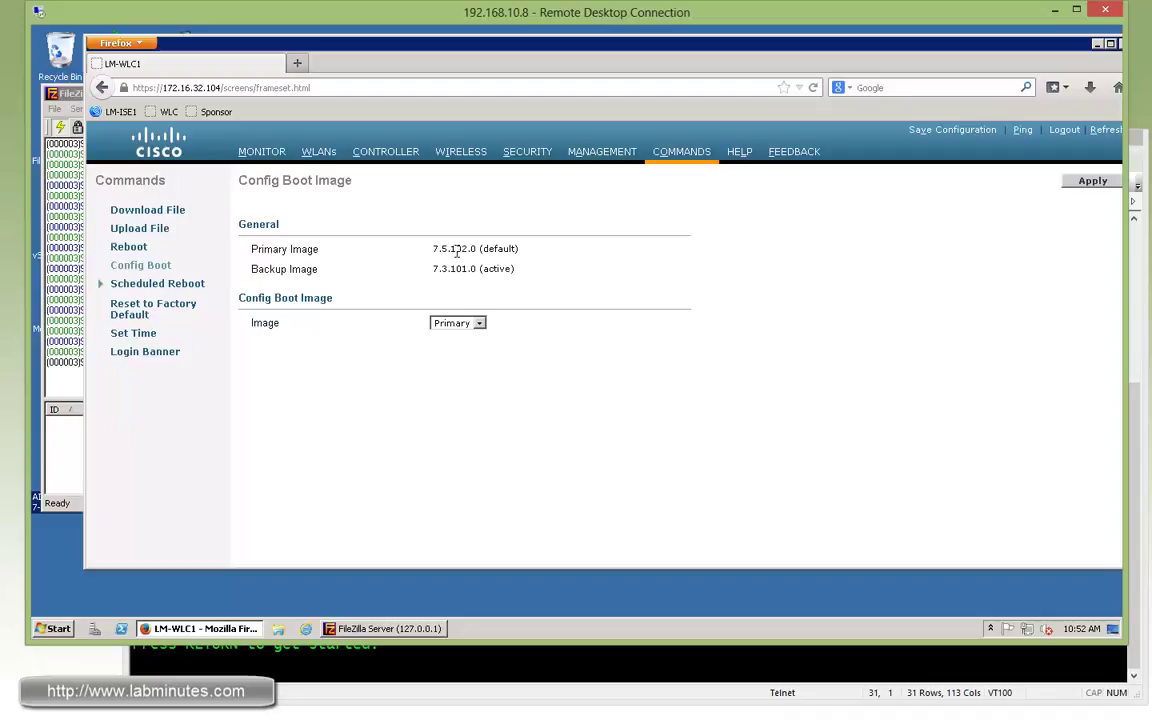
double_click(505, 248)
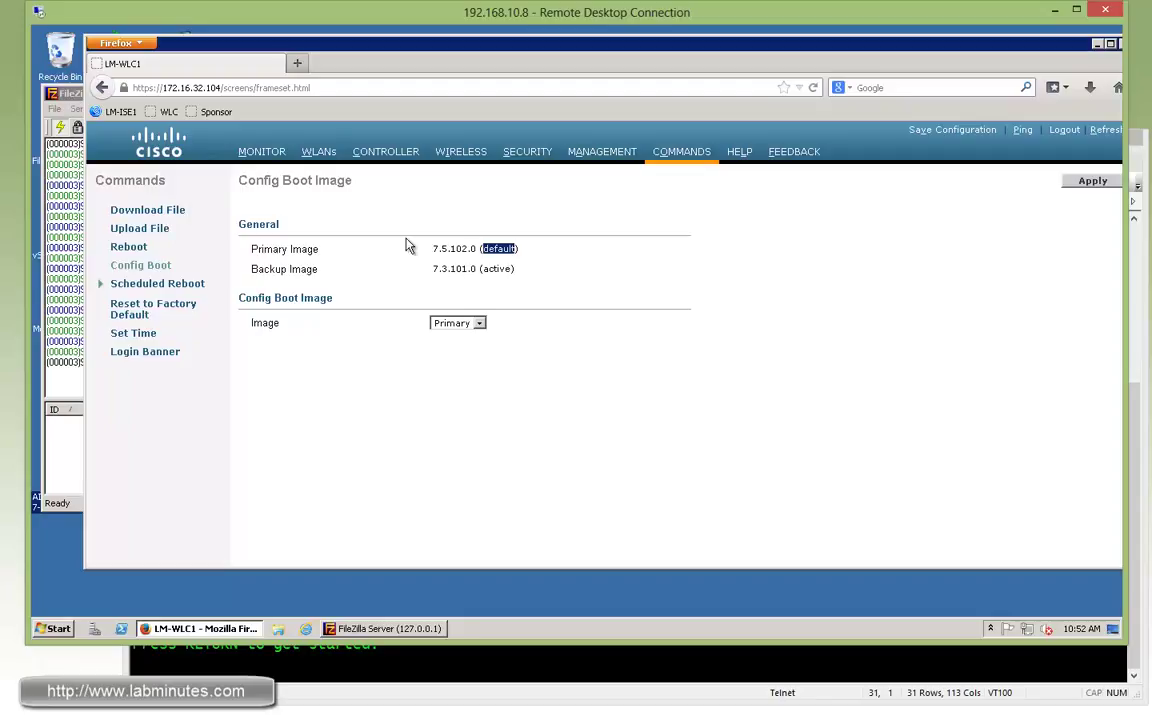
click(955, 130)
click(731, 317)
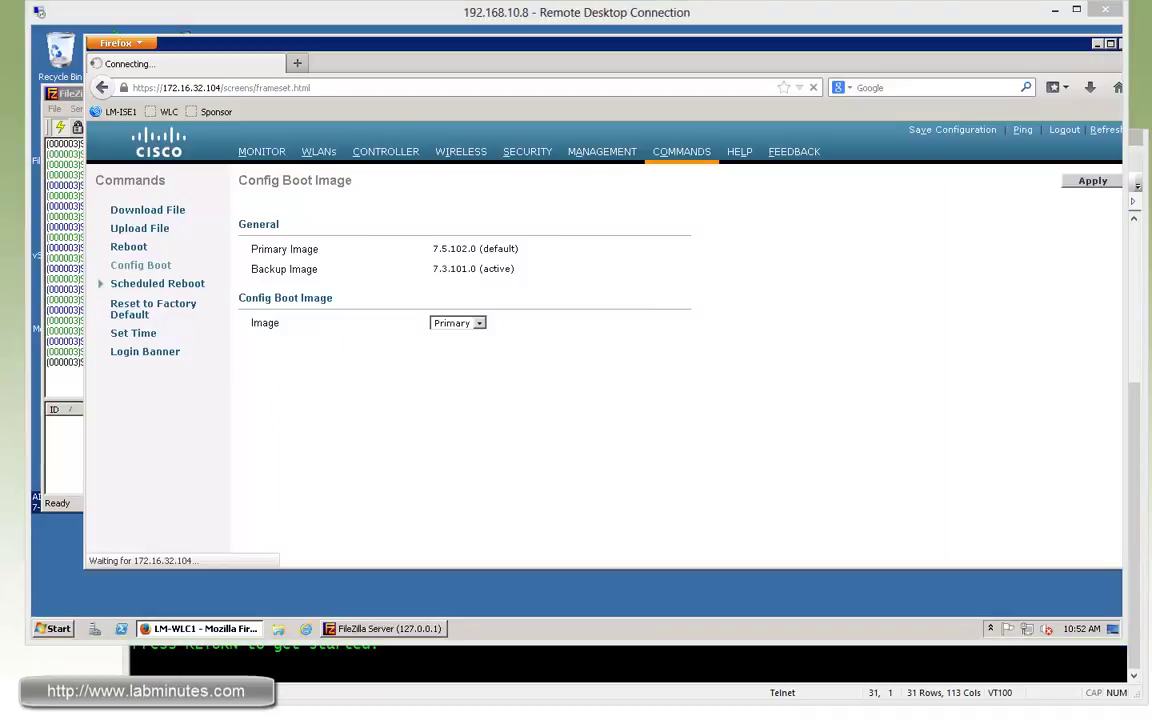
key(Return)
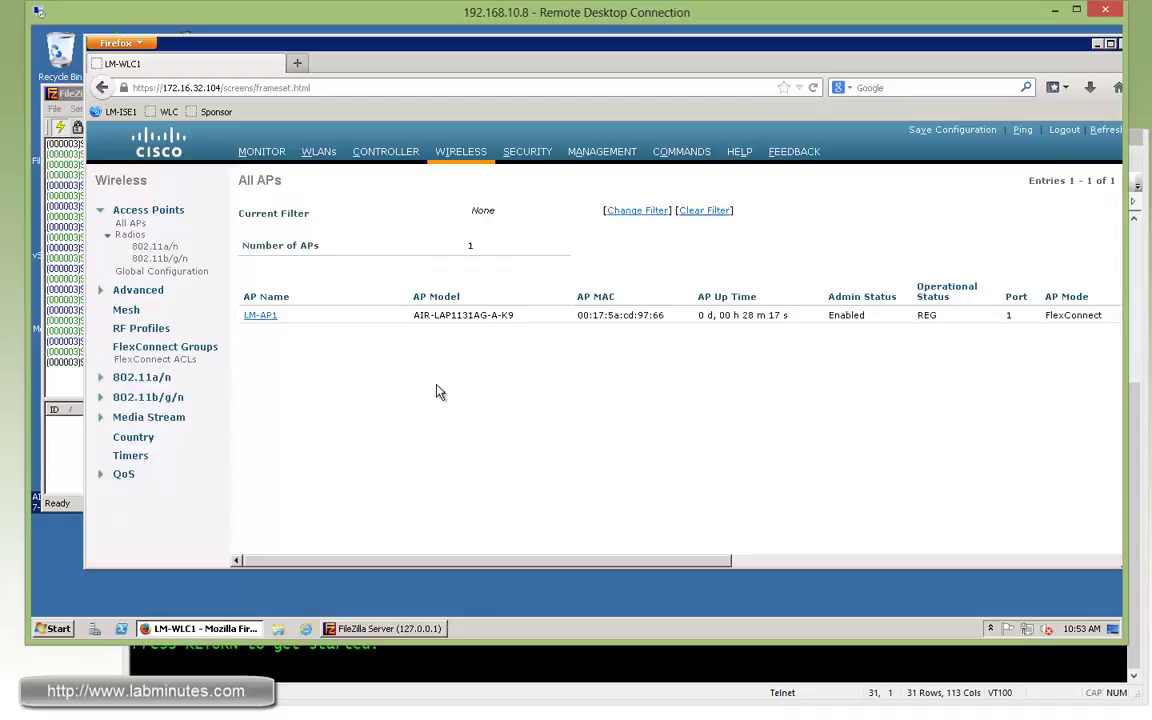
Read LM-AP1's primary 7.3.101.0 and backup 7.4.110.0 versions, then open access point Global Configuration.
drag(527, 567, 381, 567)
drag(485, 564, 814, 557)
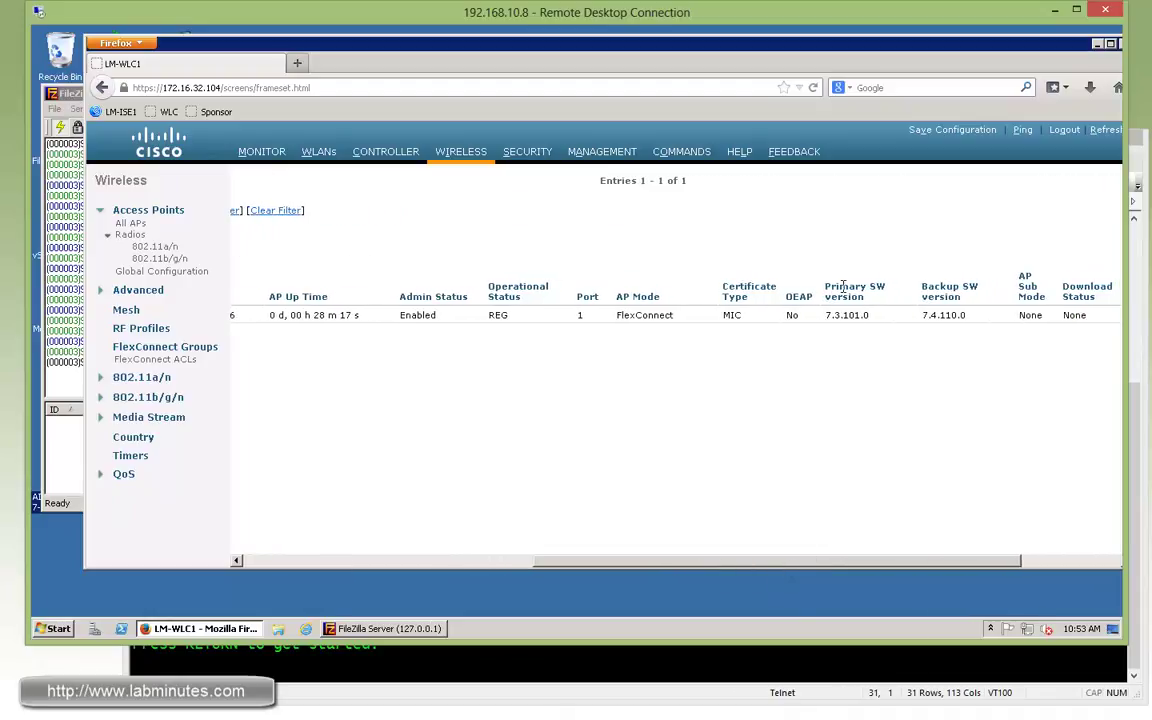
drag(868, 315, 827, 315)
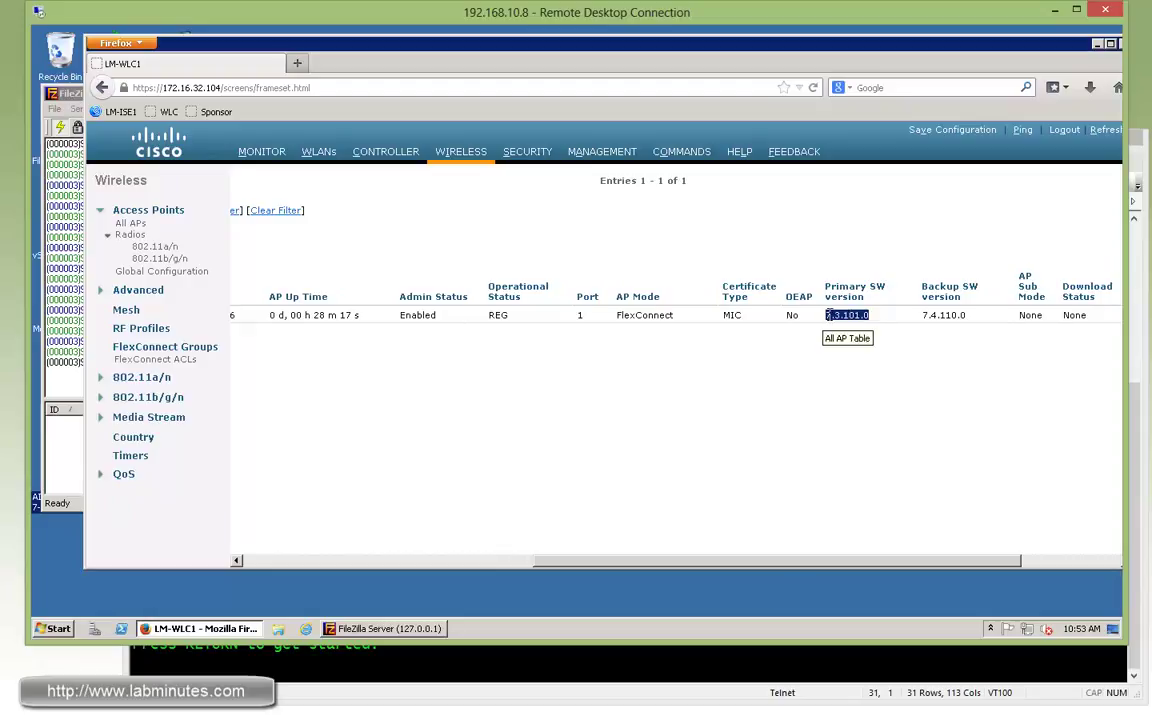
drag(979, 287, 934, 287)
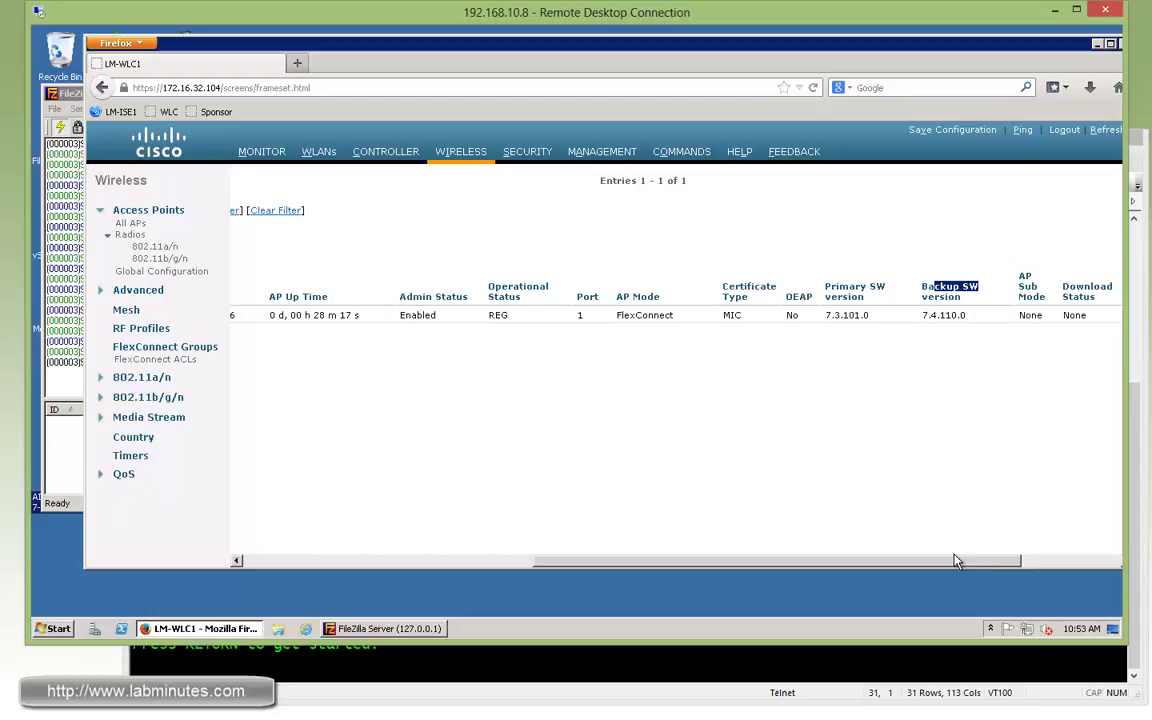
drag(985, 558, 589, 548)
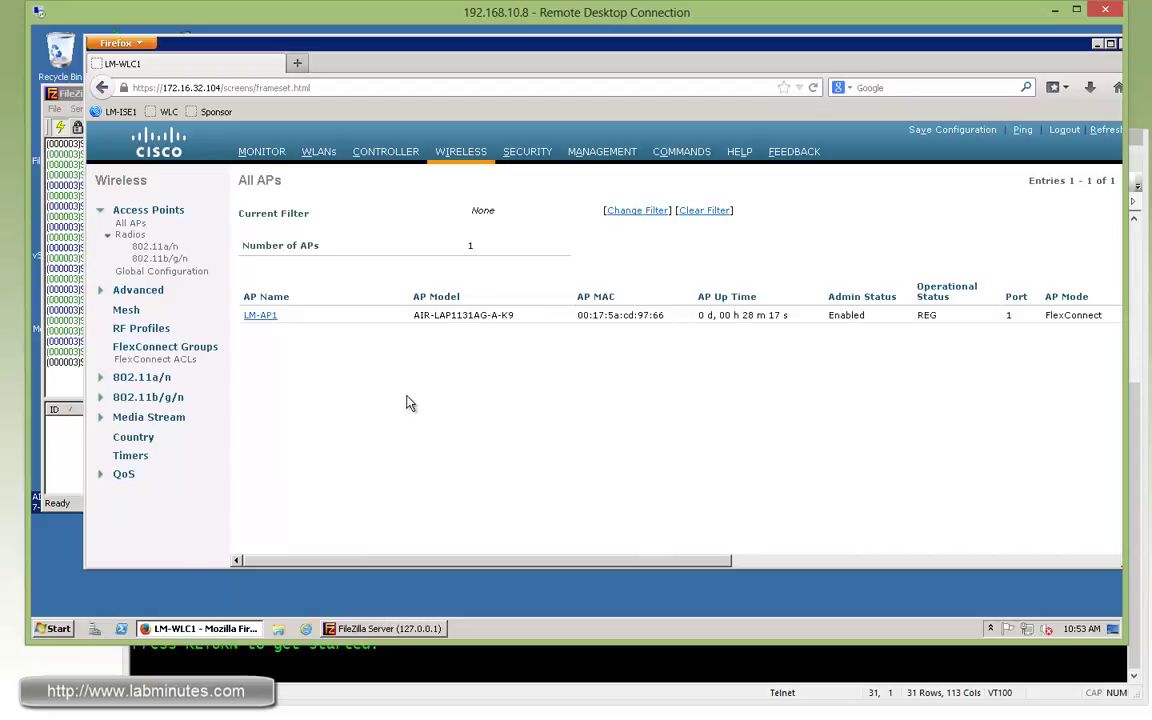
click(161, 271)
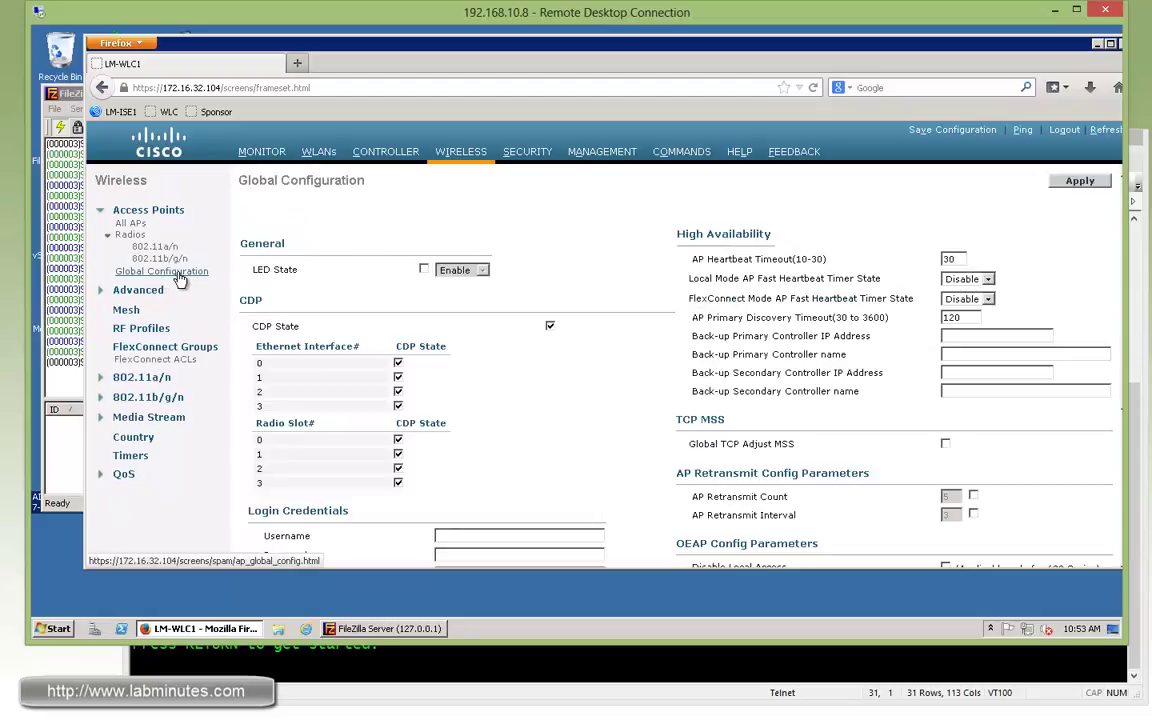
Under AP Image Pre-download, run Download Primary to all associated APs and confirm with OK.
middle_click(613, 378)
scroll(613, 378, down, 5)
scroll(613, 378, up, 5)
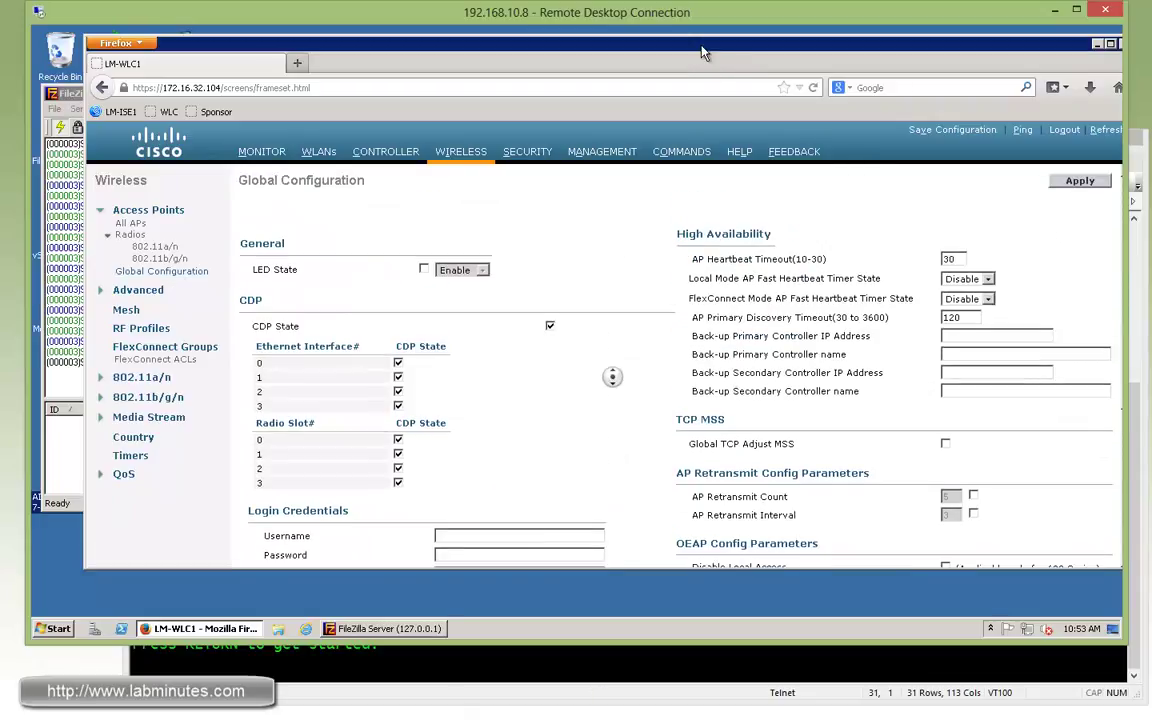
drag(740, 48, 710, 48)
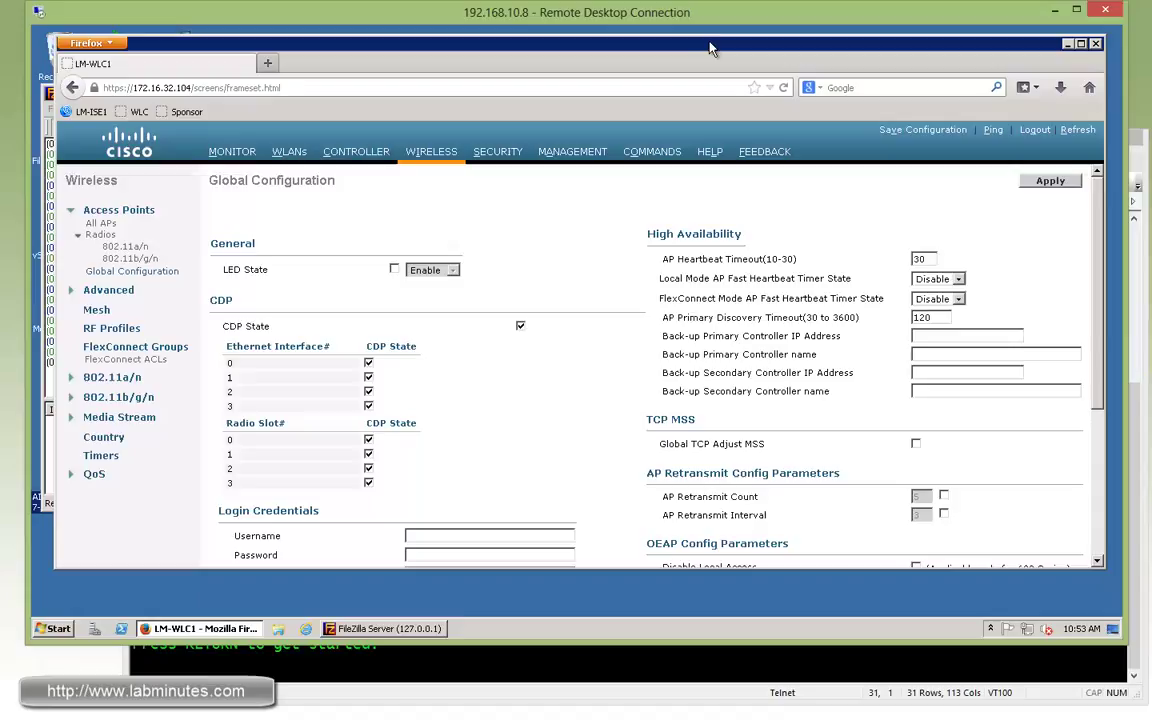
scroll(594, 476, down, 5)
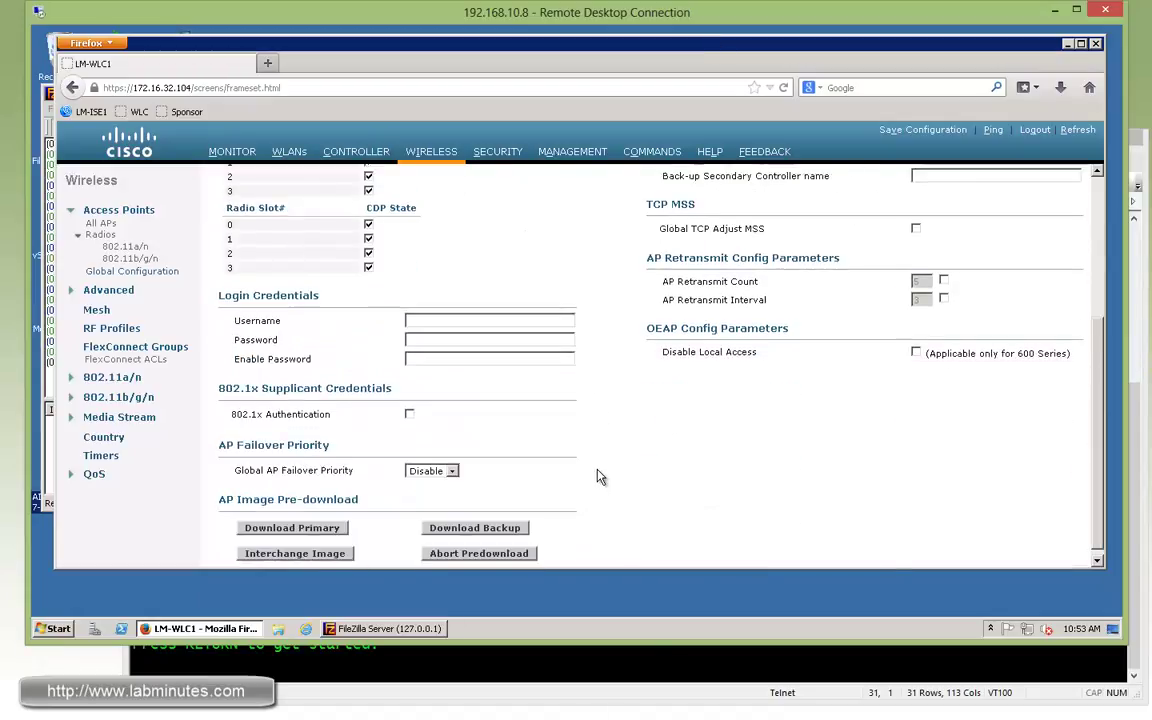
drag(237, 492, 337, 492)
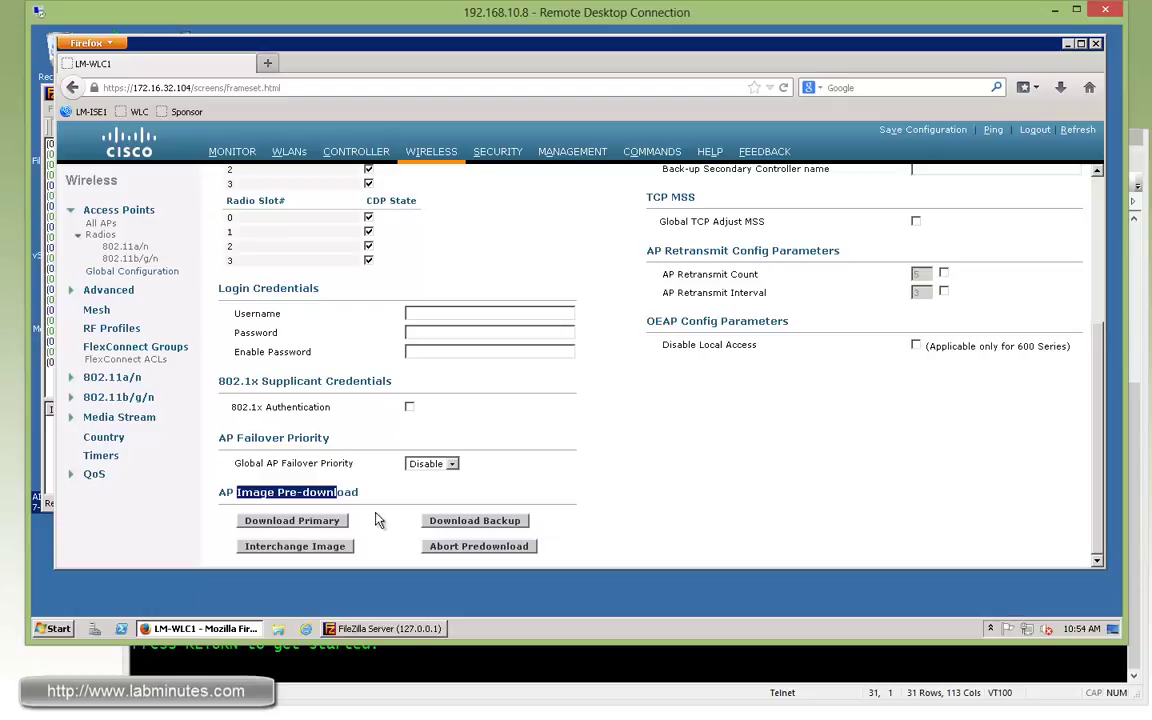
click(616, 483)
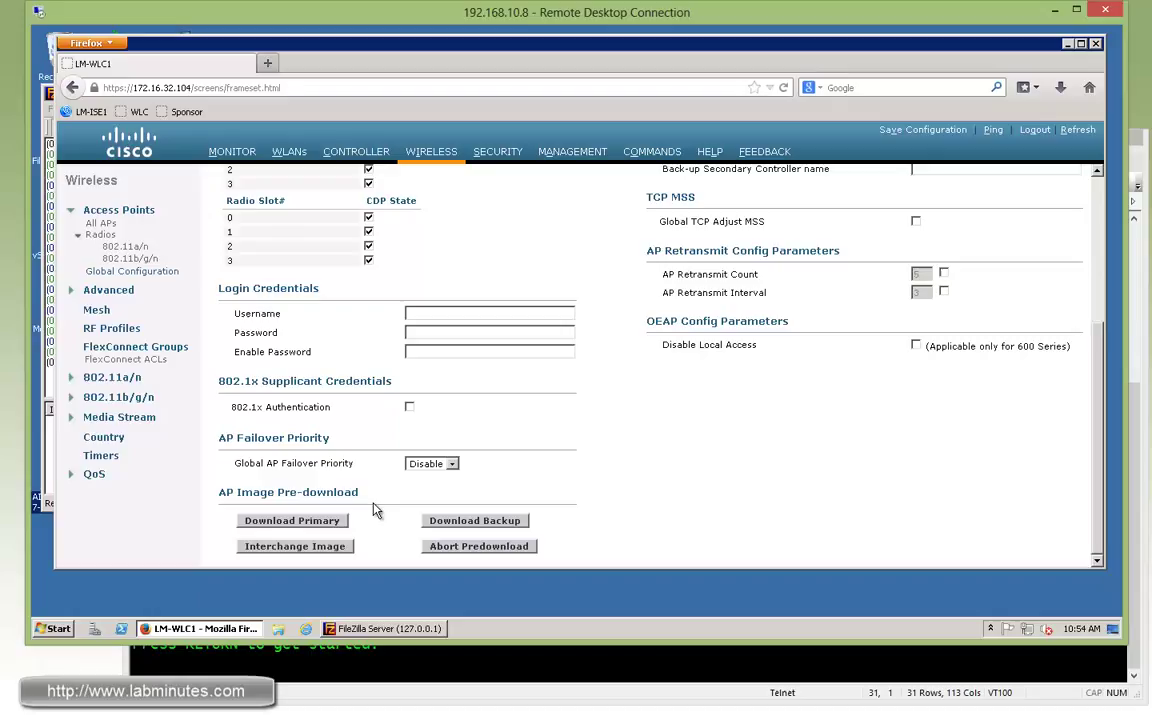
click(313, 529)
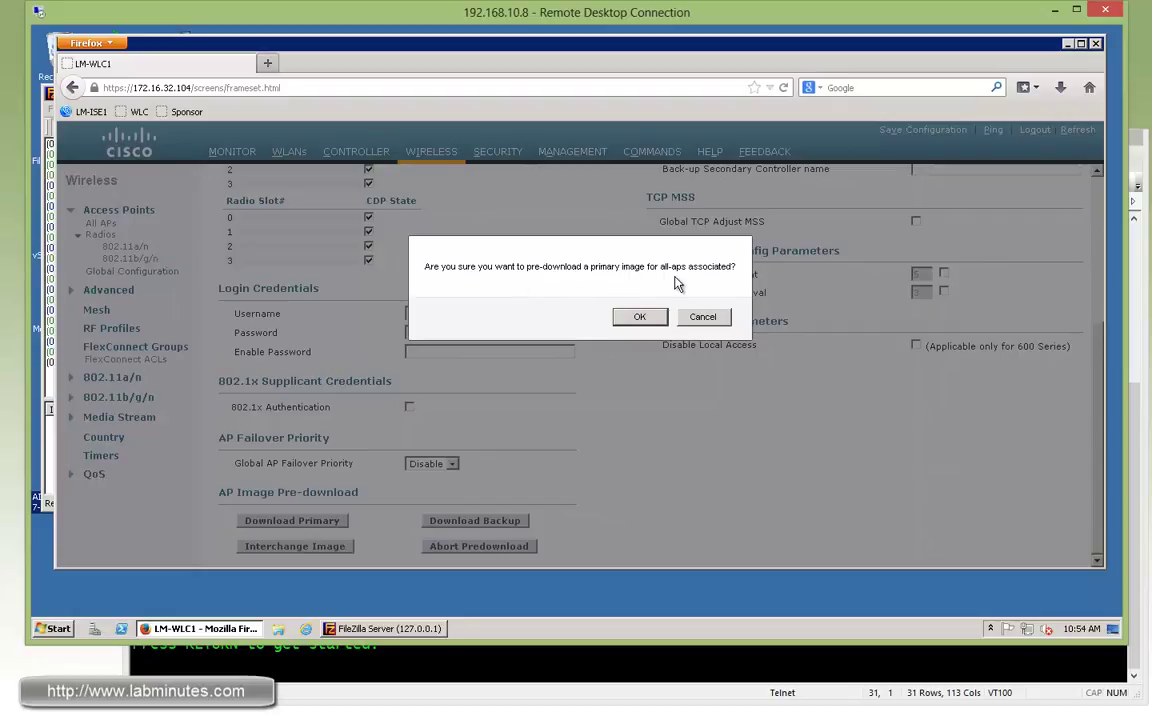
click(639, 316)
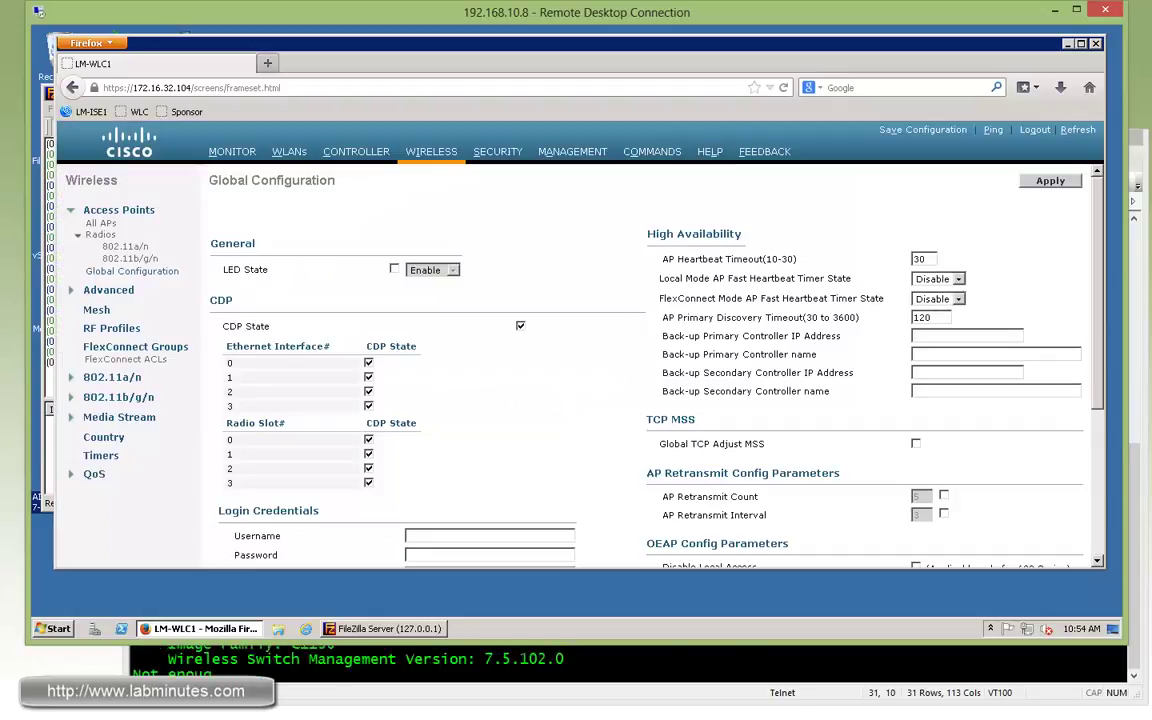
click(98, 223)
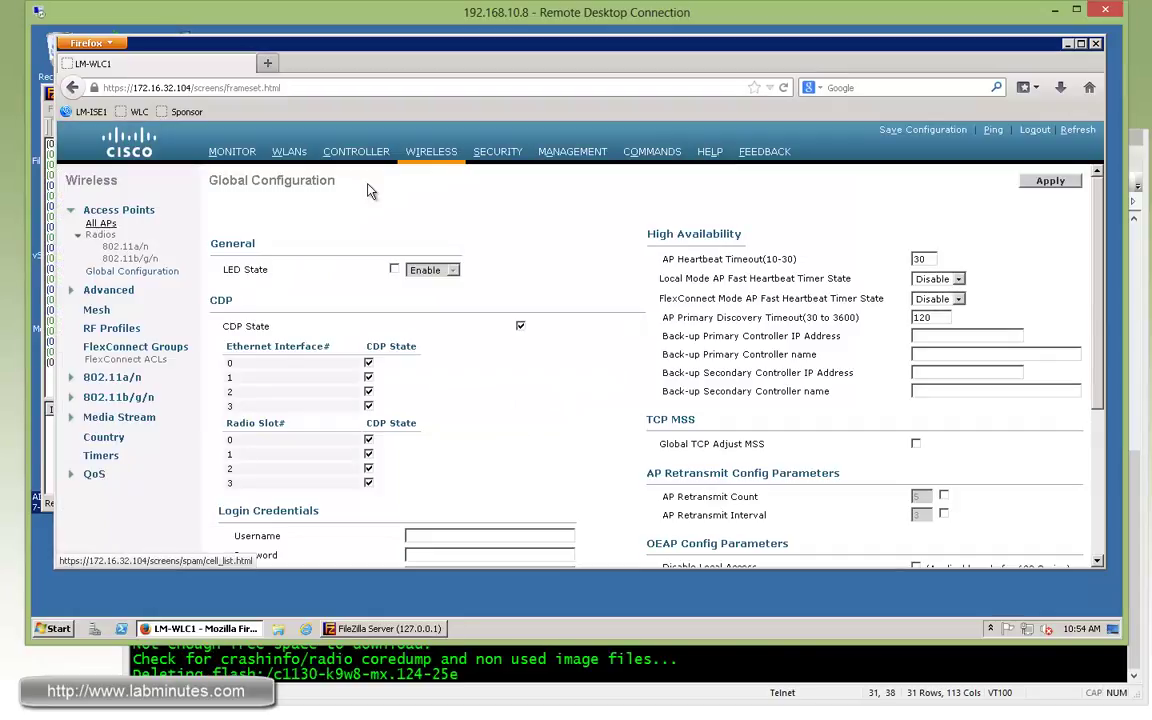
In the All APs list, confirm LM-AP1's download status reads Predownloading.
click(415, 151)
drag(533, 566, 1015, 584)
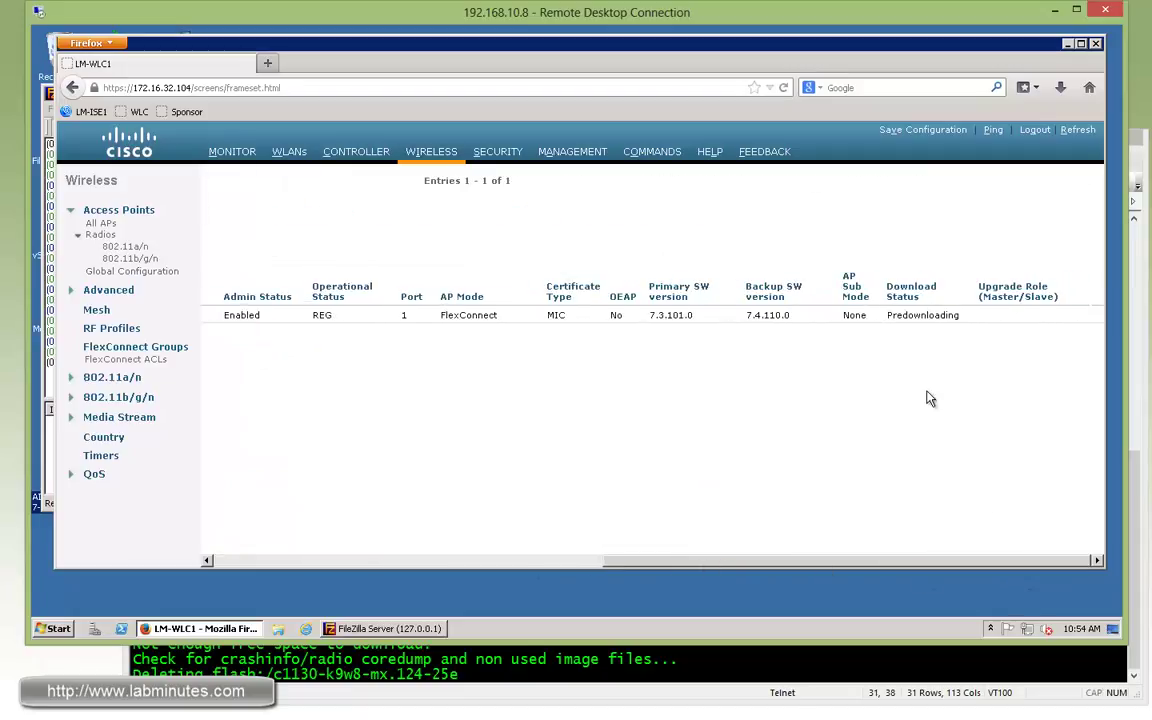
drag(887, 287, 897, 315)
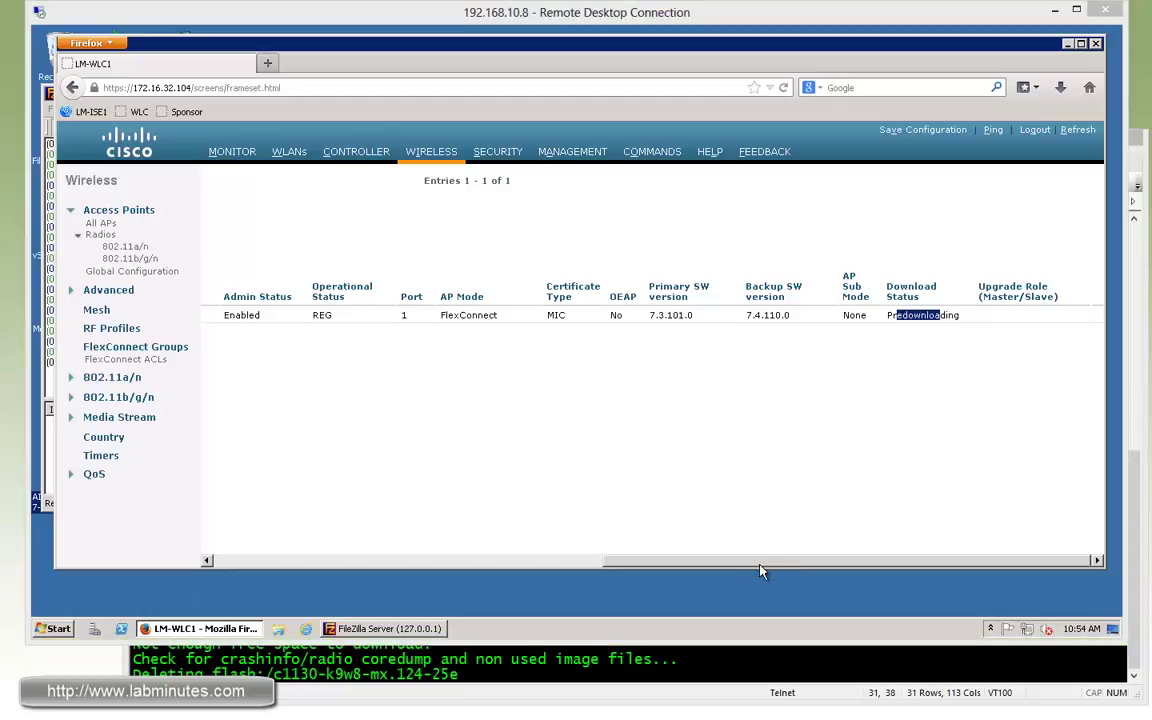
drag(761, 566, 423, 566)
drag(232, 564, 218, 564)
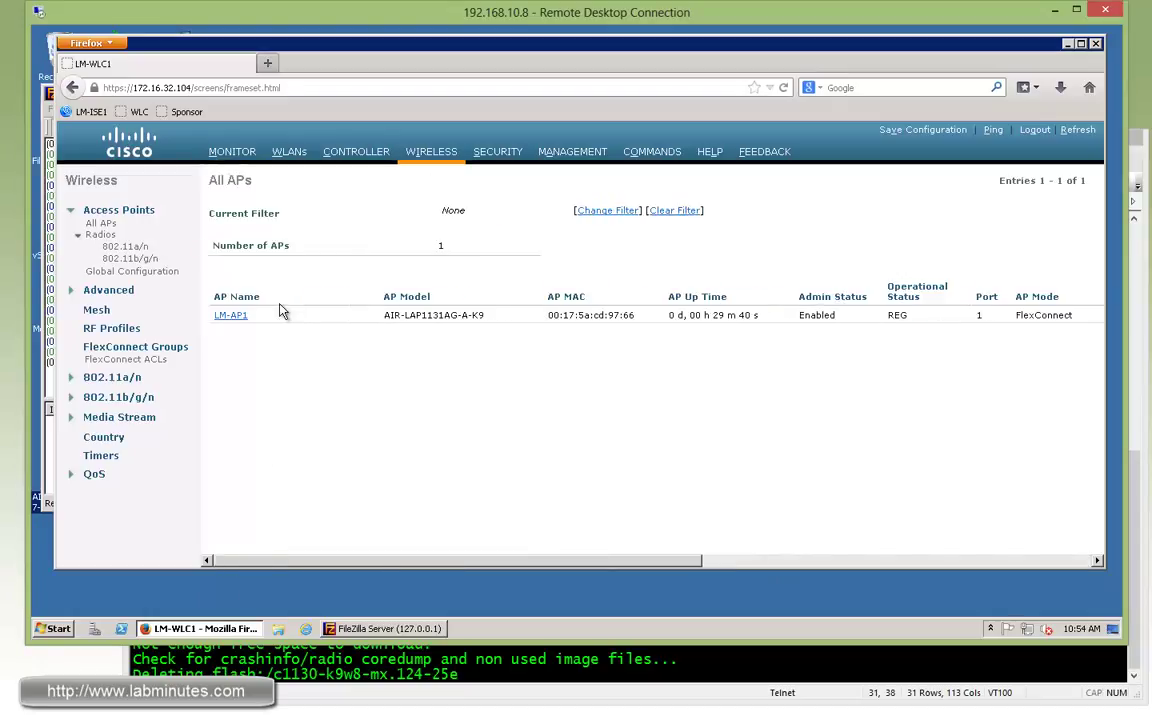
Check LM-AP1's details show predownloaded version 7.5.102.0 still predownloading, then go back to All APs.
click(228, 316)
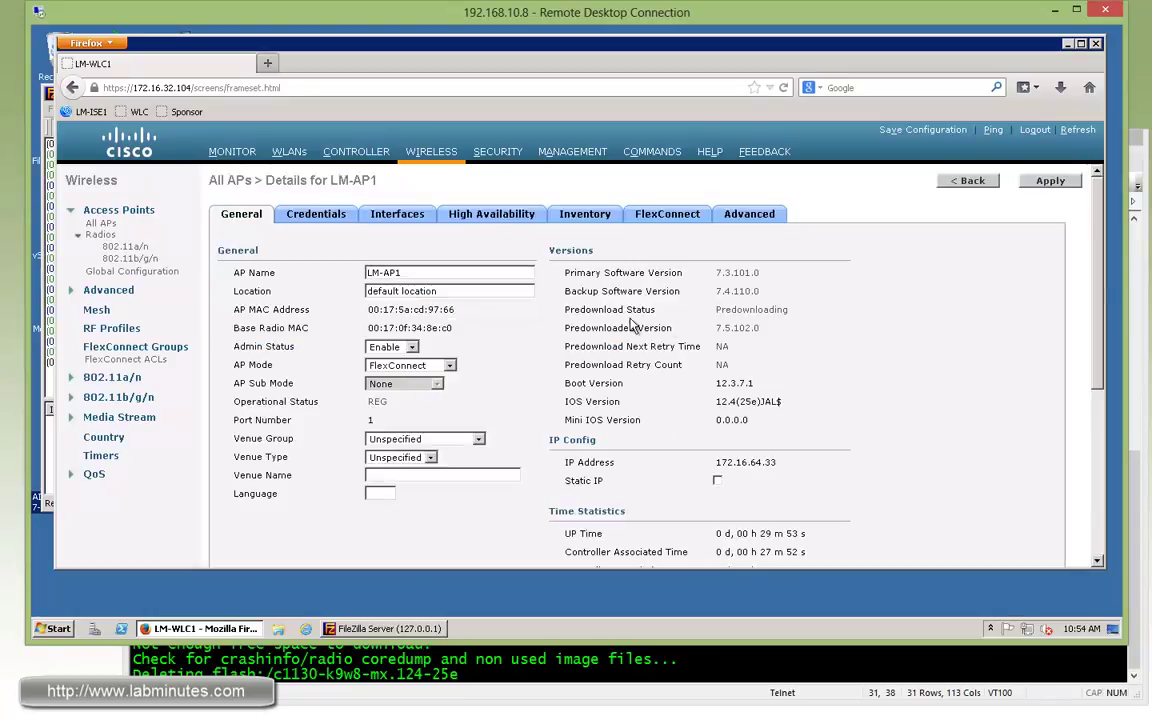
drag(575, 309, 638, 309)
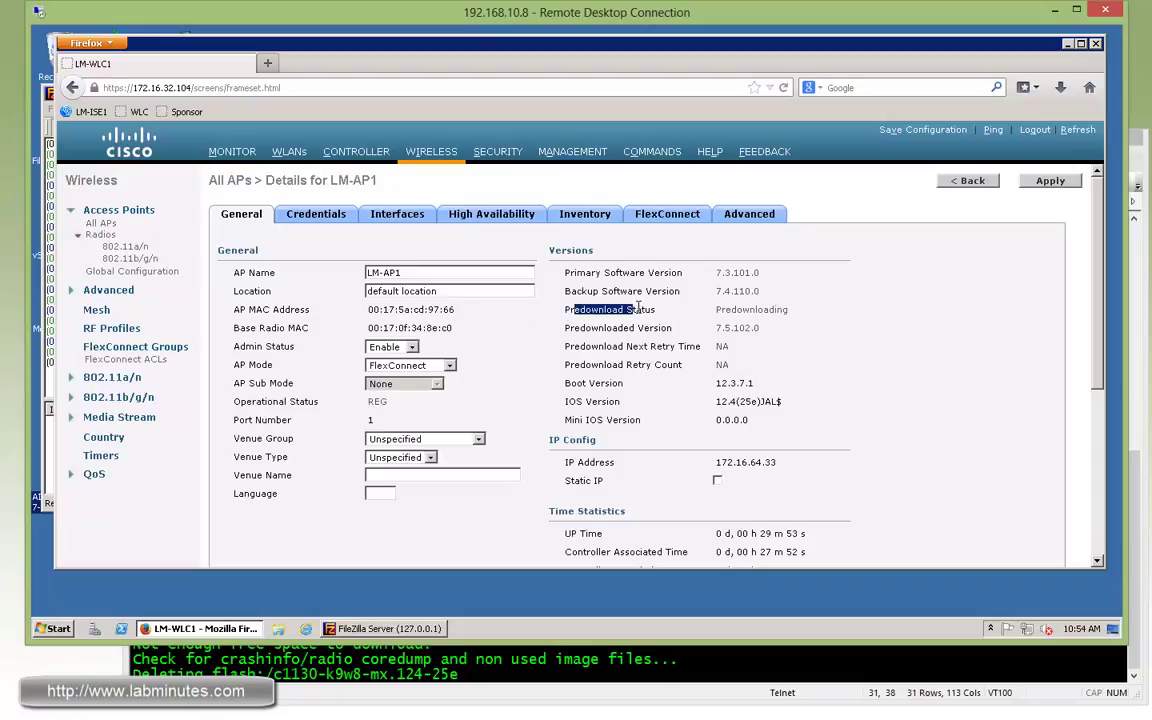
drag(742, 309, 780, 310)
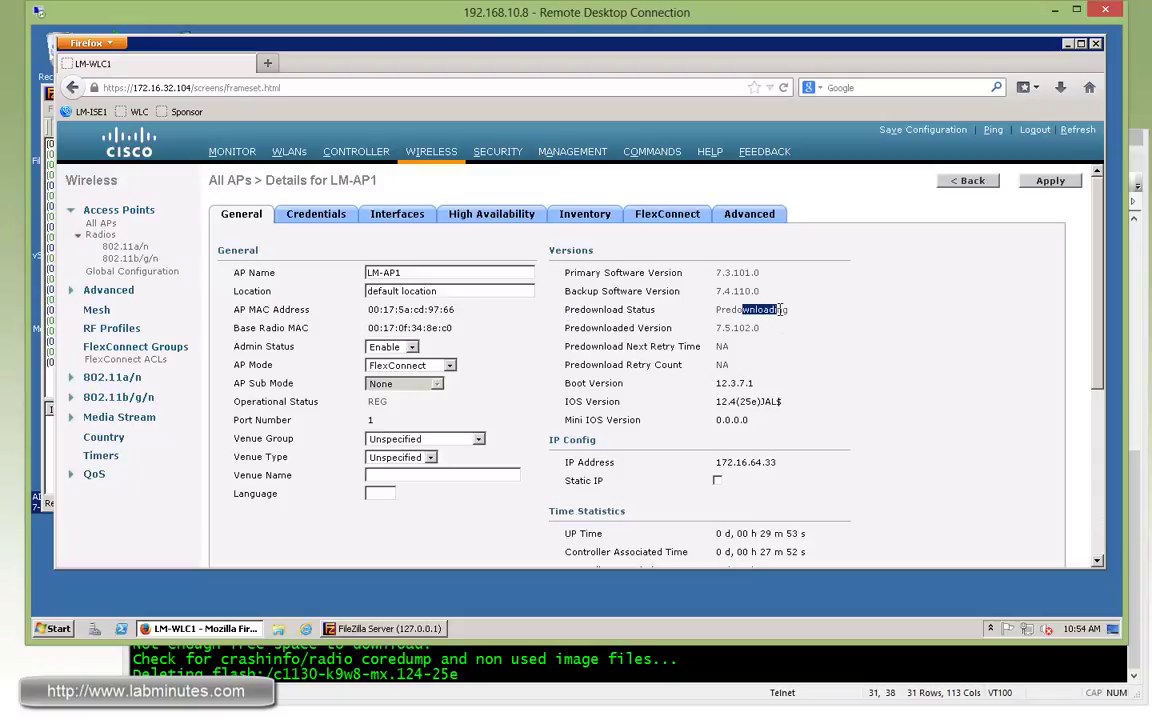
drag(655, 328, 573, 328)
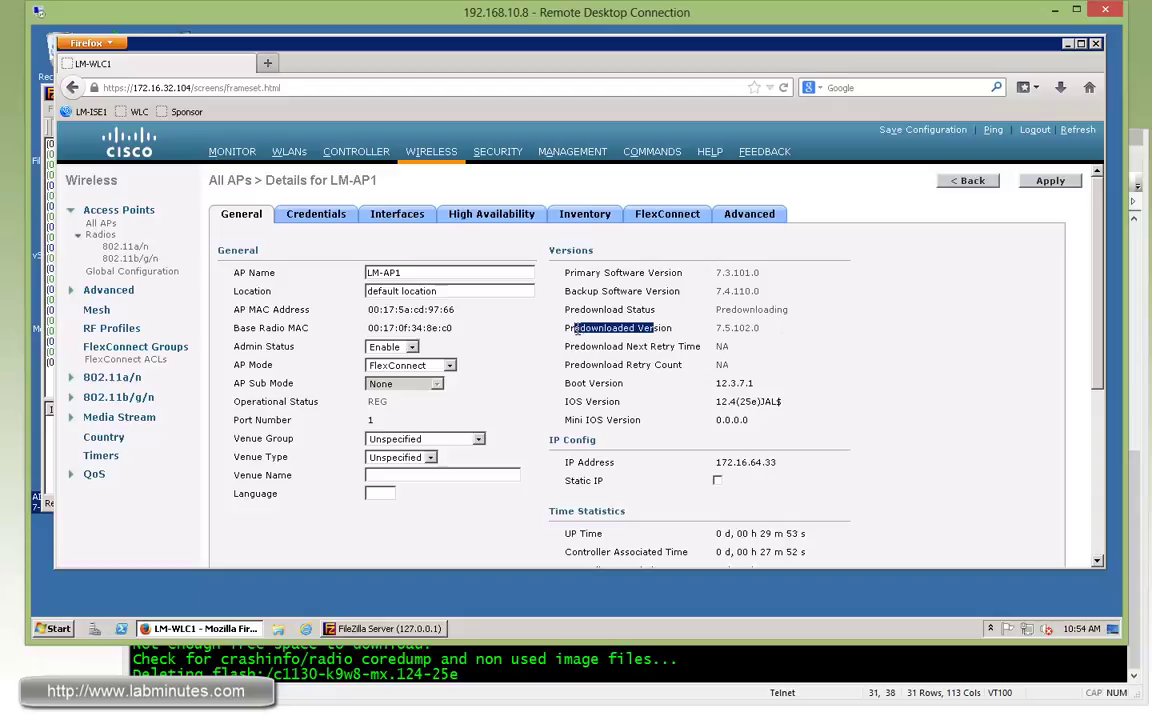
drag(722, 328, 750, 333)
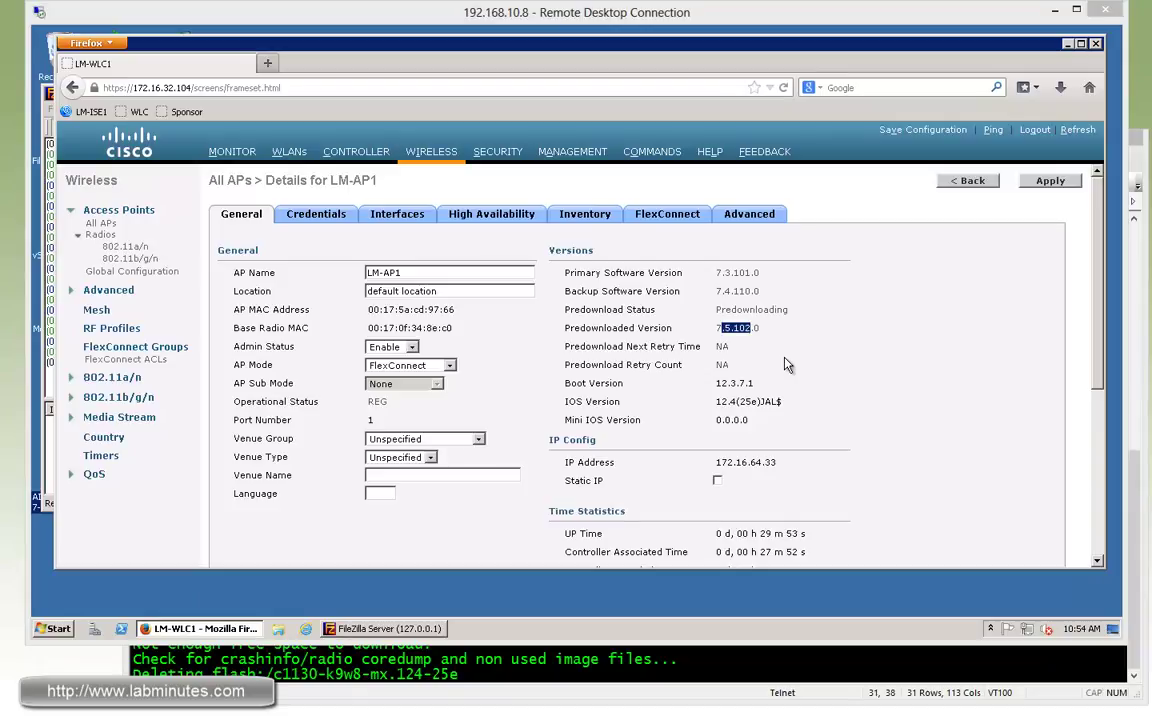
key(alt+Left)
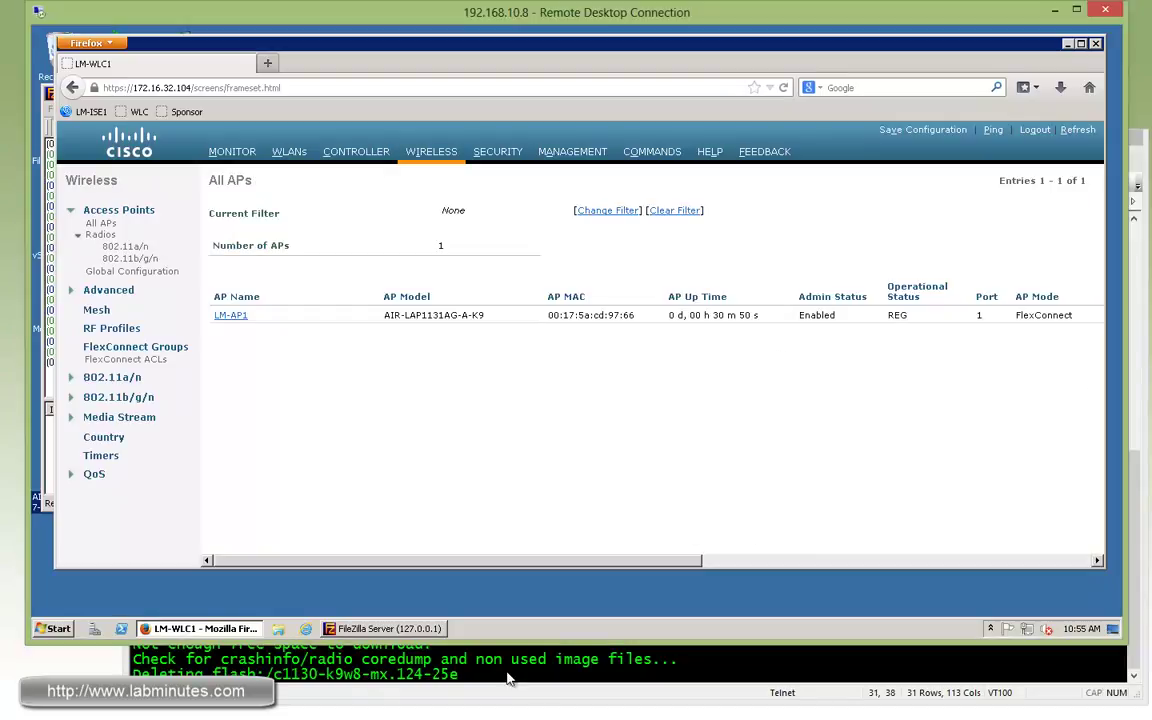
In the LM-AP1 console, highlight the 7.5.102.0 predownload lines, image name and C1130 image family.
click(545, 698)
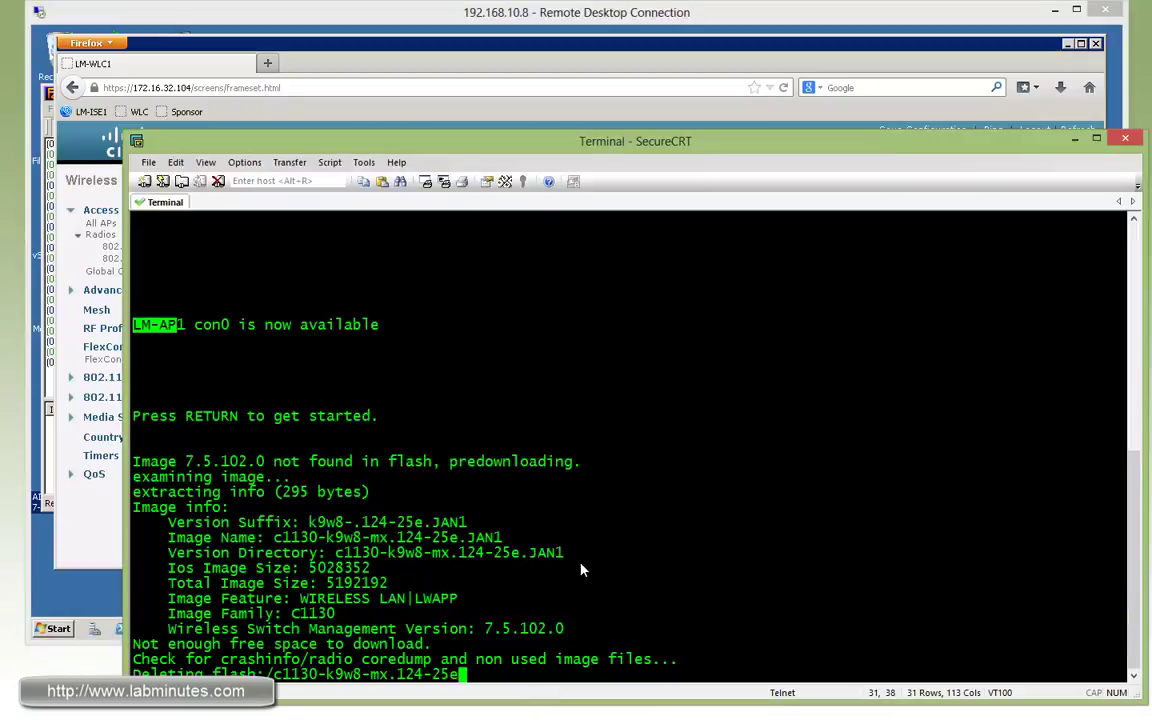
click(226, 421)
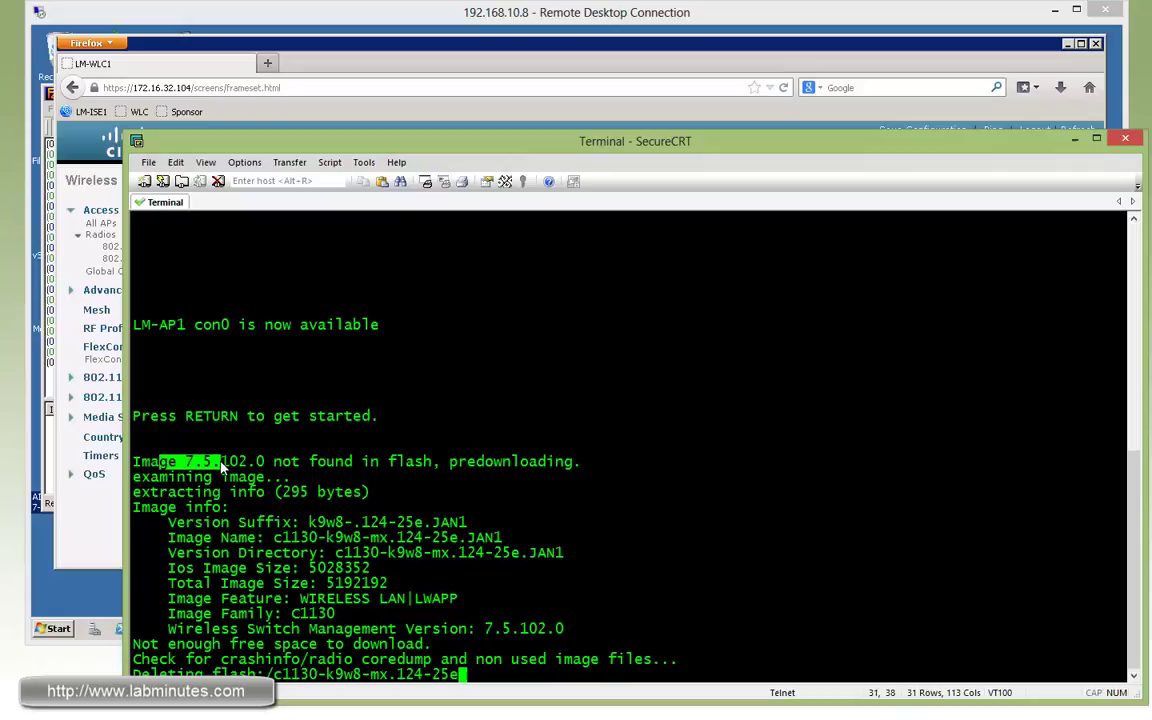
drag(160, 462, 433, 469)
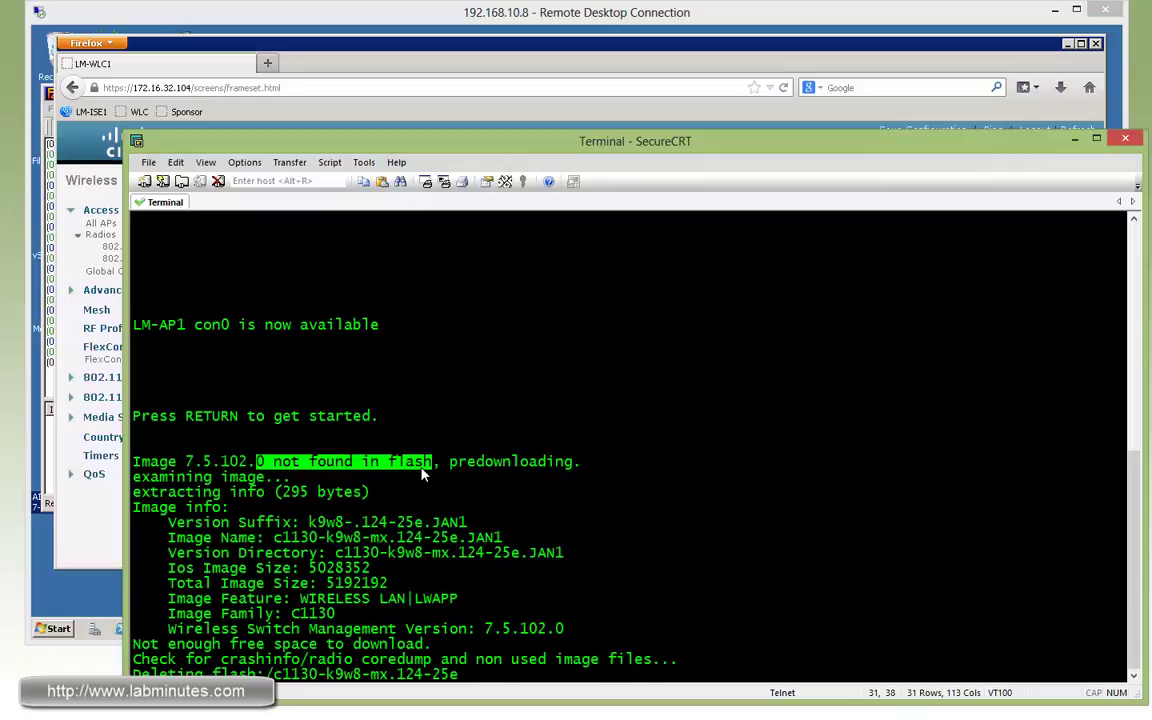
double_click(510, 462)
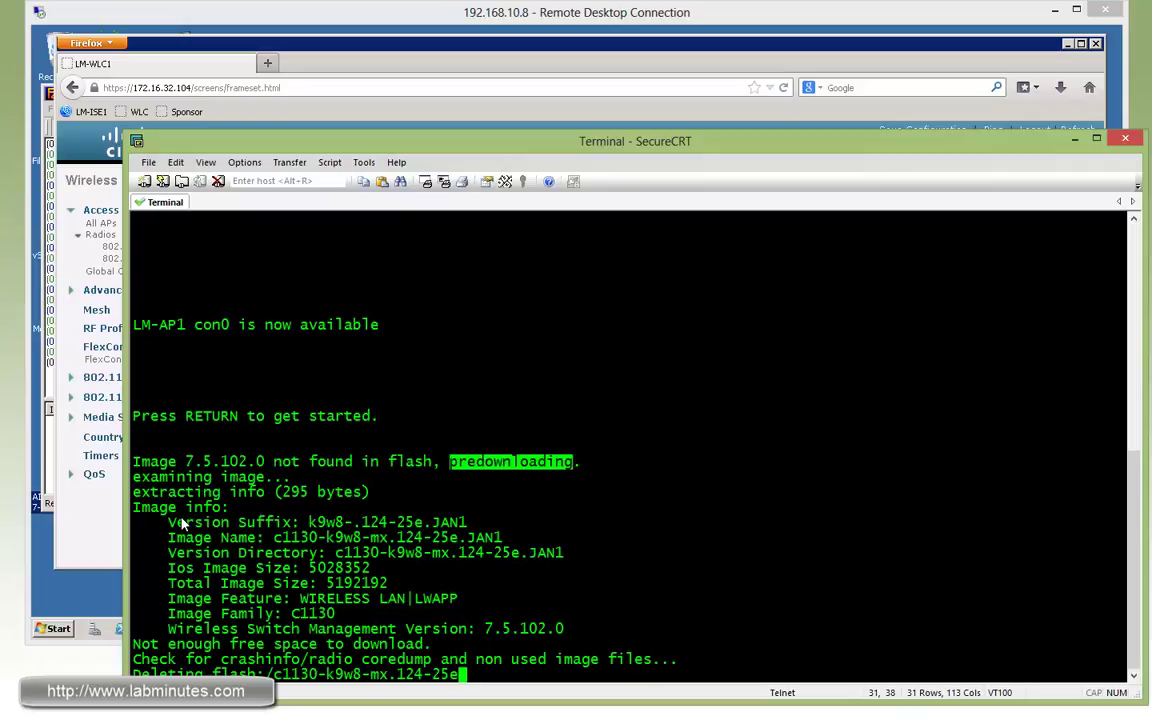
drag(166, 522, 440, 614)
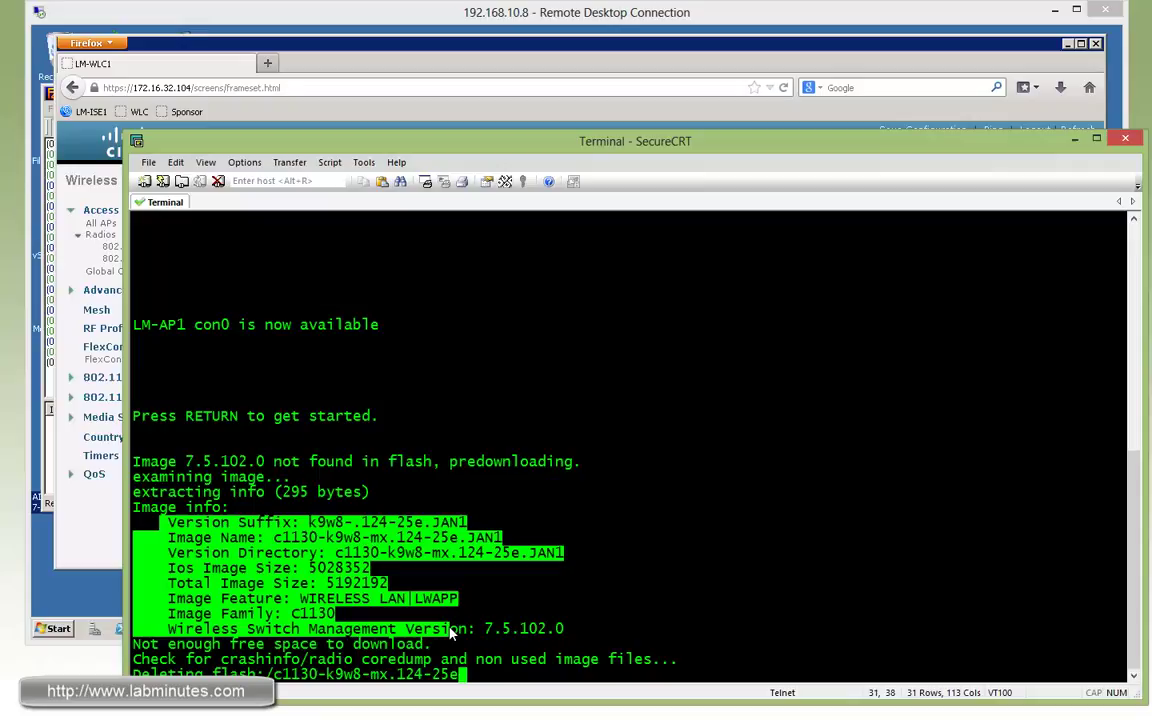
click(463, 630)
drag(565, 629, 486, 628)
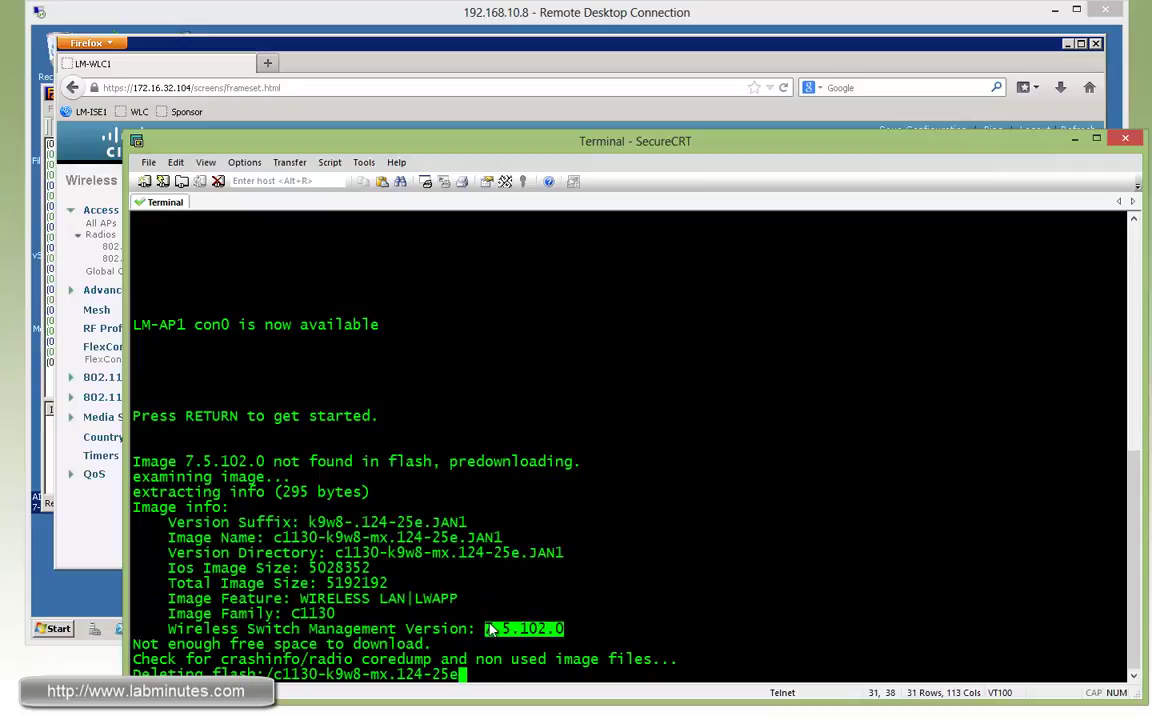
drag(283, 538, 460, 539)
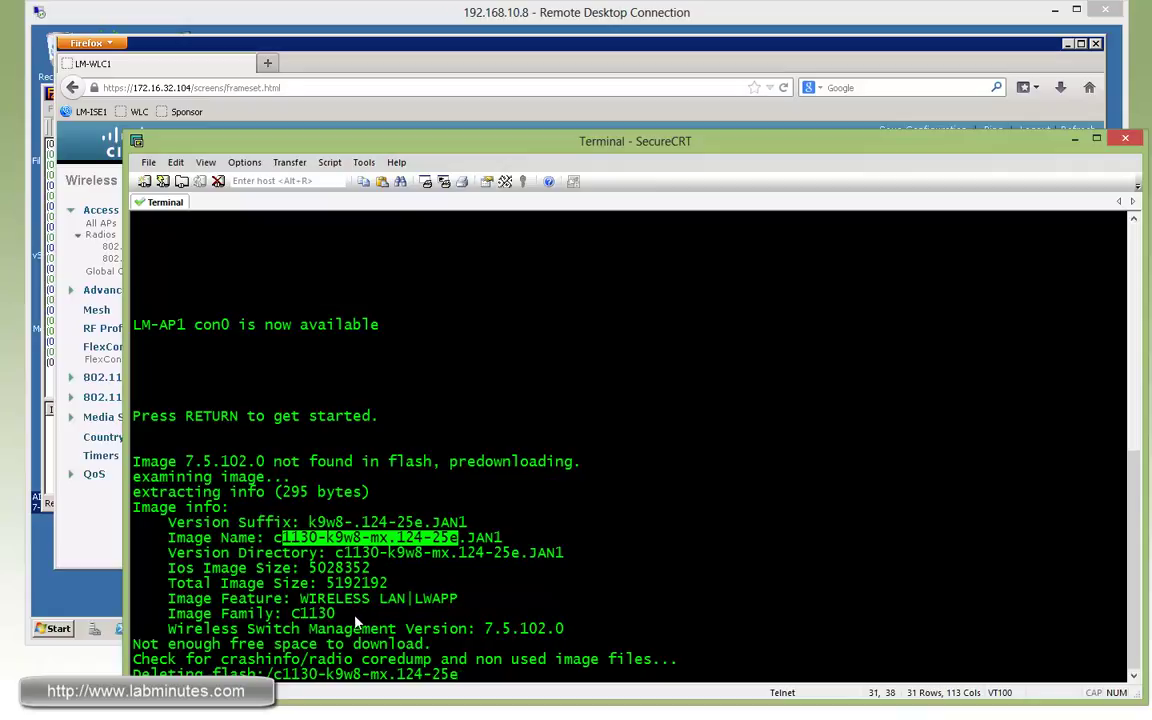
drag(336, 614, 293, 615)
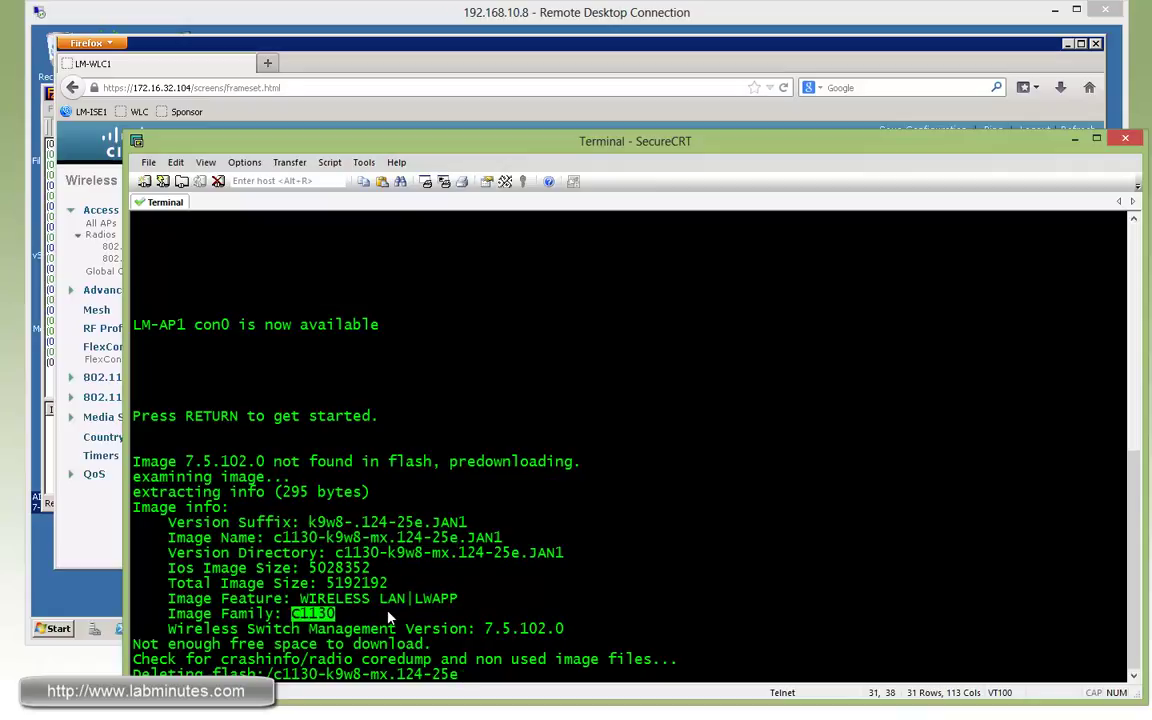
Highlight the low flash space message, the old backup deletion, and the new backup image installed in flash.
drag(168, 644, 358, 647)
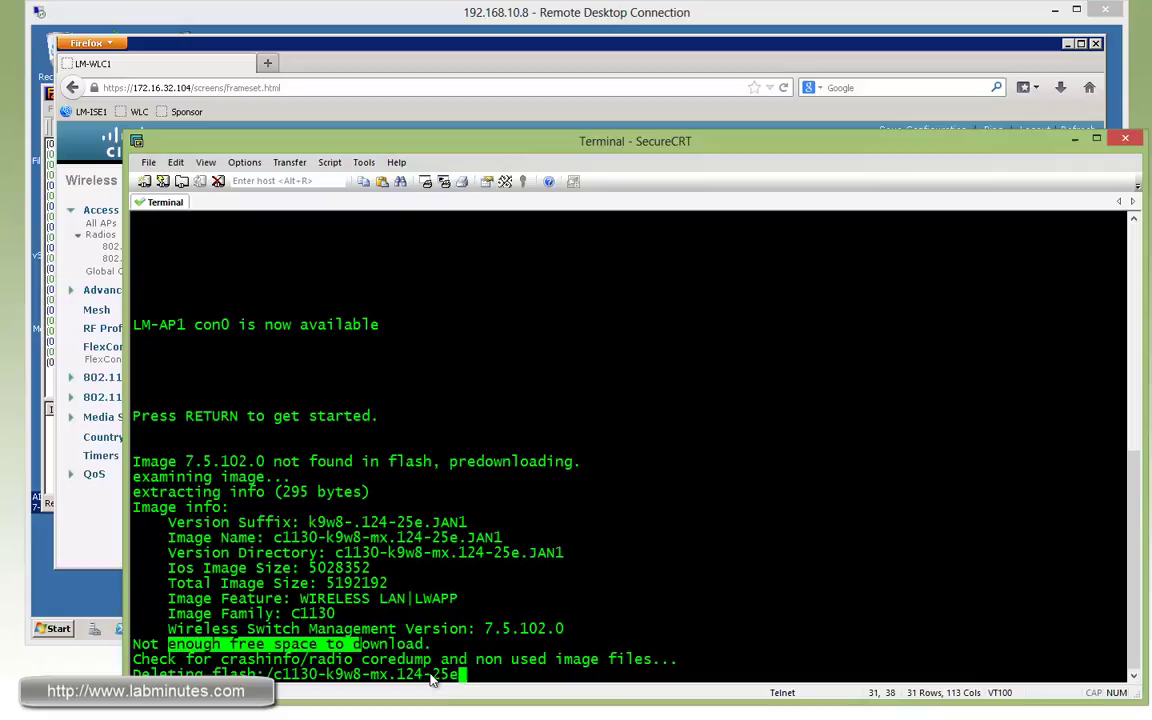
drag(441, 675, 238, 674)
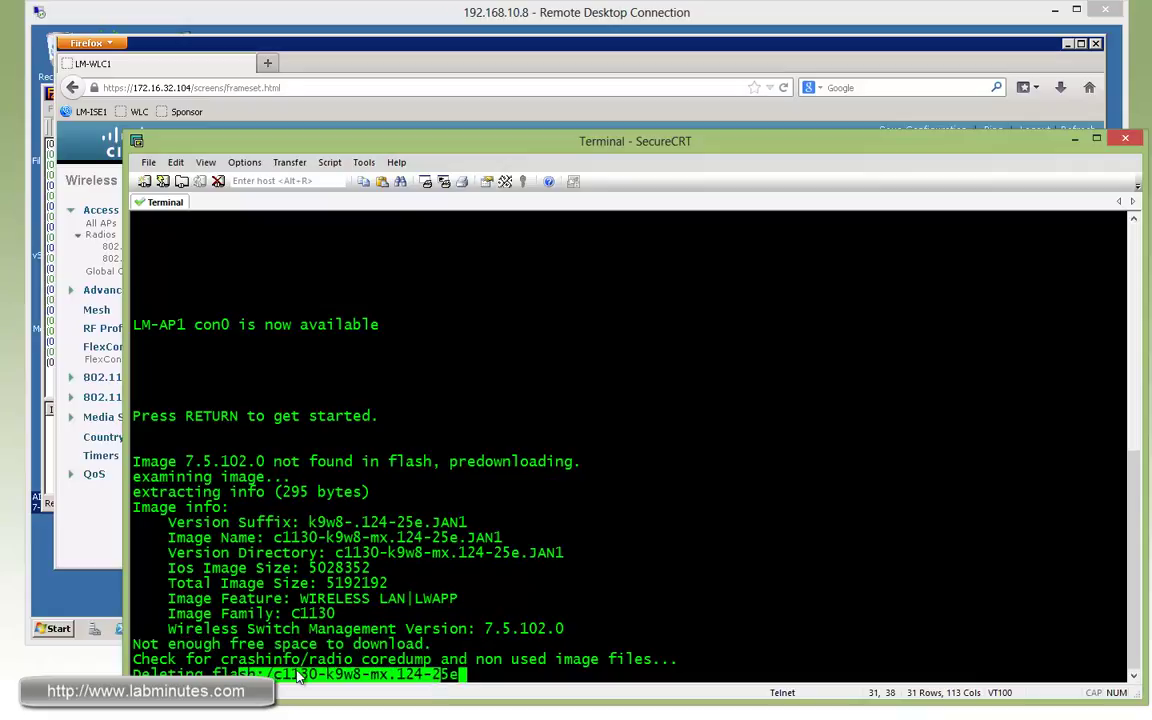
click(545, 628)
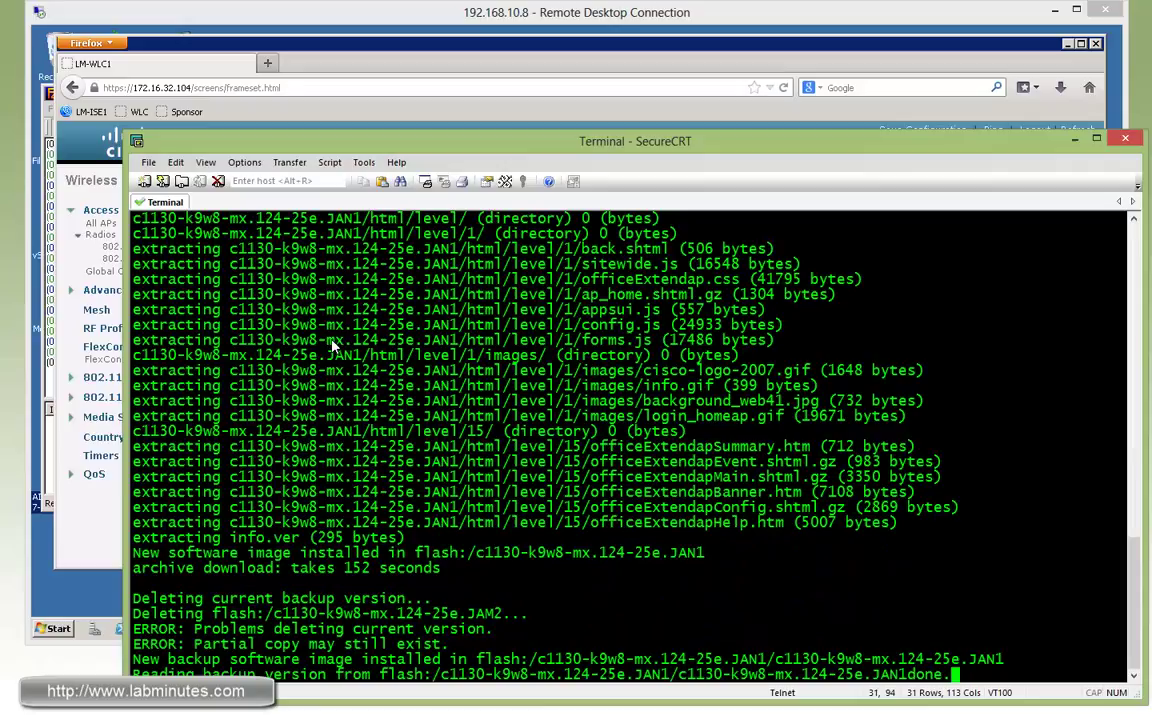
drag(424, 598, 160, 600)
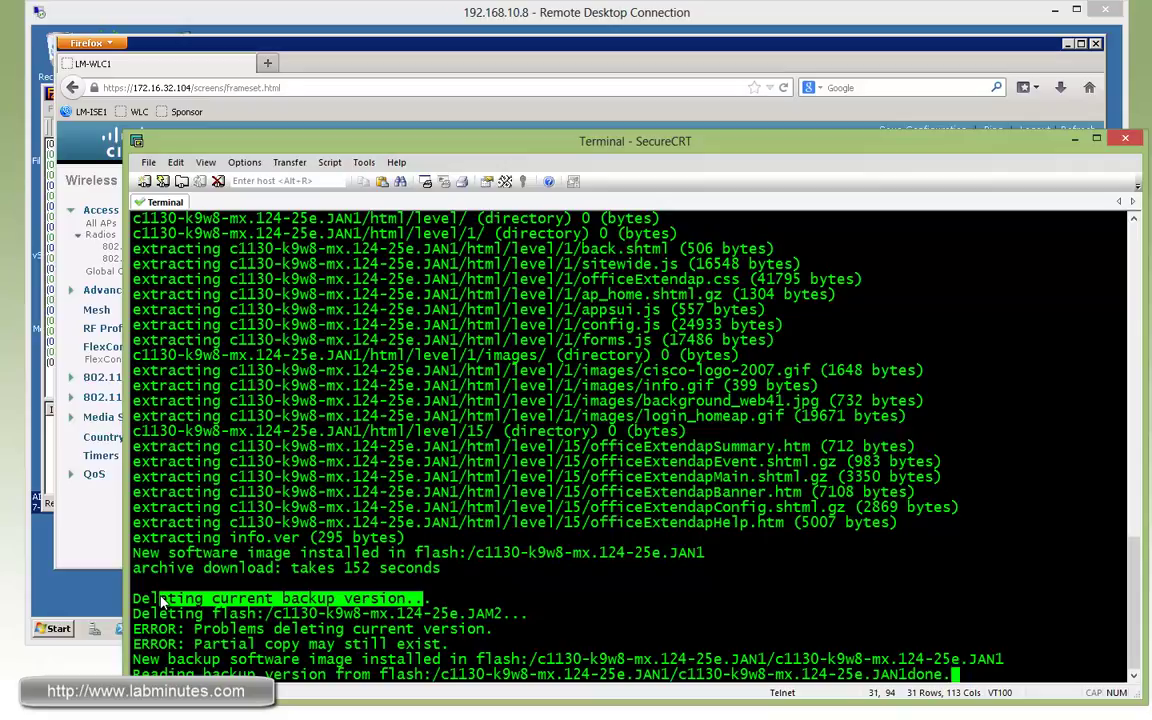
click(165, 660)
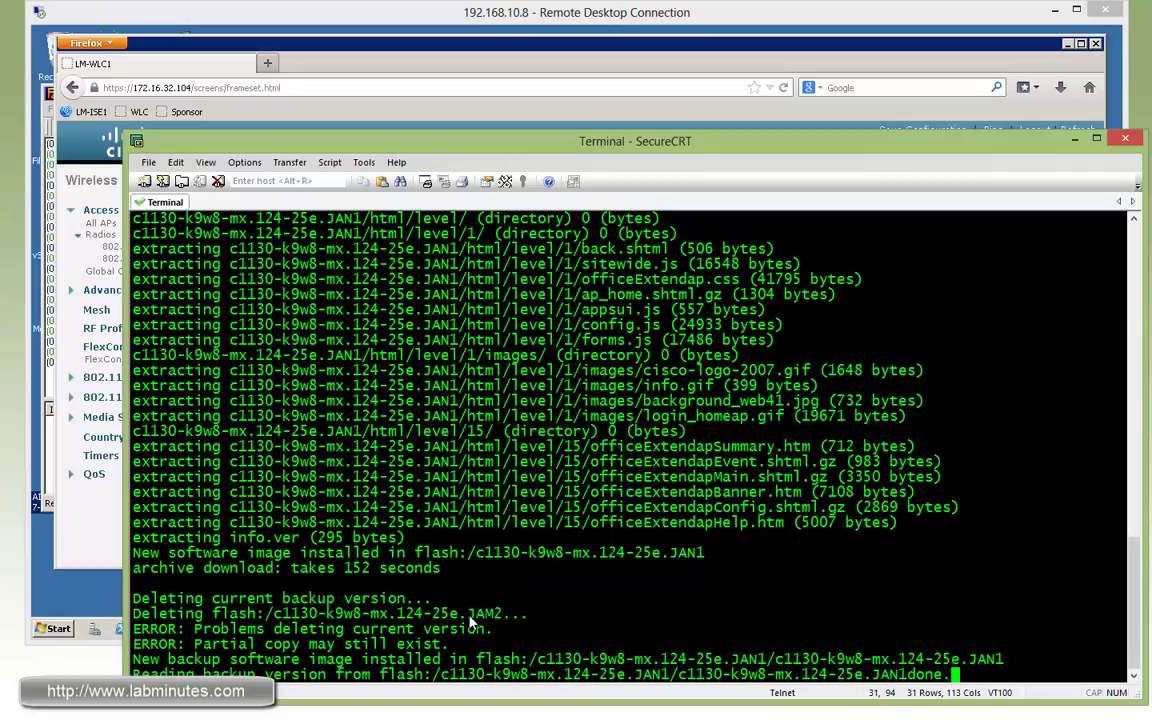
drag(165, 660, 403, 663)
click(725, 648)
drag(690, 676, 480, 676)
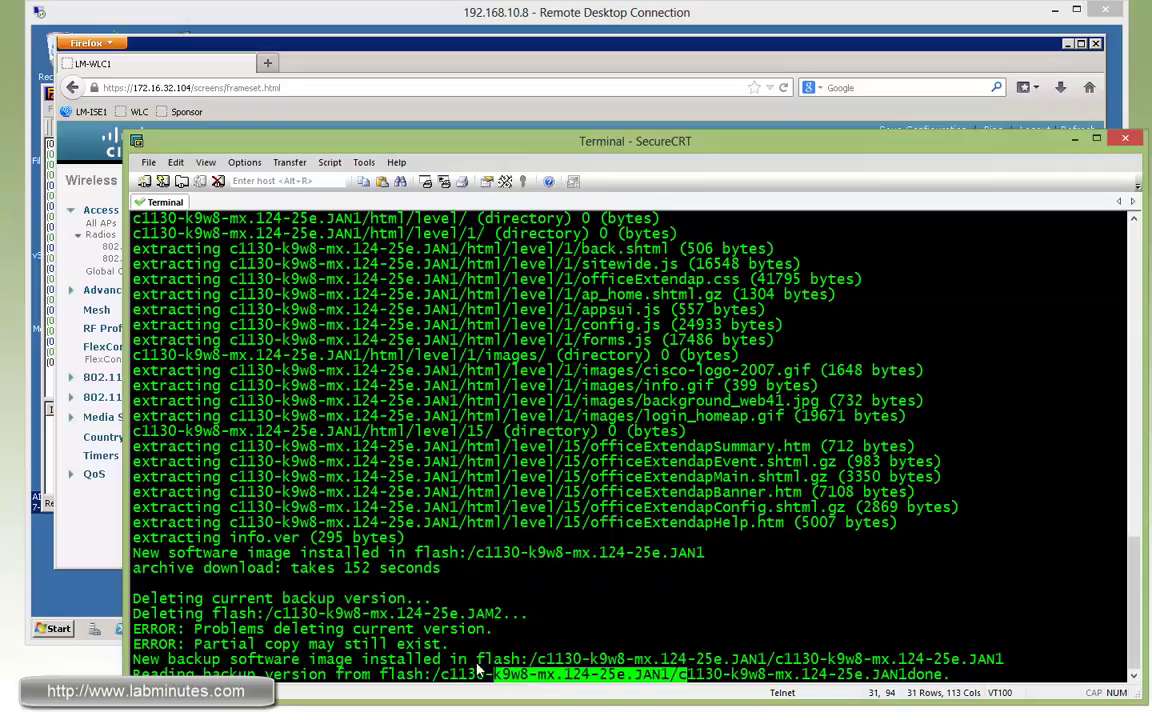
Open LM-AP1's details page from the Wireless > All APs list.
click(530, 68)
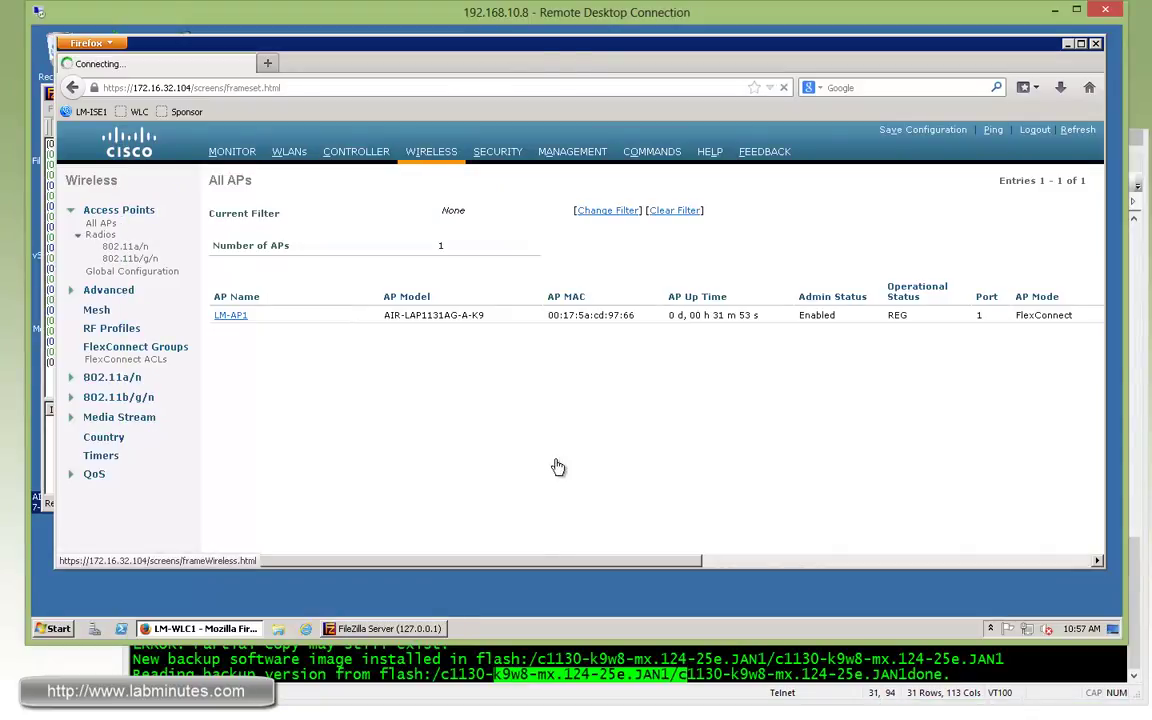
drag(555, 560, 465, 552)
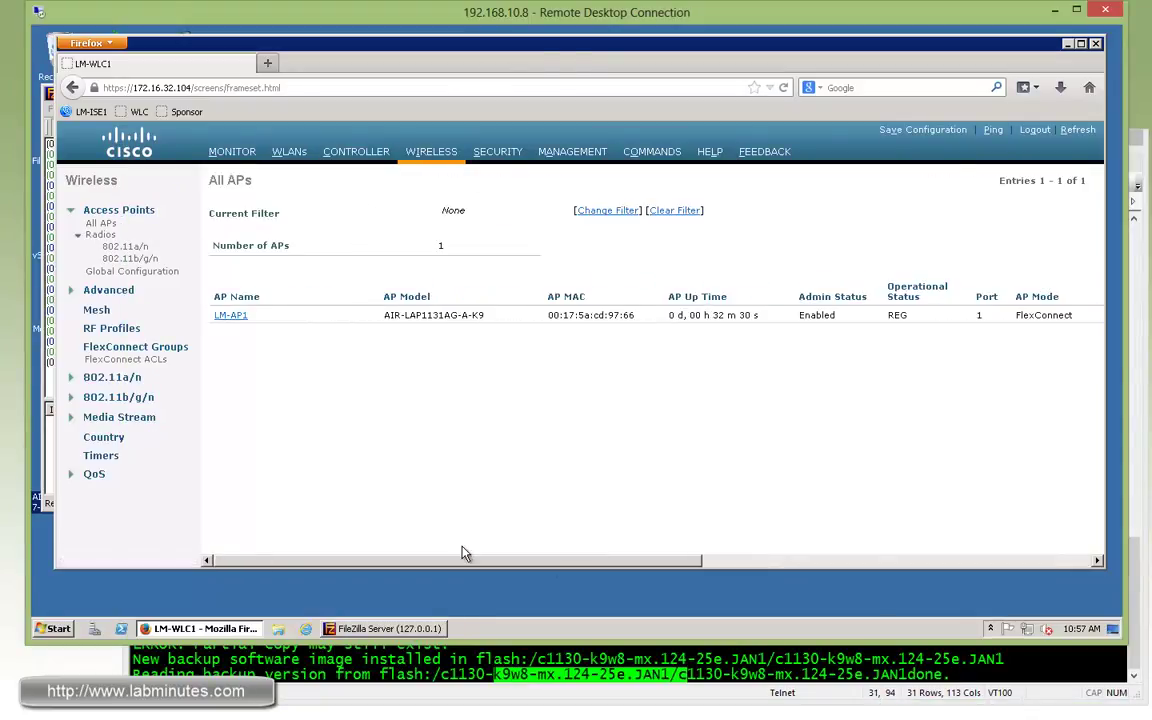
click(229, 315)
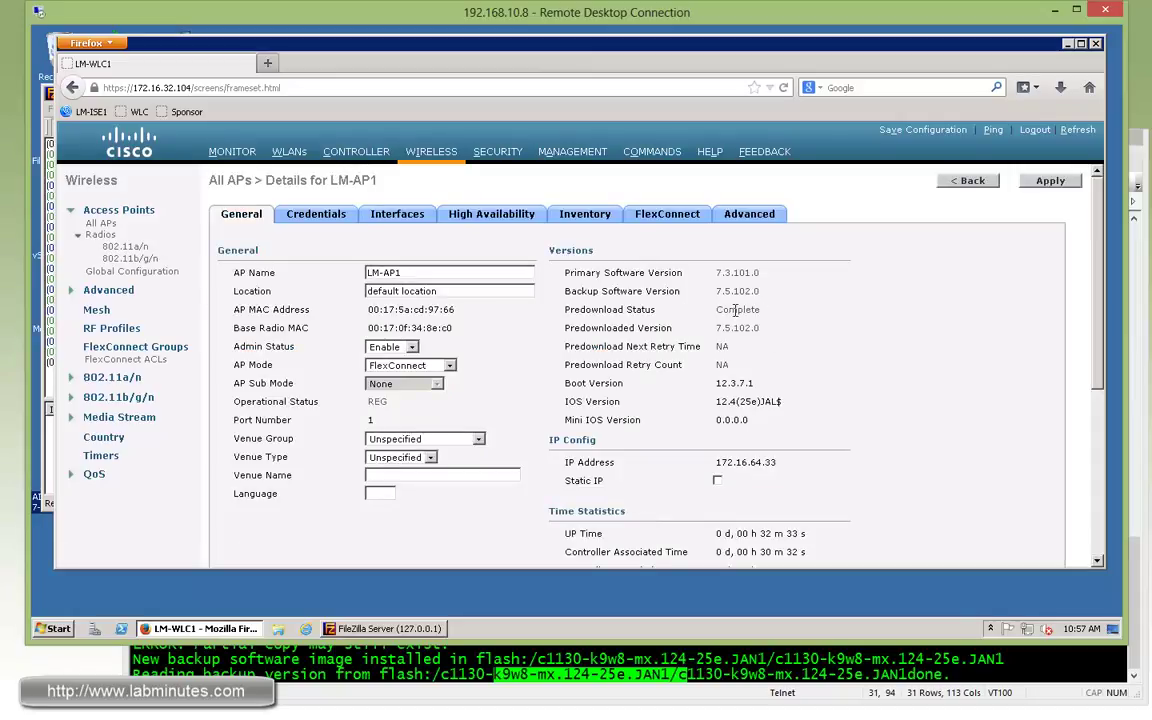
Verify the Versions section shows 7.5.102.0 predownloaded as LM-AP1's backup software version.
double_click(600, 328)
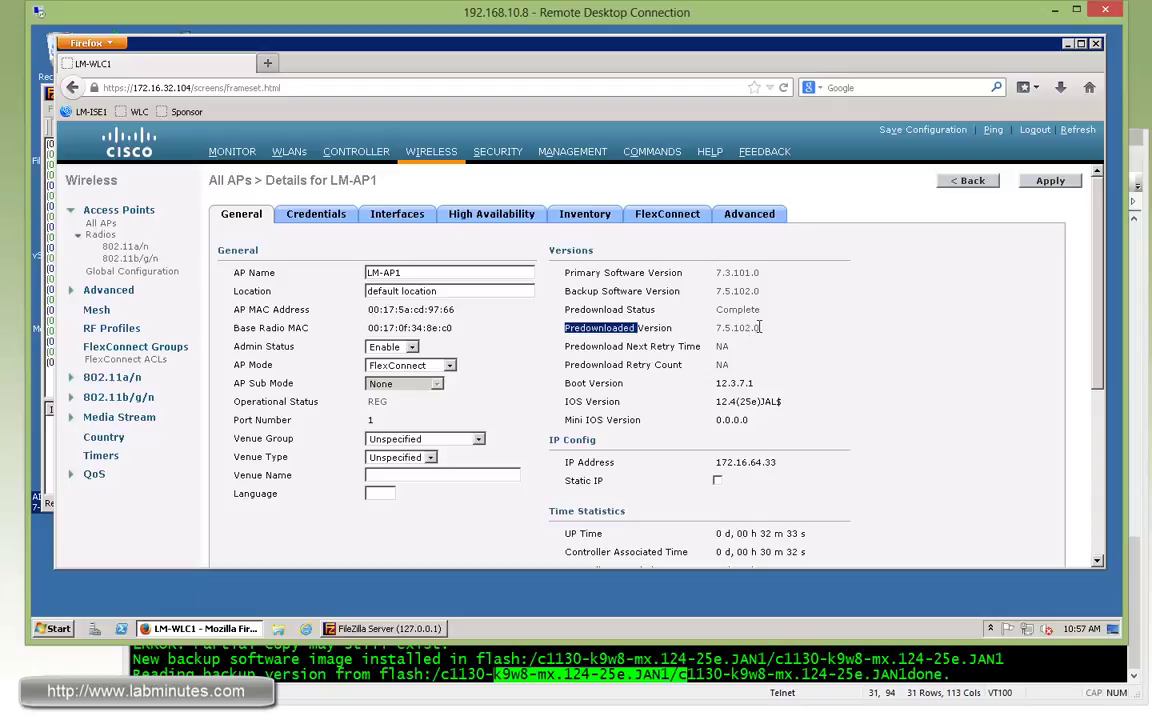
click(718, 310)
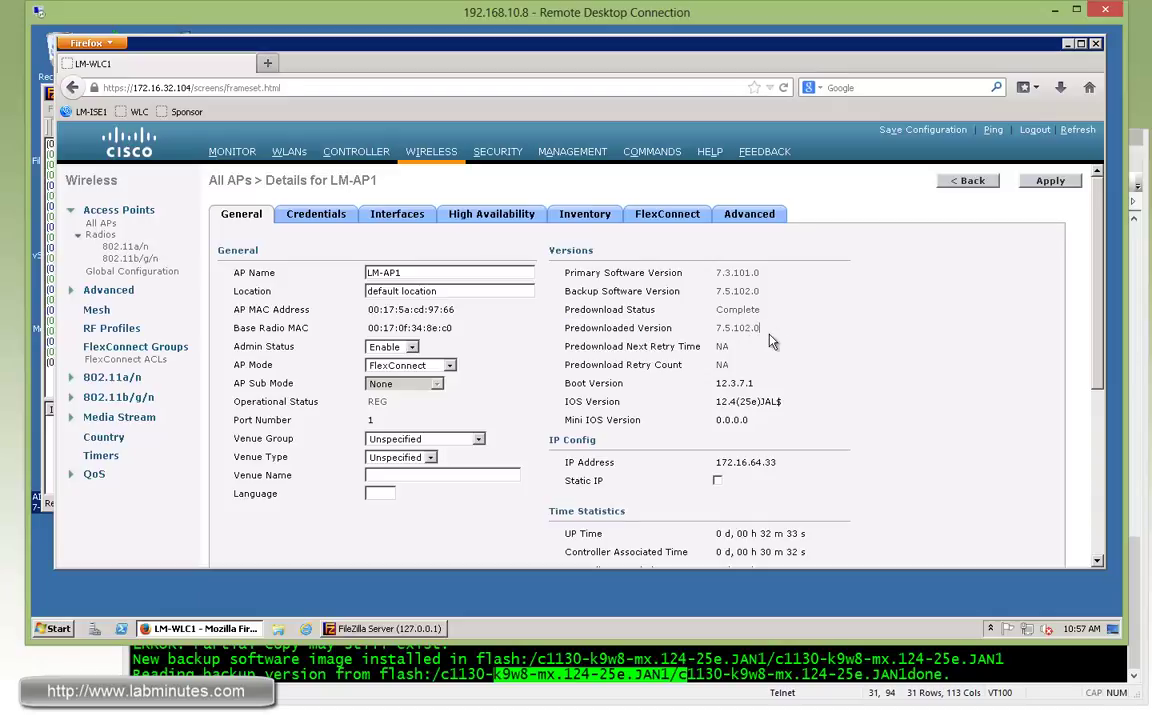
drag(565, 293, 731, 291)
drag(750, 291, 713, 291)
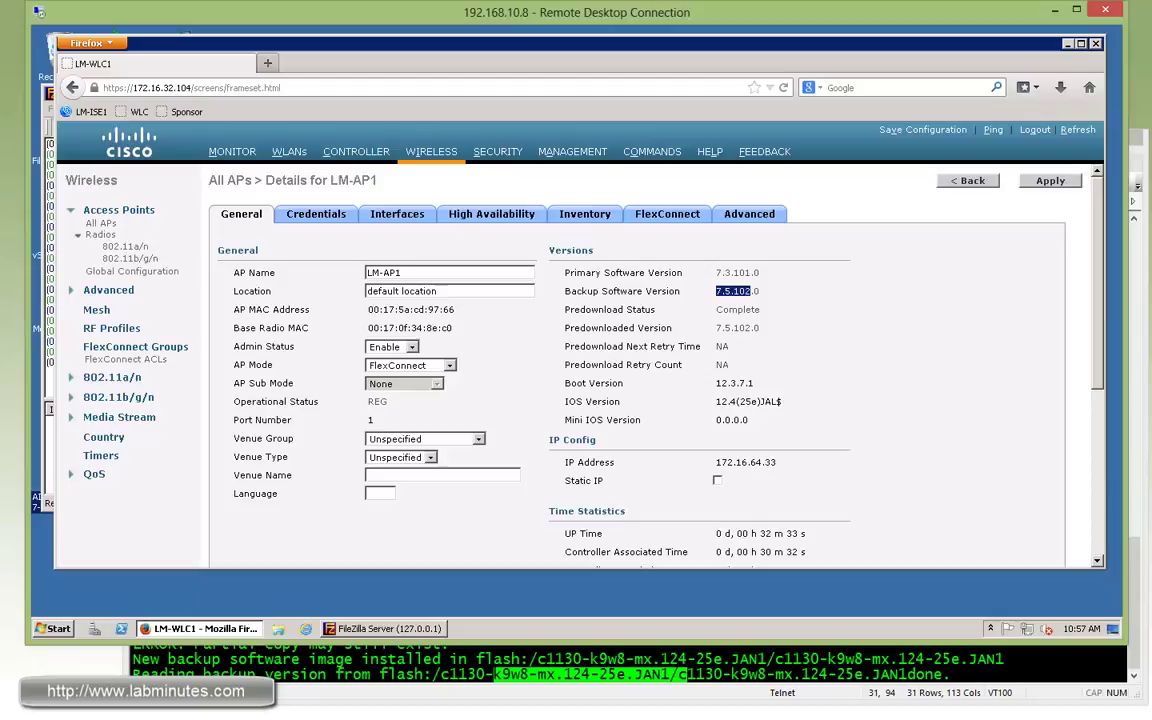
triple_click(622, 364)
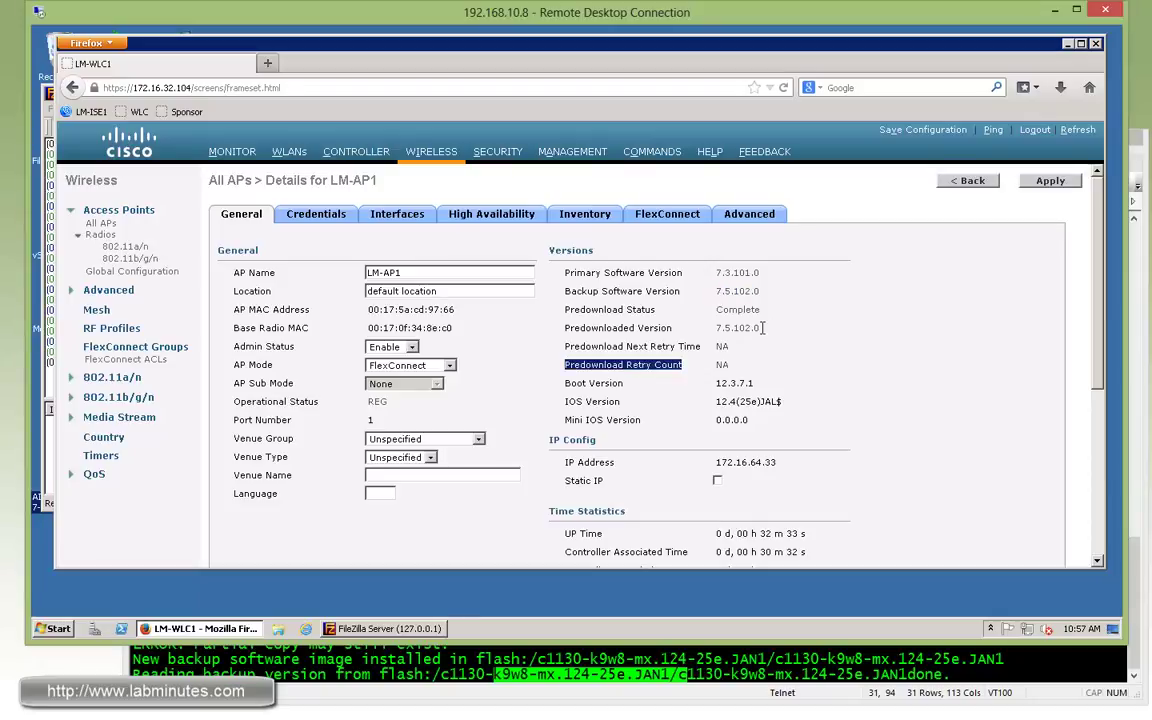
drag(762, 327, 718, 327)
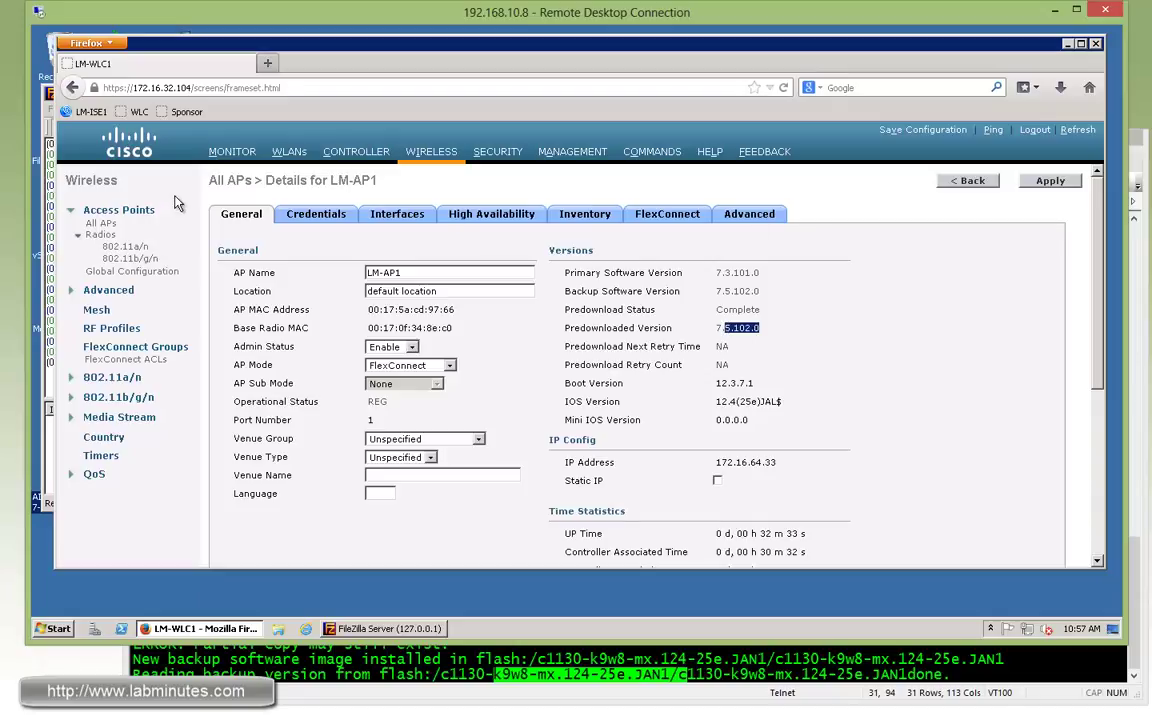
click(745, 213)
Review the Advanced tab's backup image pre-download, then view LM-AP1's software version columns in All APs.
drag(1097, 320, 1097, 455)
scroll(984, 374, up, 2)
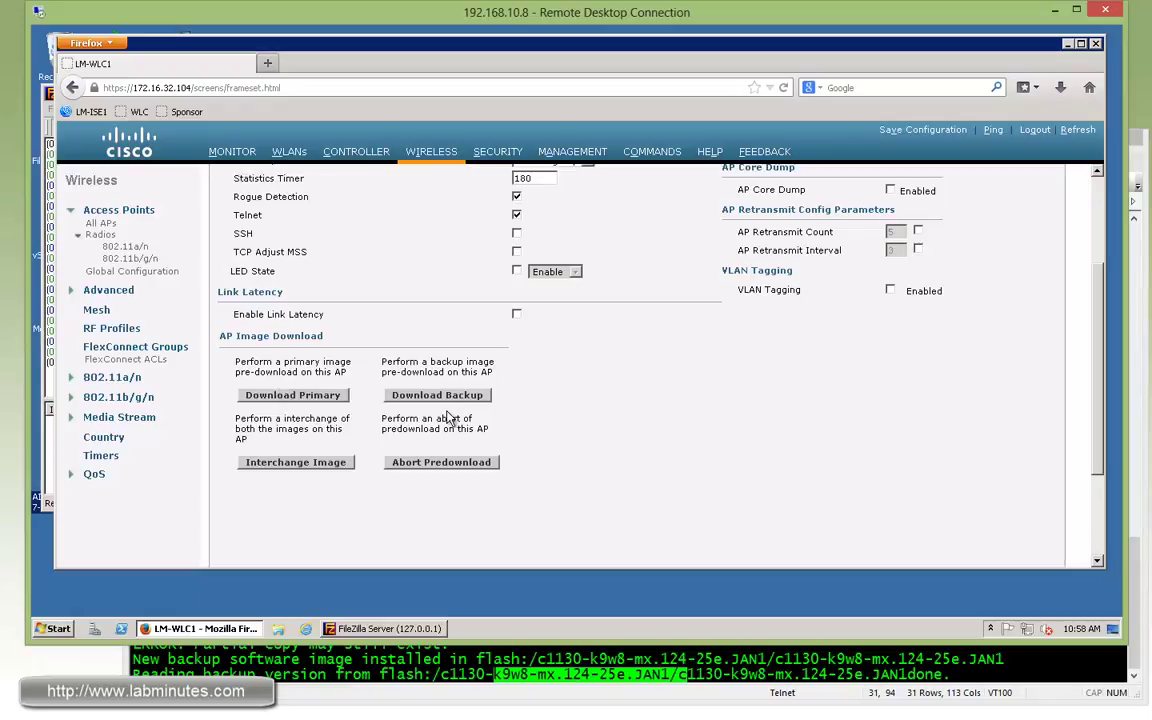
drag(460, 372, 406, 359)
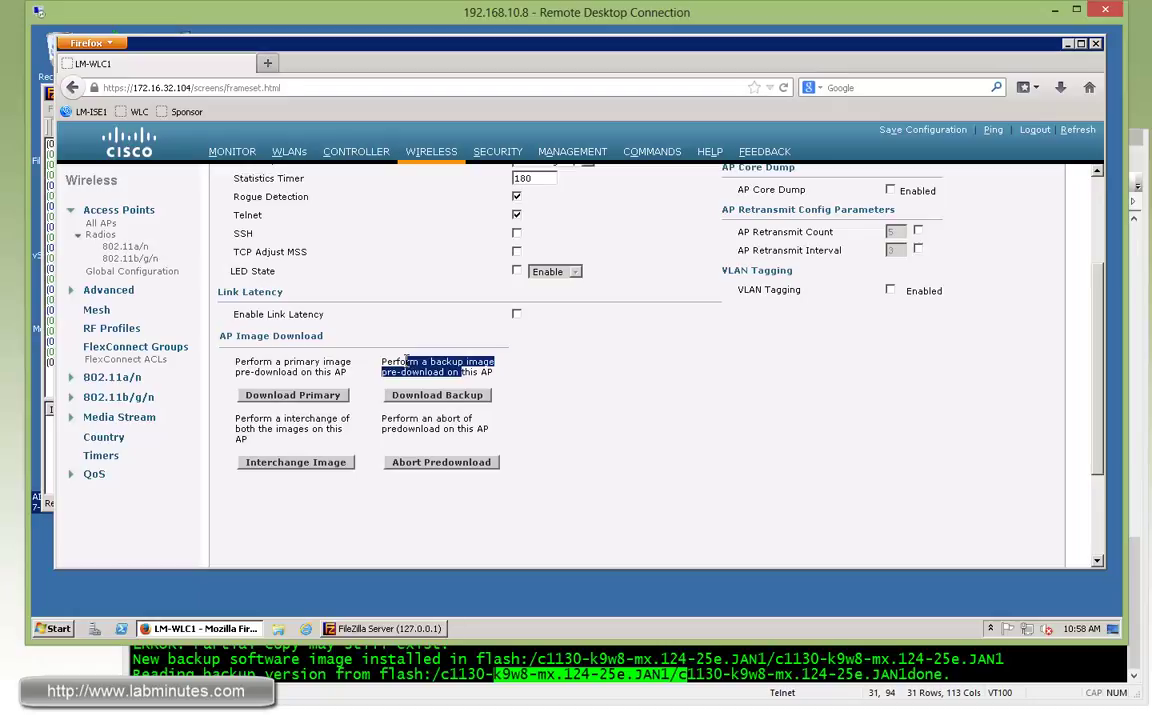
click(648, 411)
scroll(648, 411, up, 3)
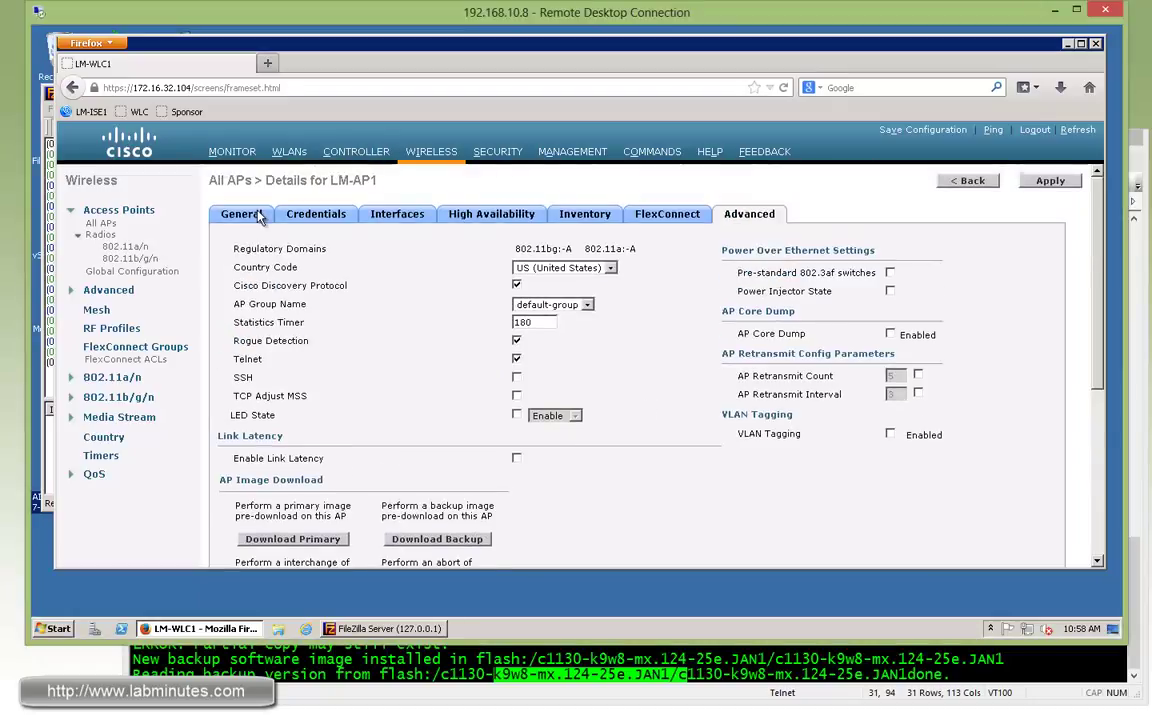
click(414, 148)
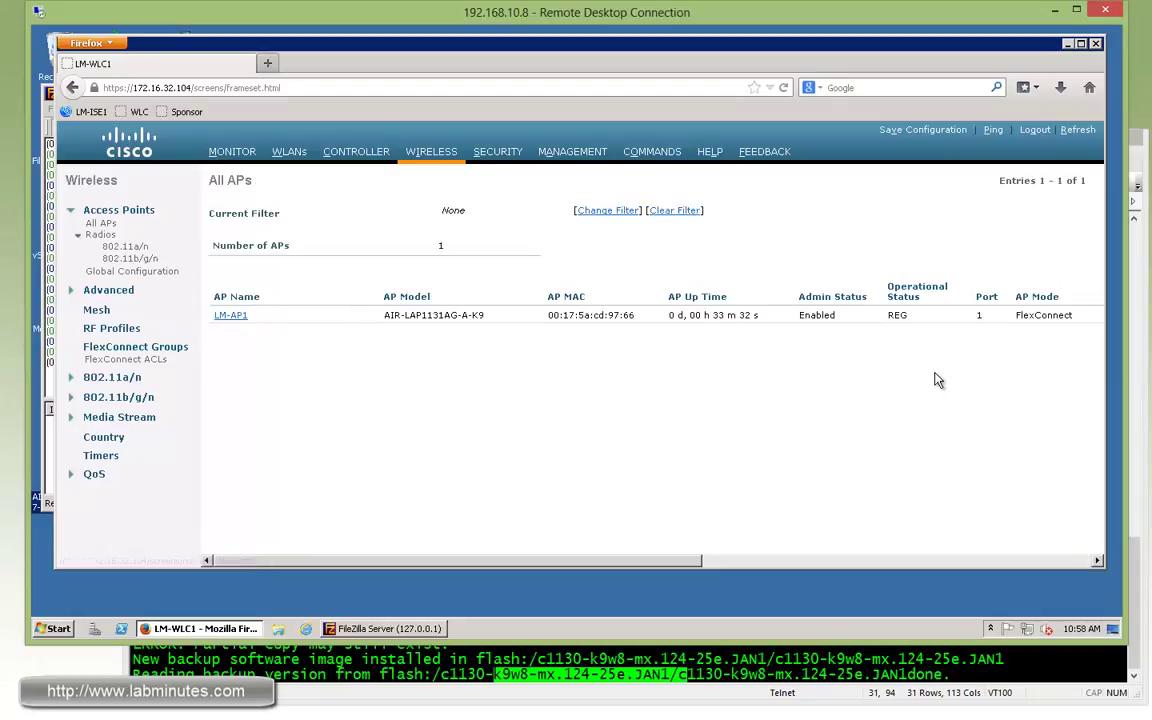
click(1066, 562)
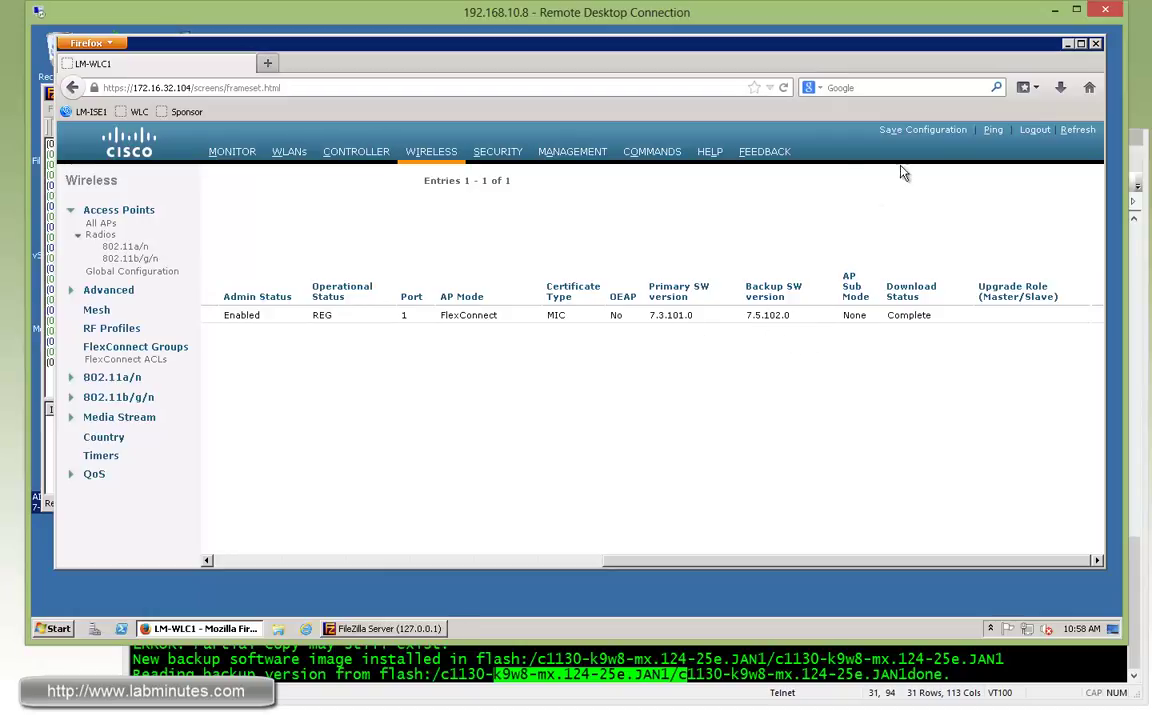
Go to Commands > Reboot and start rebooting the controller.
click(645, 151)
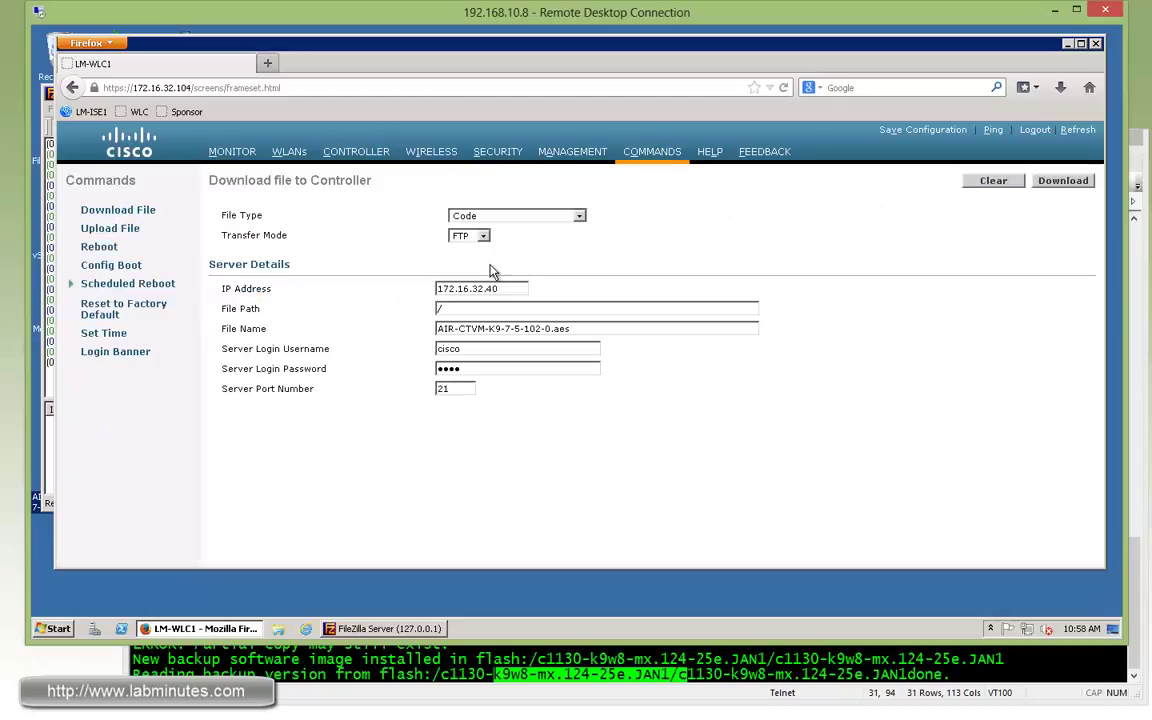
click(72, 284)
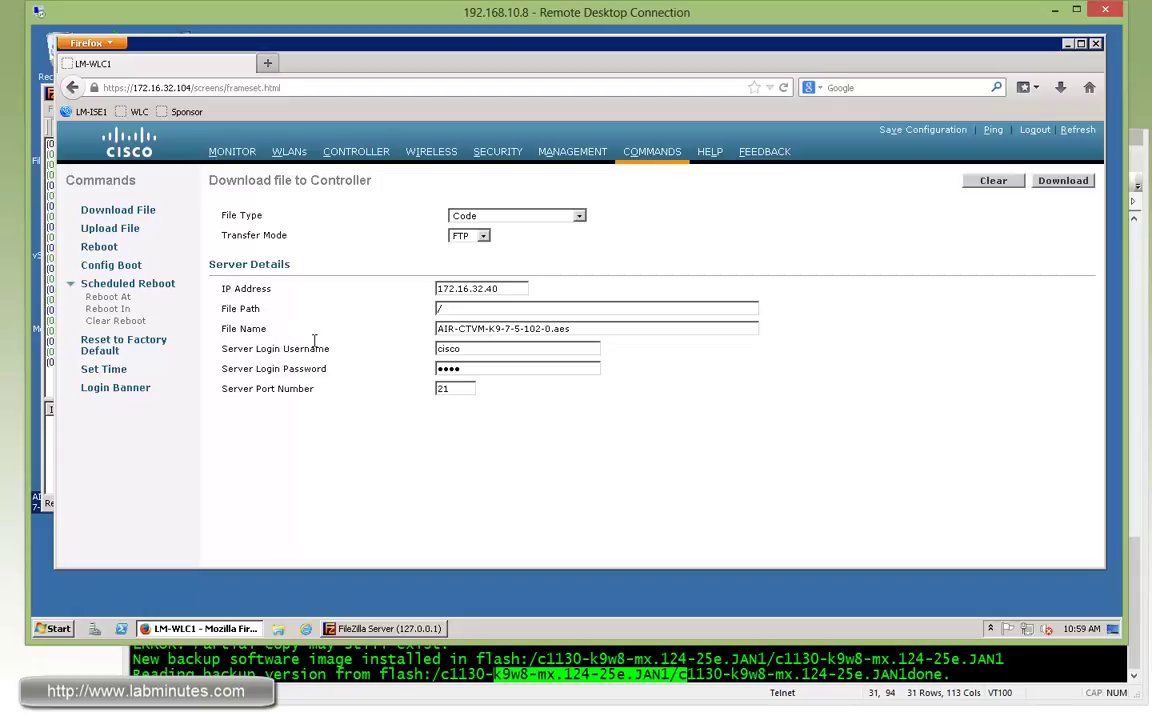
click(101, 247)
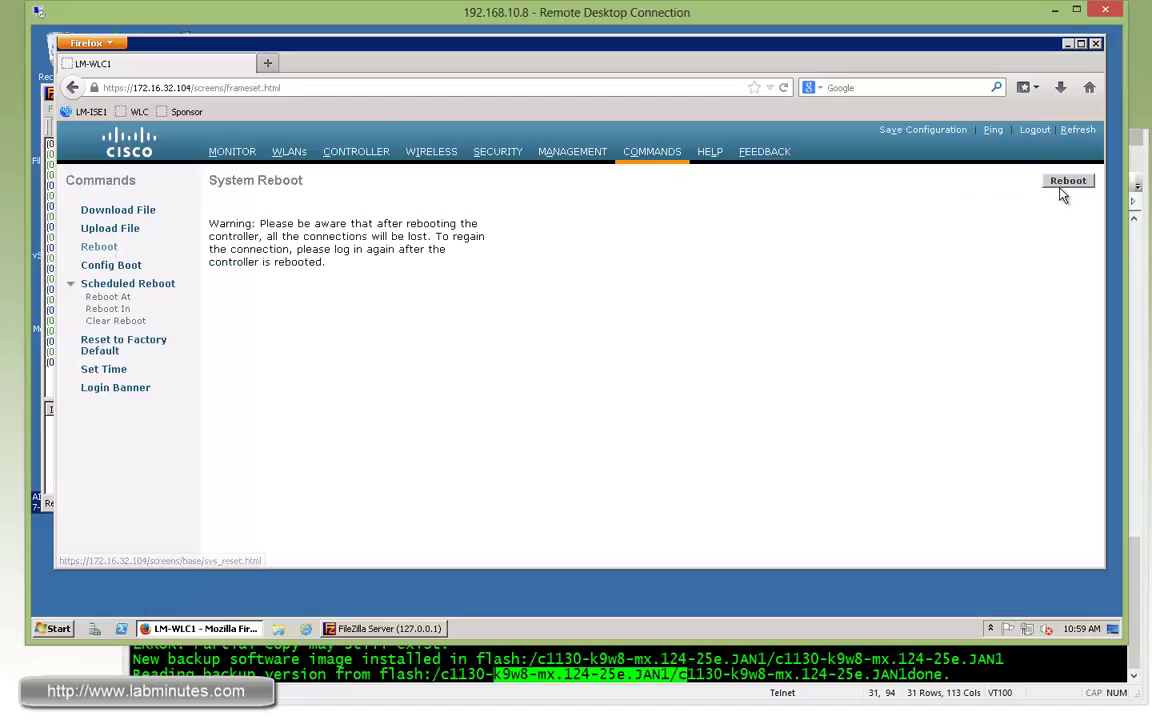
click(1068, 181)
Confirm the reboot and run a continuous ping 172.16.32.104 -t in Command Prompt.
click(556, 317)
click(55, 628)
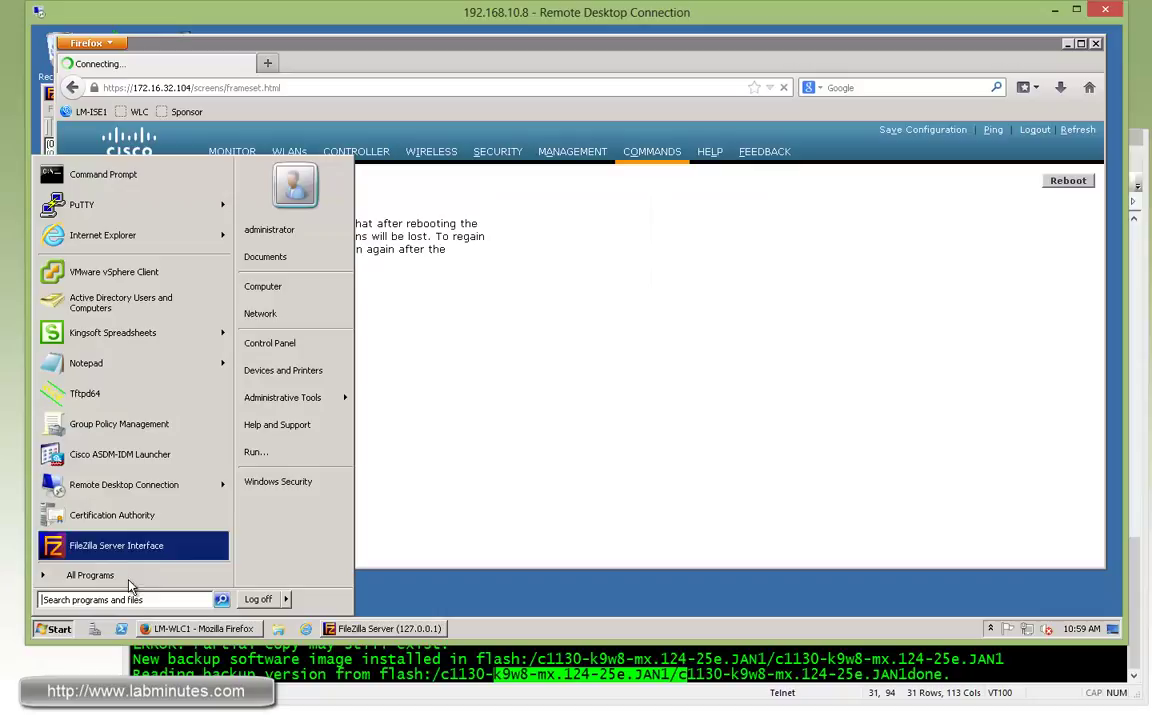
click(112, 178)
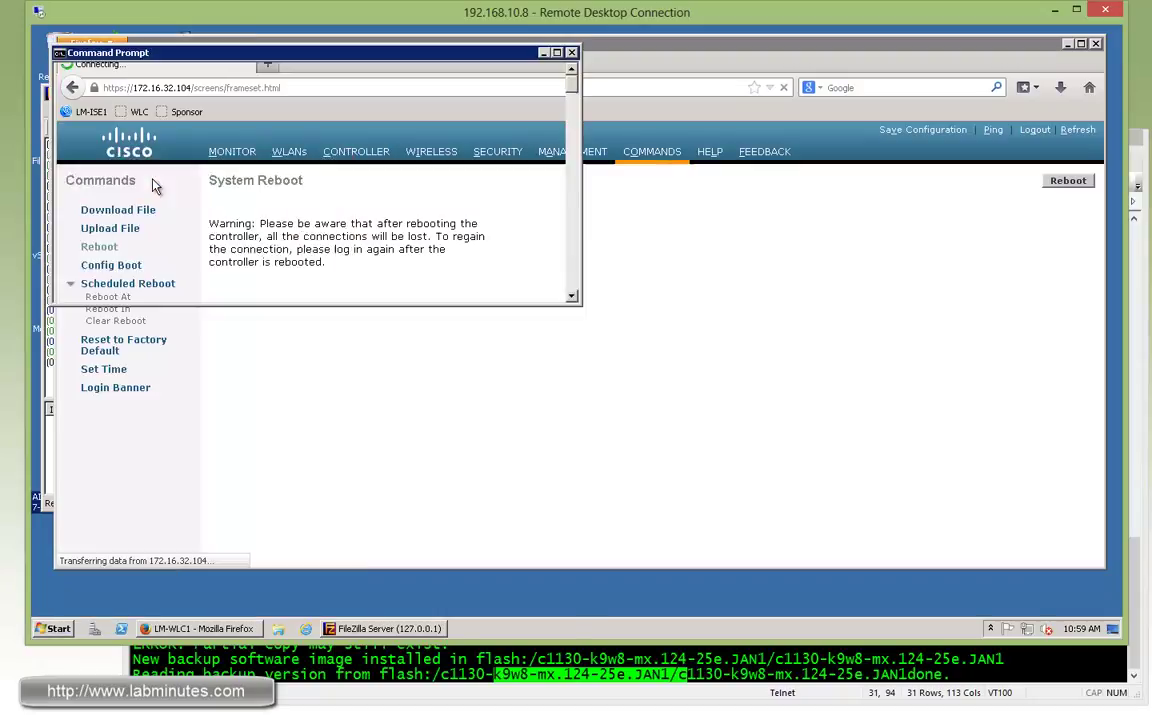
text(pi)
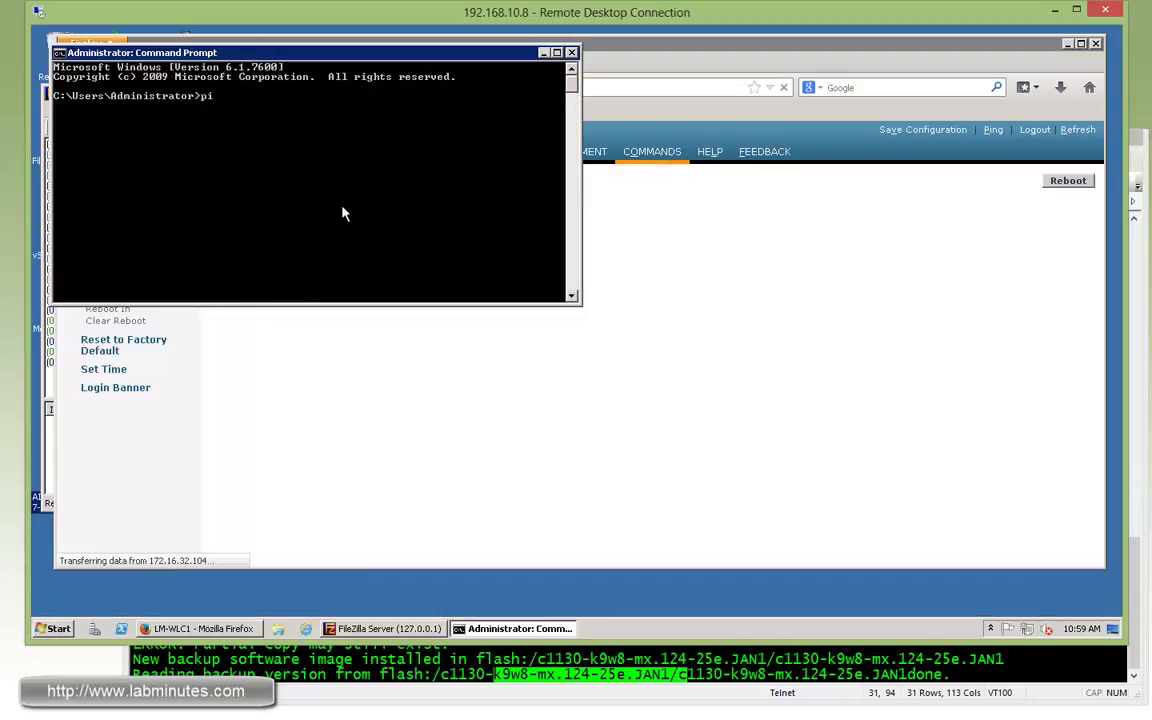
text(ng 172.16.32.1)
text(04 -)
text(t)
key(Return)
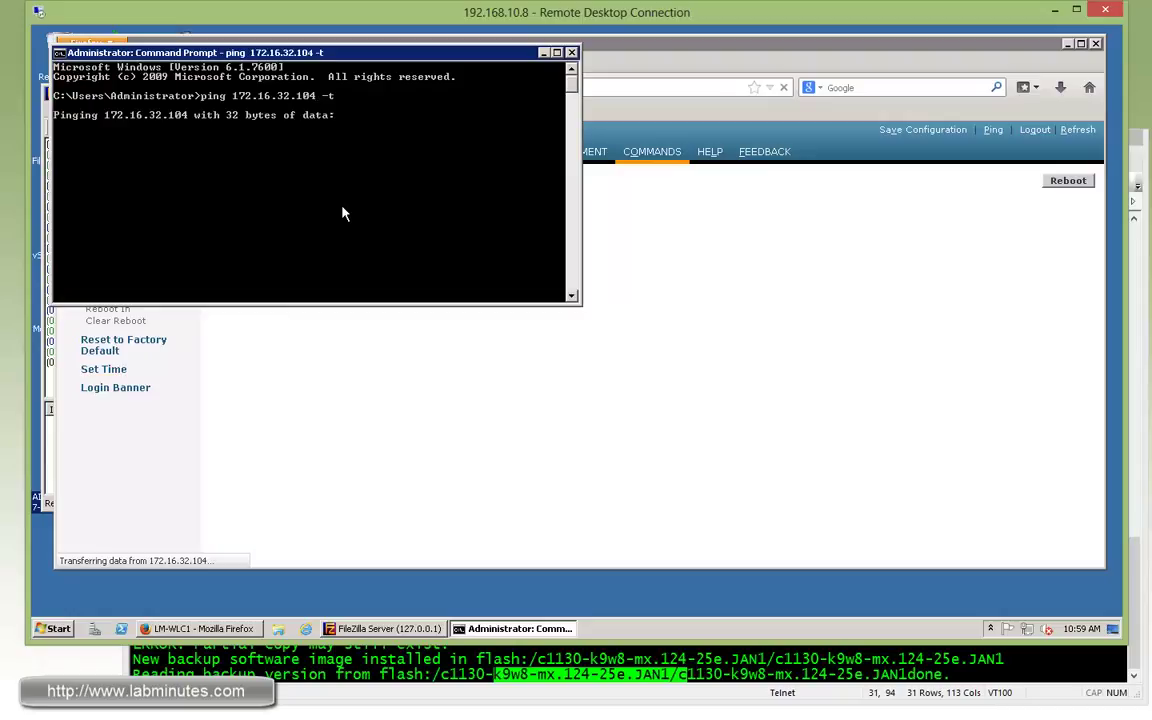
drag(368, 51, 640, 55)
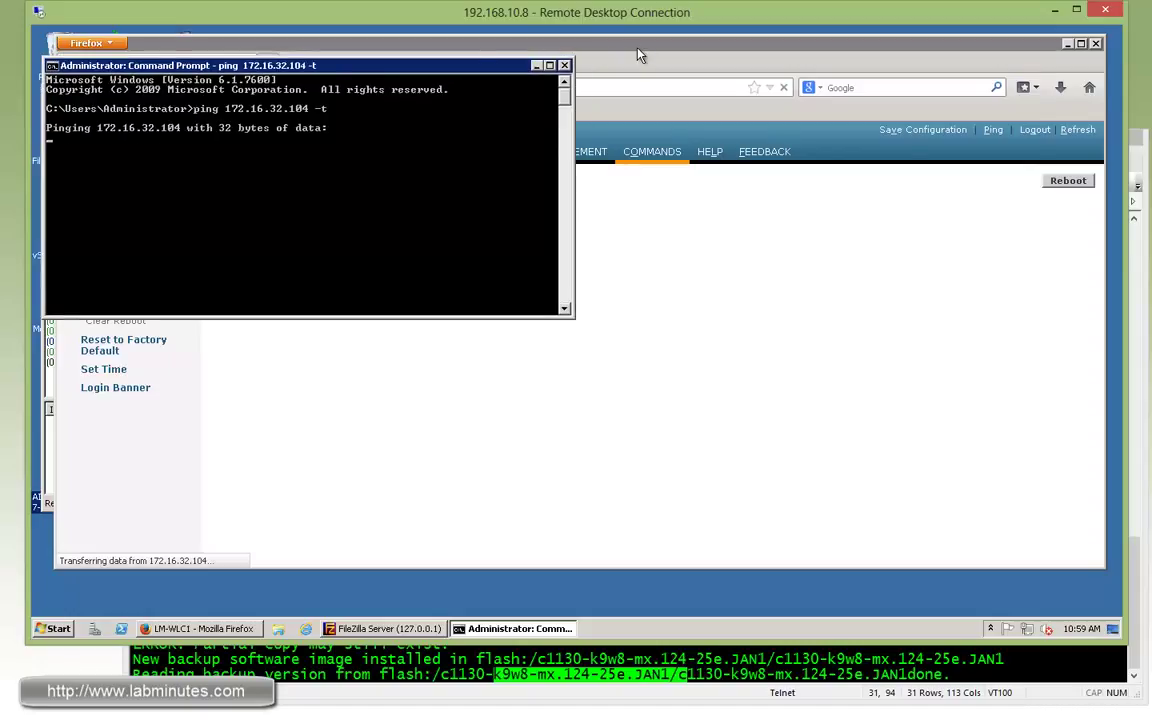
drag(400, 66, 393, 67)
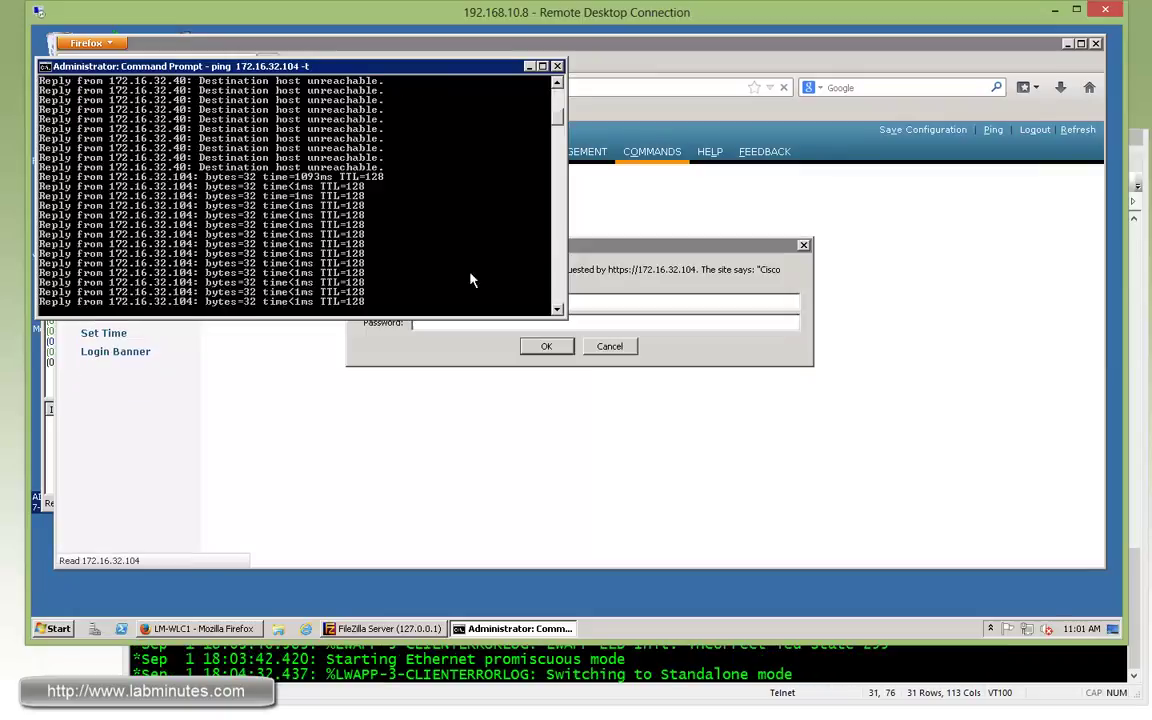
Log back in with the admin credentials, decline saving the password, and list all APs.
click(600, 304)
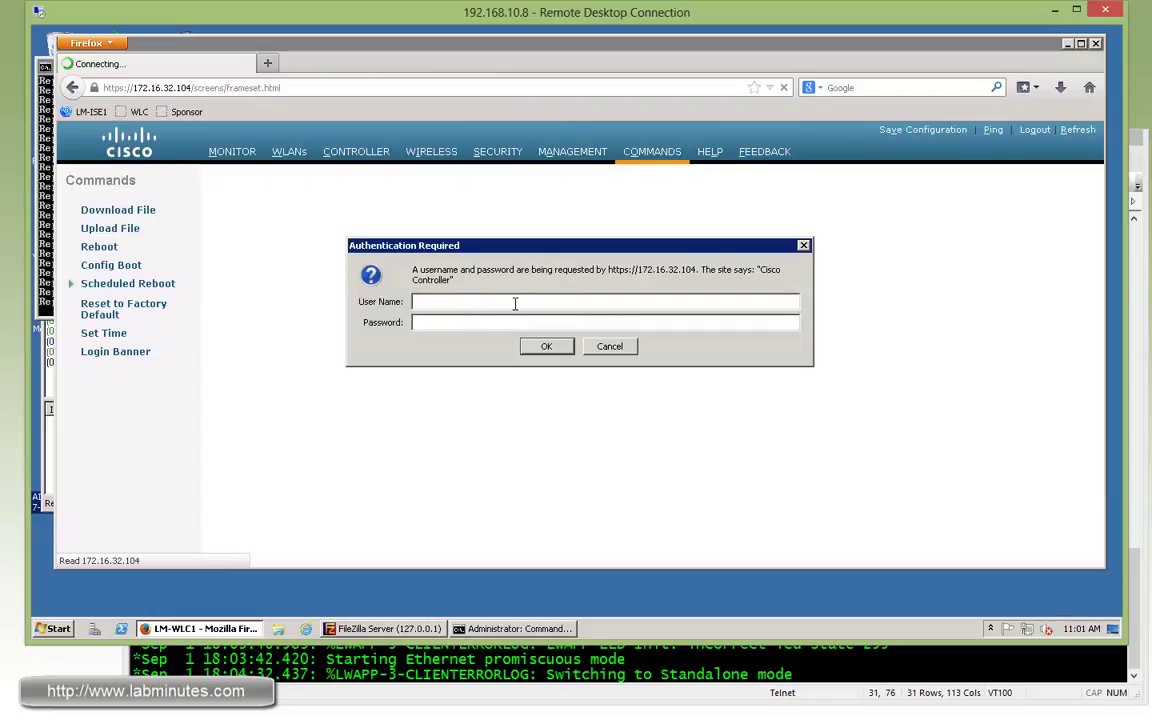
text(admin)
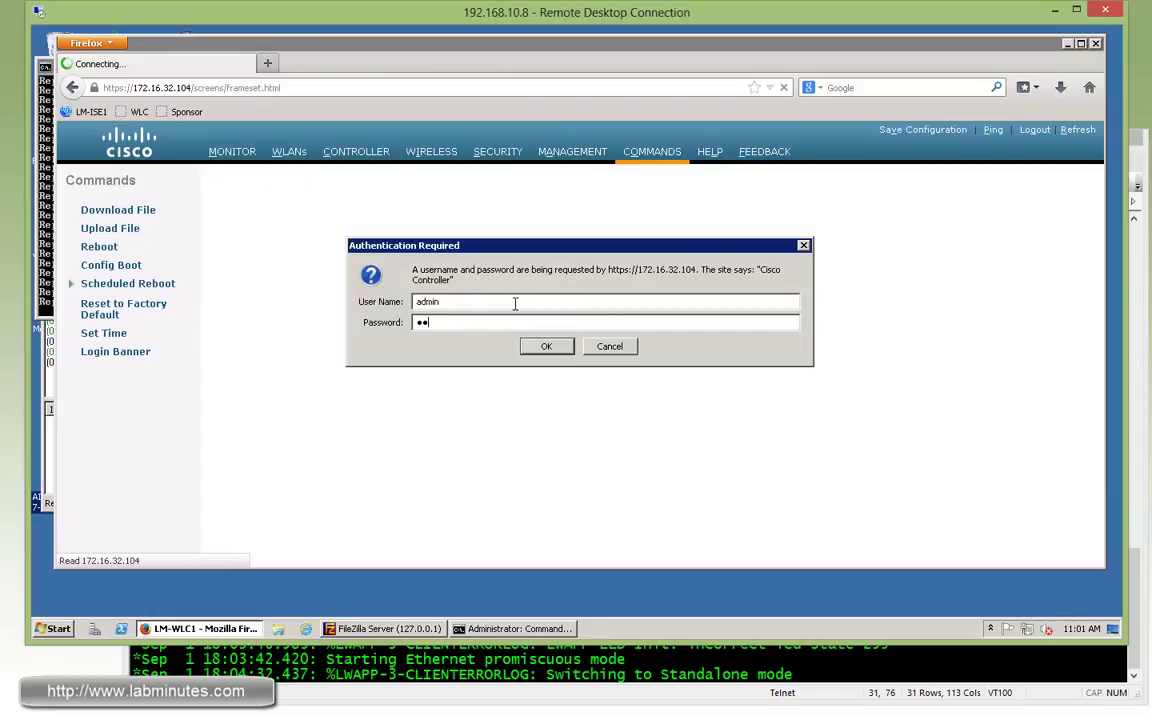
text(sco123)
key(Return)
click(760, 236)
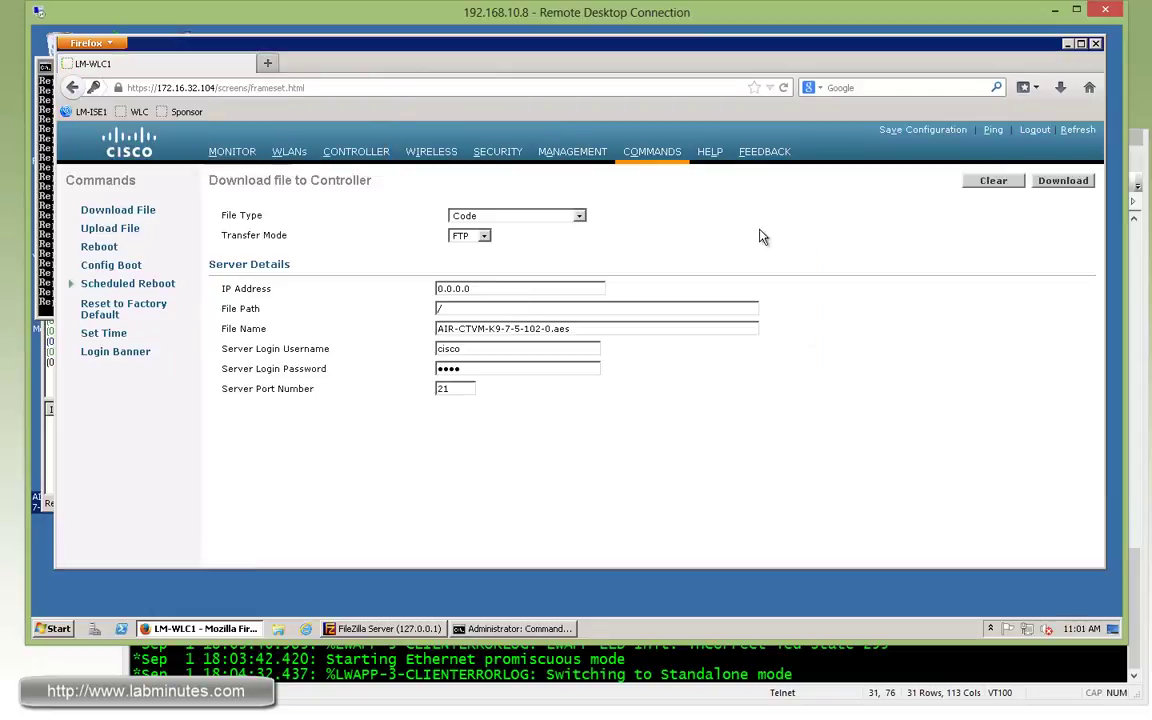
click(431, 152)
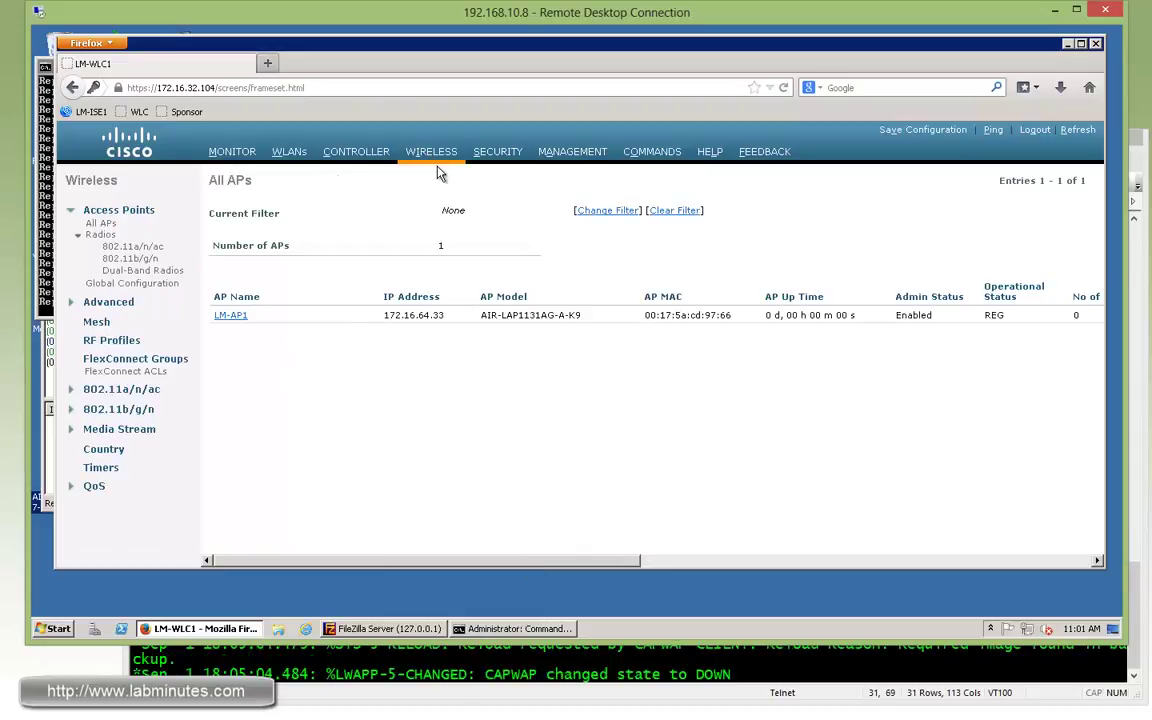
click(750, 560)
key(alt+Tab)
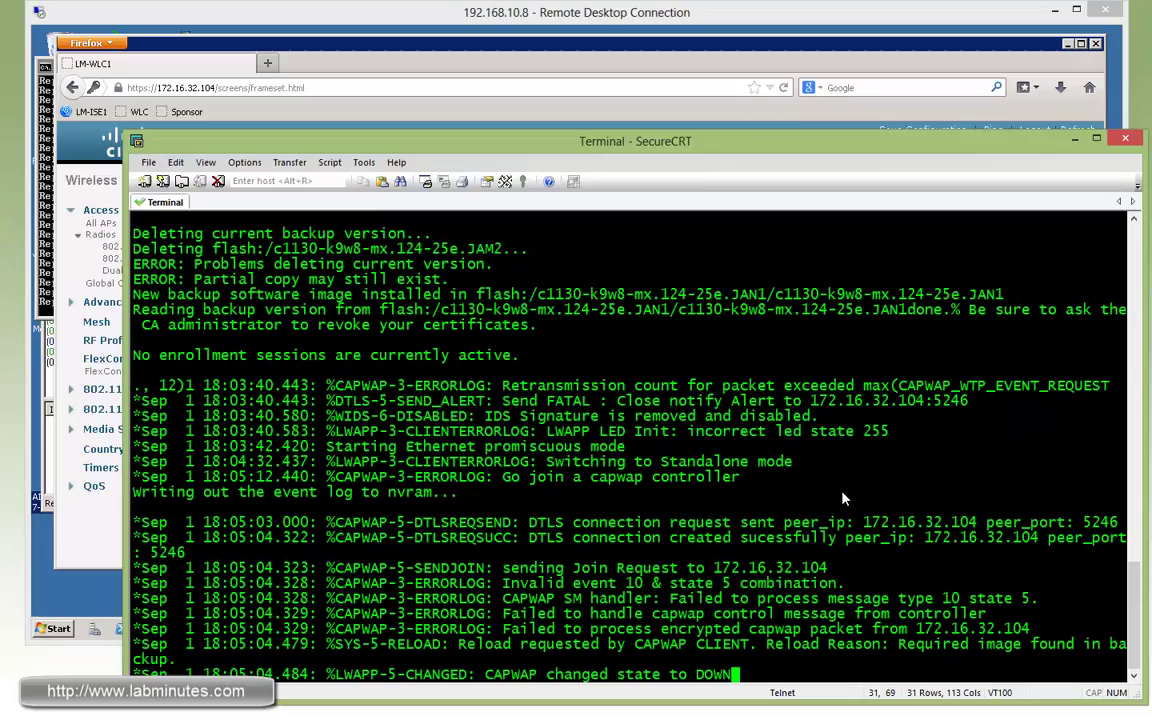
key(alt+Tab)
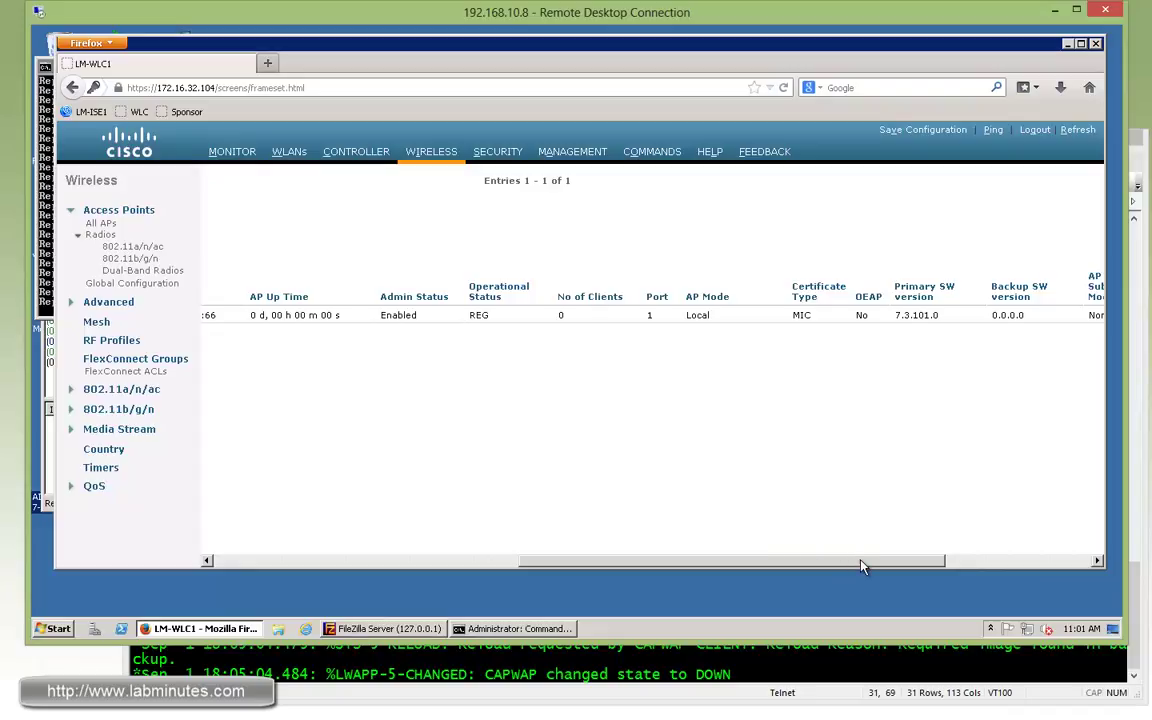
drag(864, 562, 880, 562)
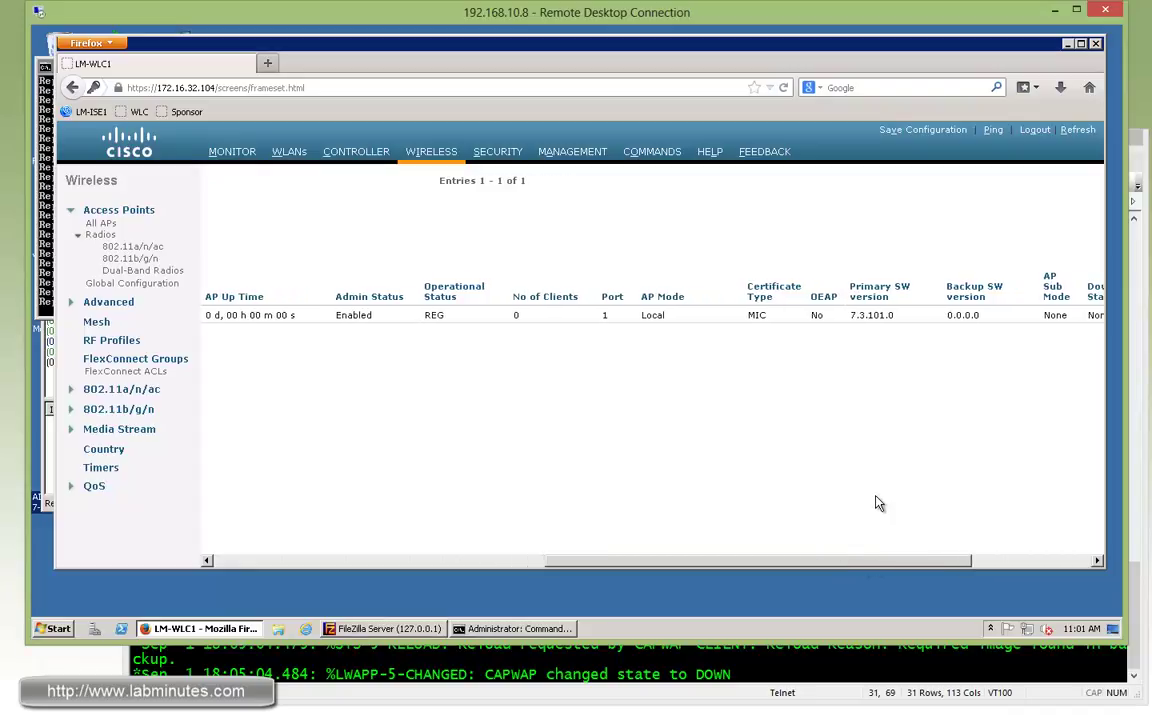
double_click(858, 316)
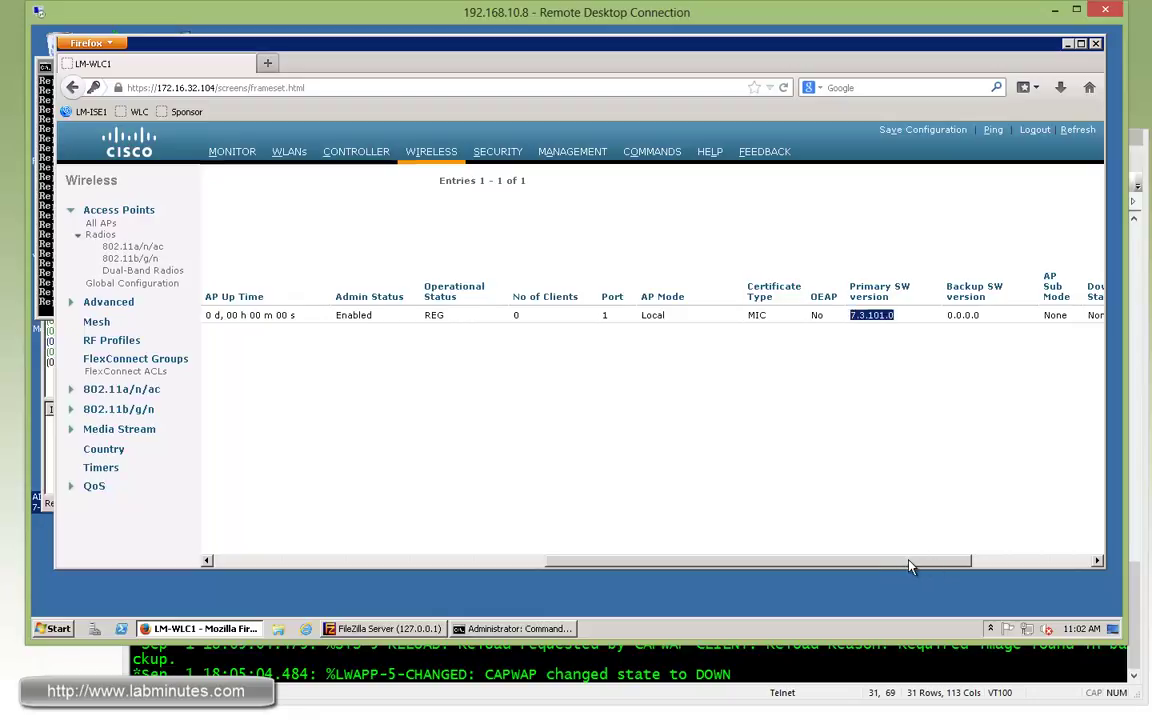
drag(916, 566, 520, 540)
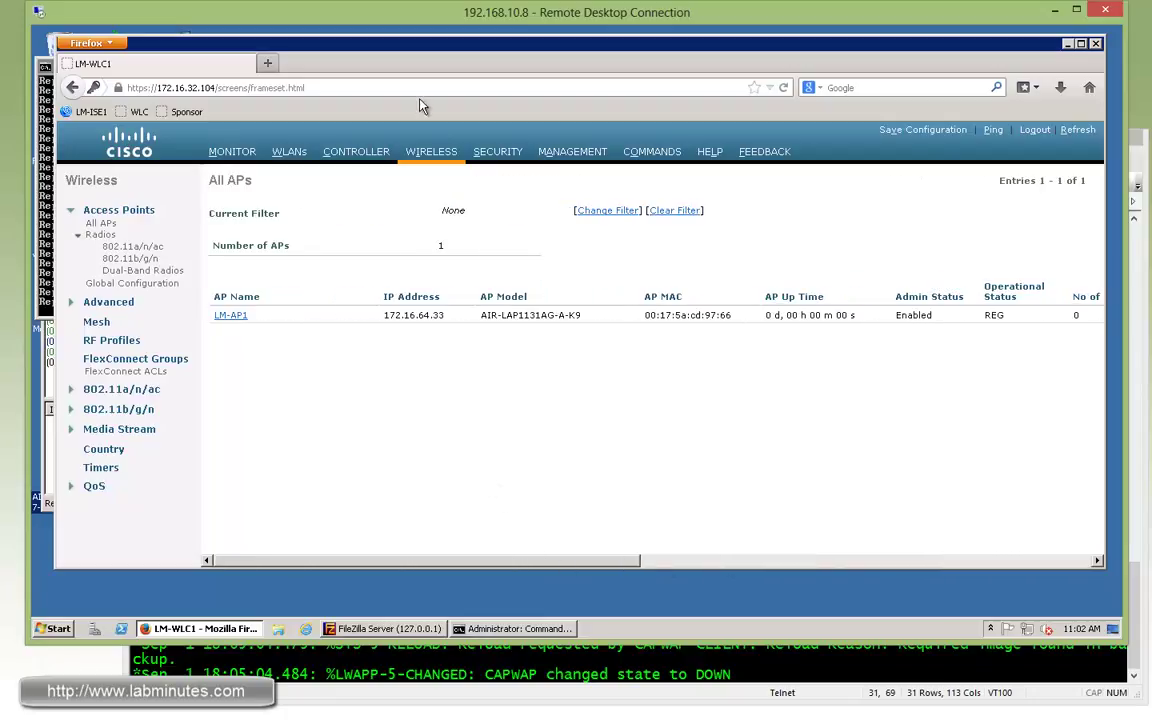
click(418, 152)
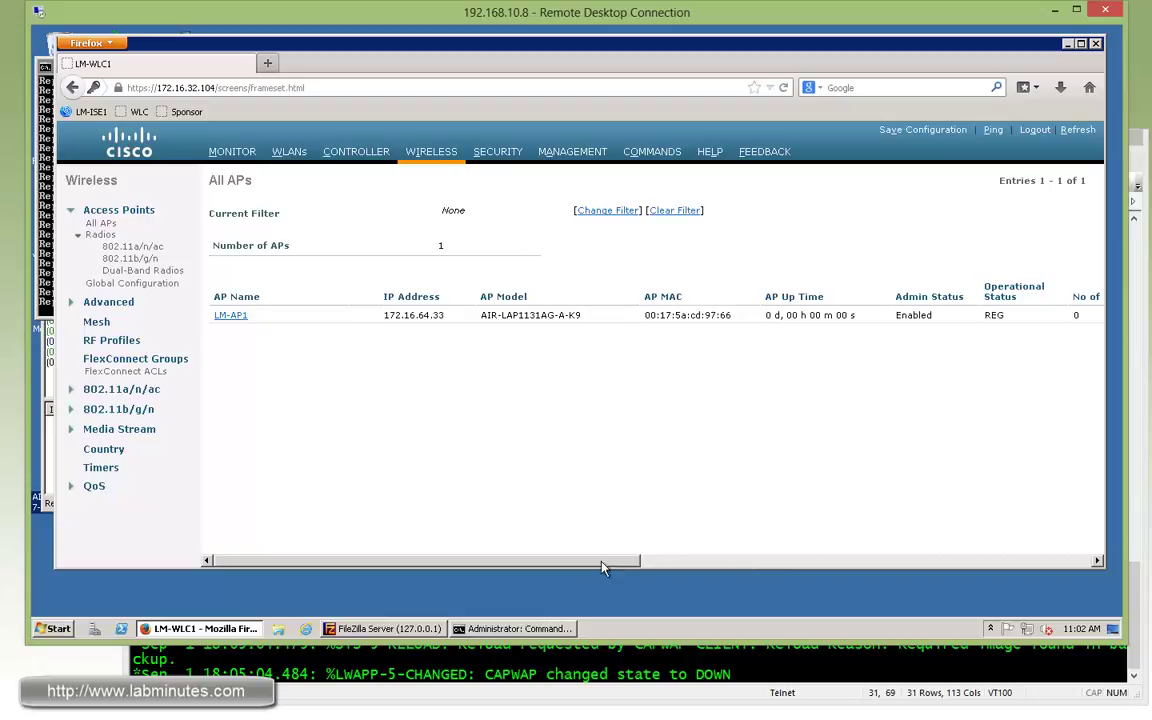
drag(602, 568, 479, 586)
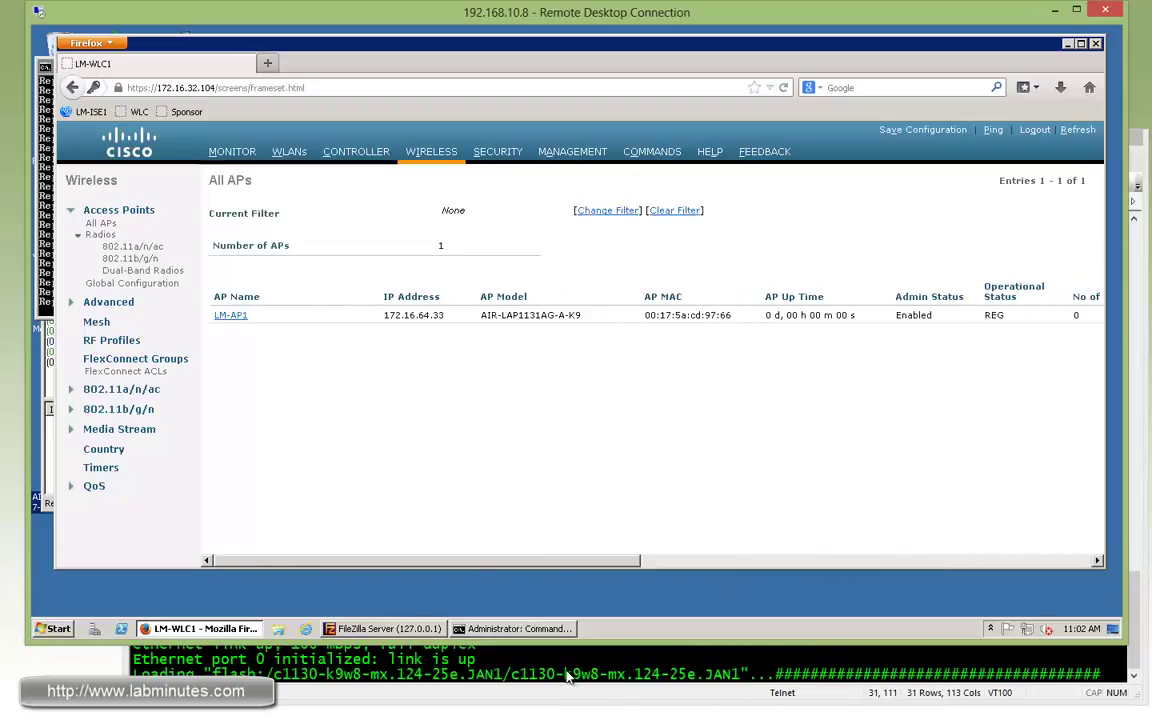
click(418, 151)
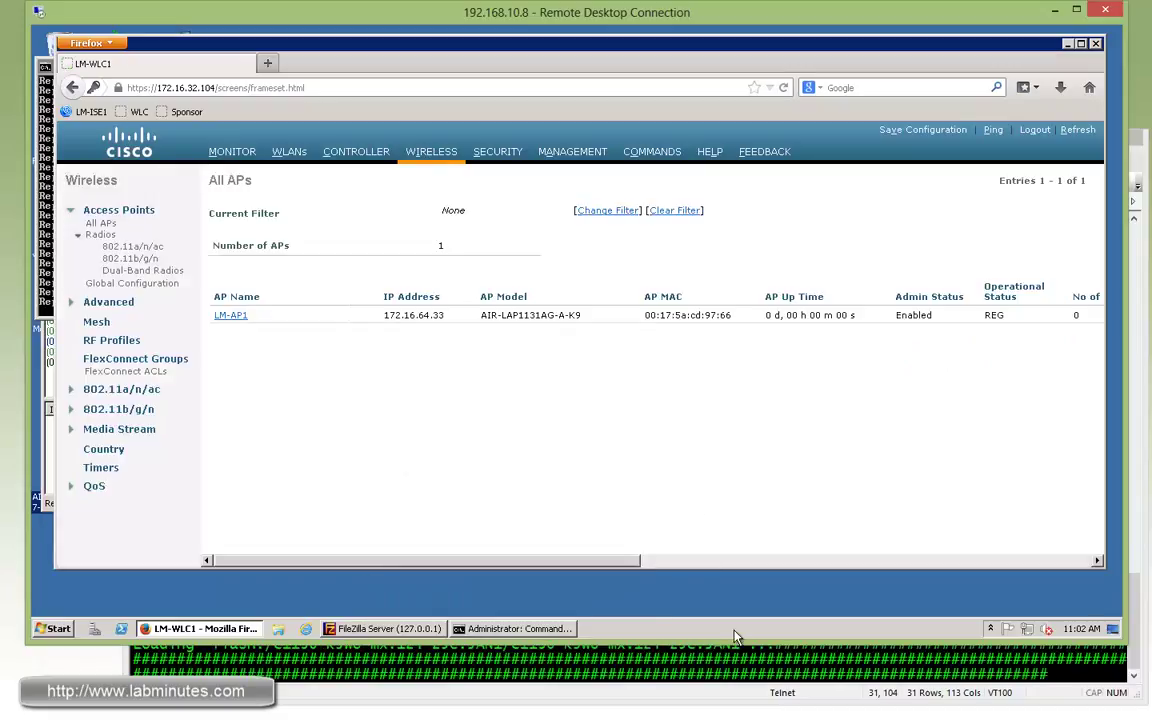
key(alt+Tab)
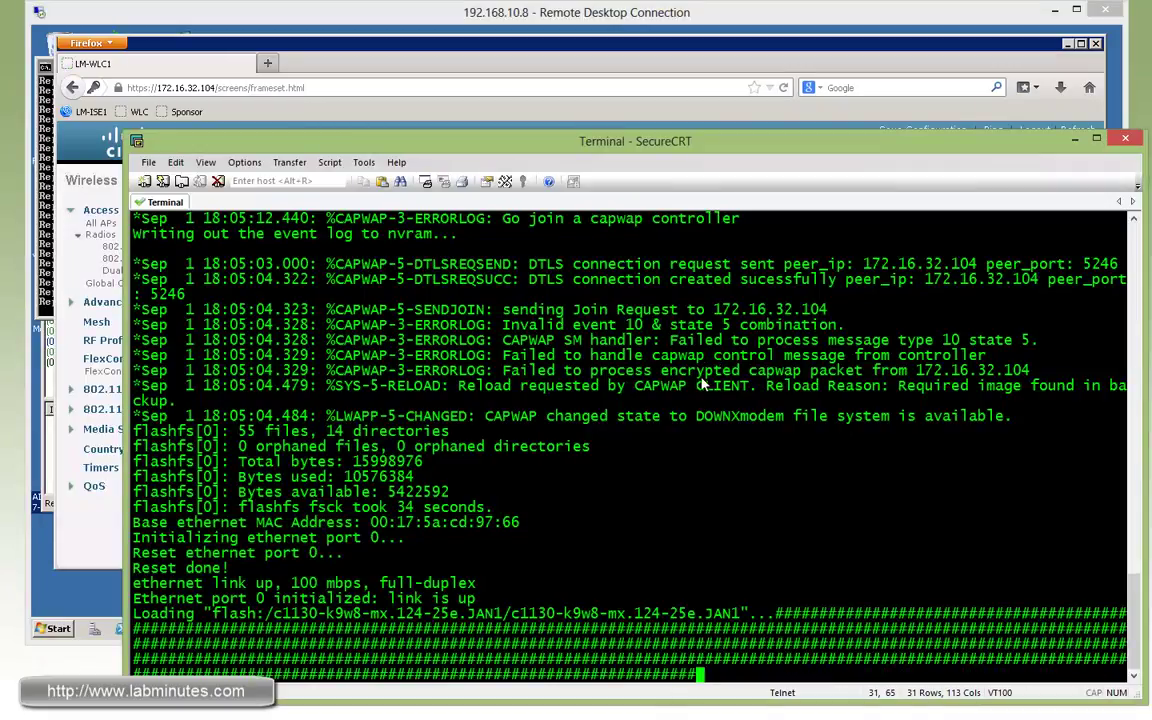
scroll(651, 366, up, 1)
scroll(594, 328, up, 1)
scroll(621, 341, up, 2)
drag(1133, 605, 1133, 566)
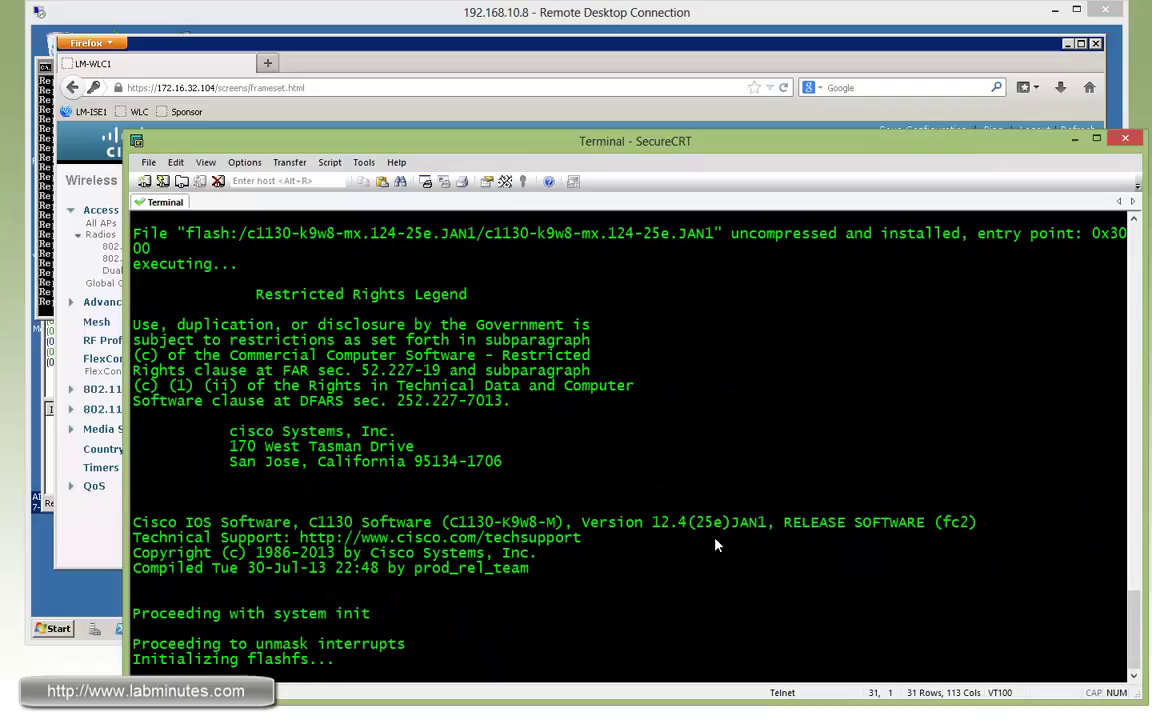
scroll(931, 446, up, 7)
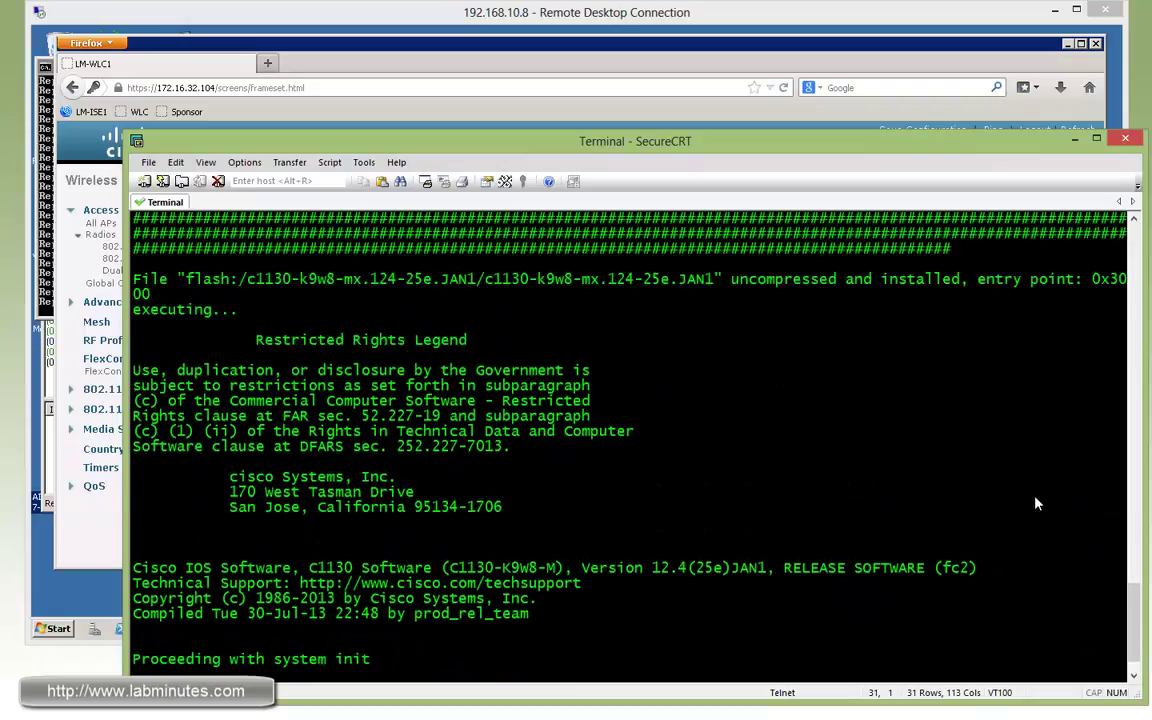
click(727, 59)
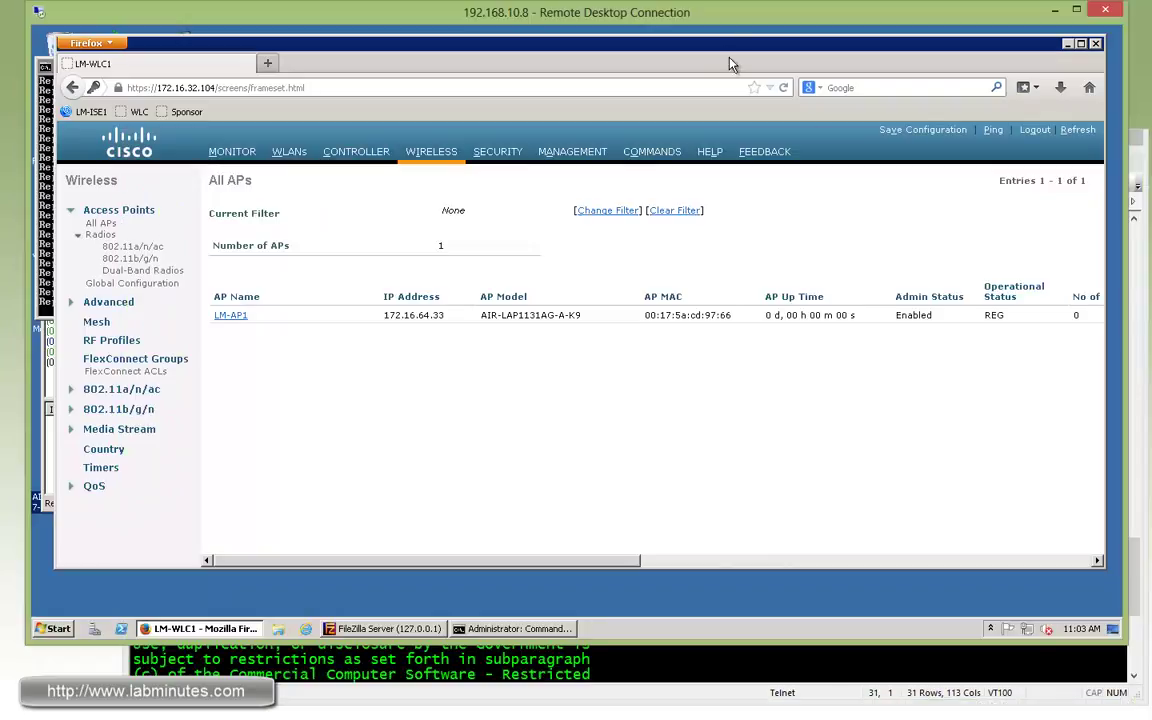
key(F5)
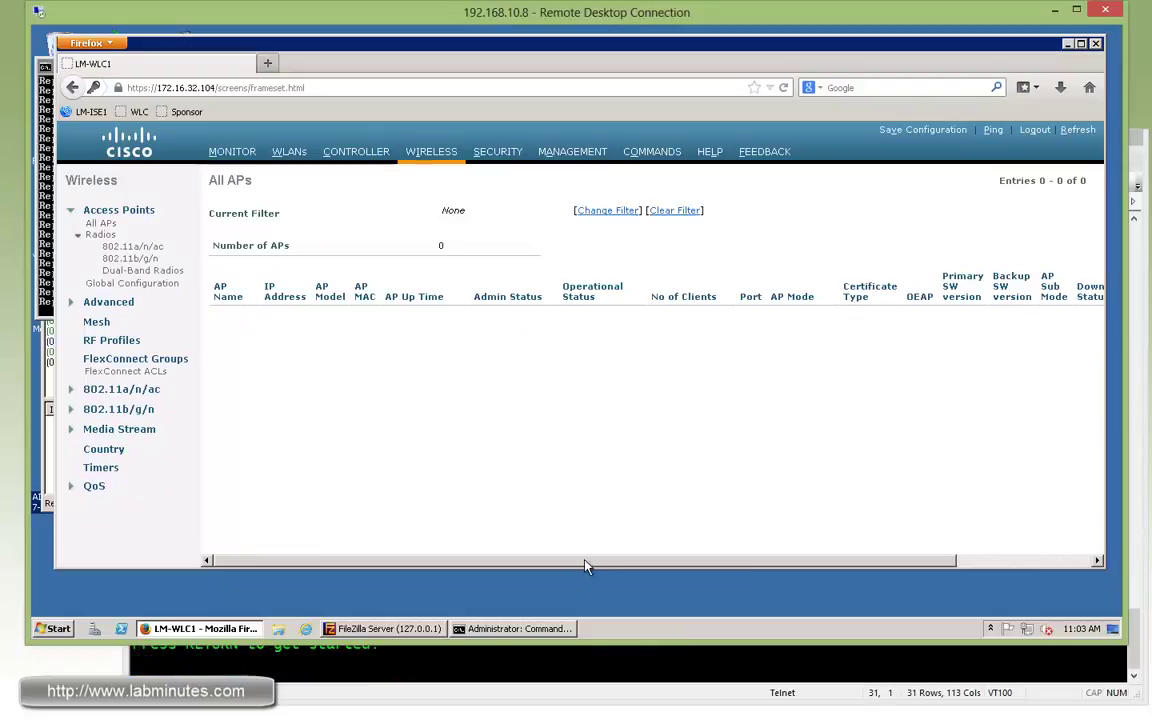
Refresh the All APs list until LM-AP1 reappears.
click(510, 655)
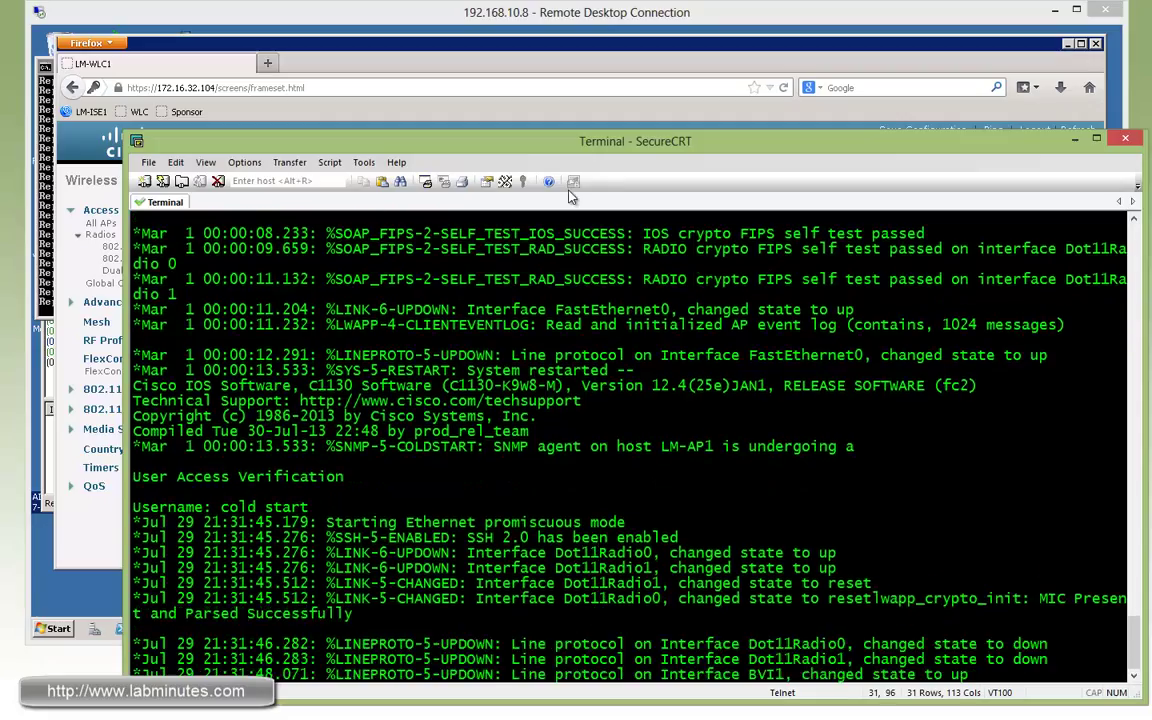
click(525, 12)
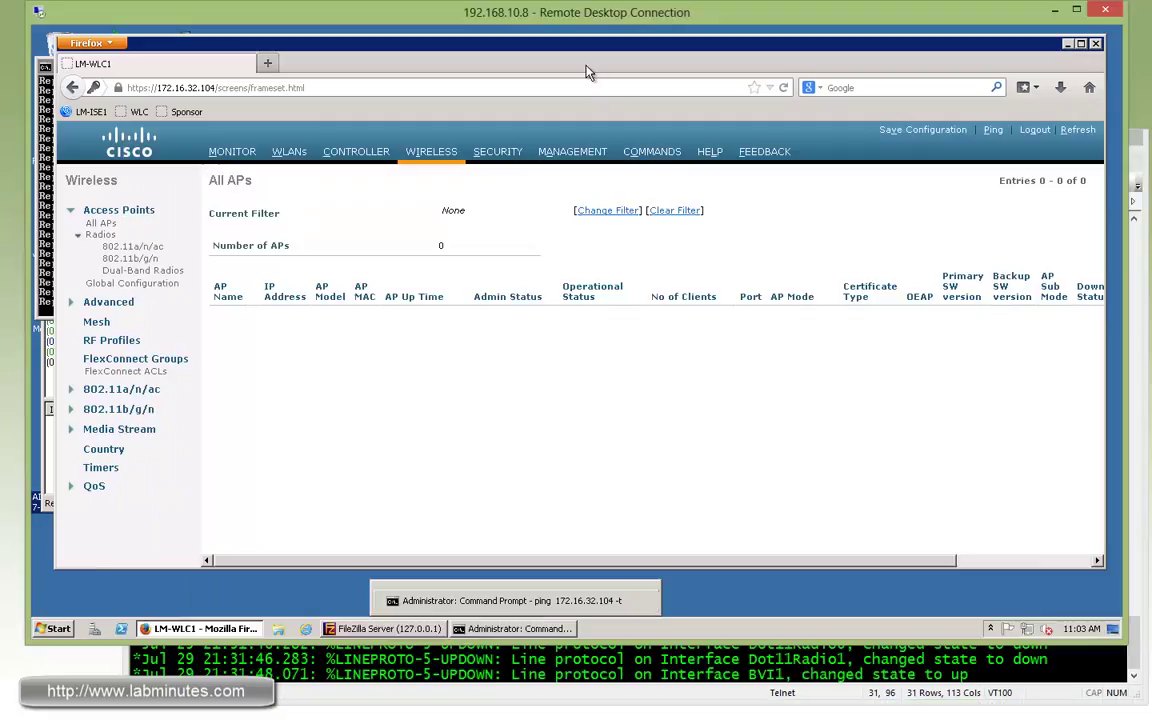
click(440, 155)
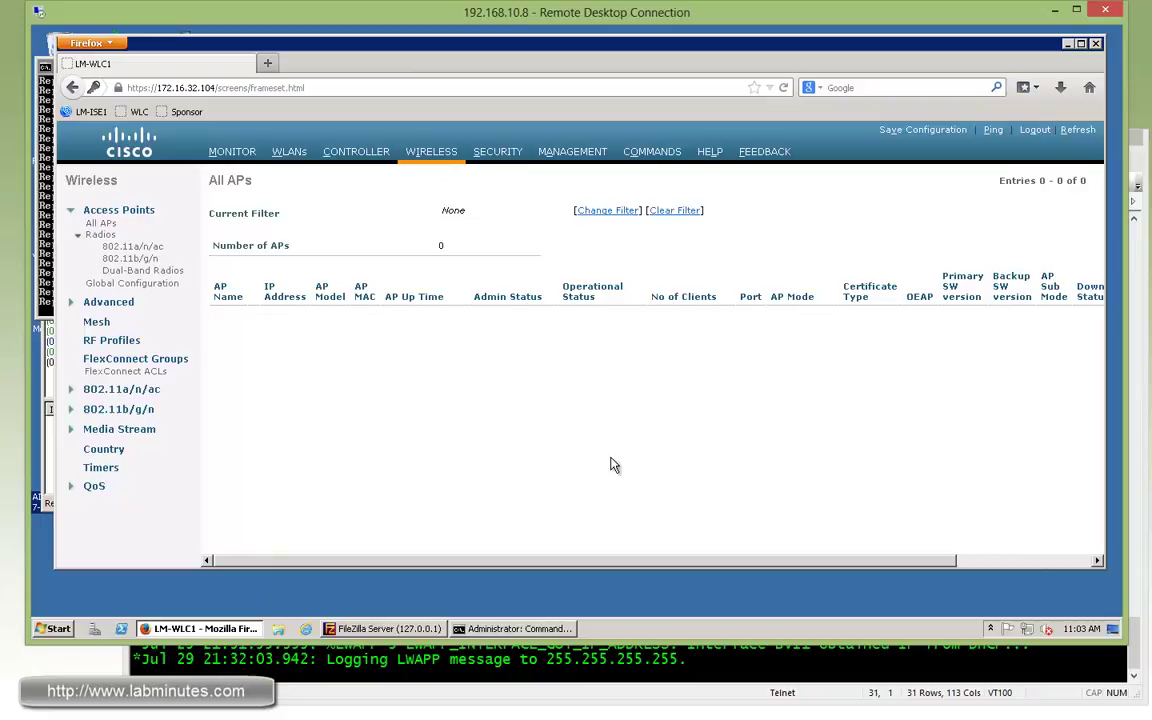
click(433, 152)
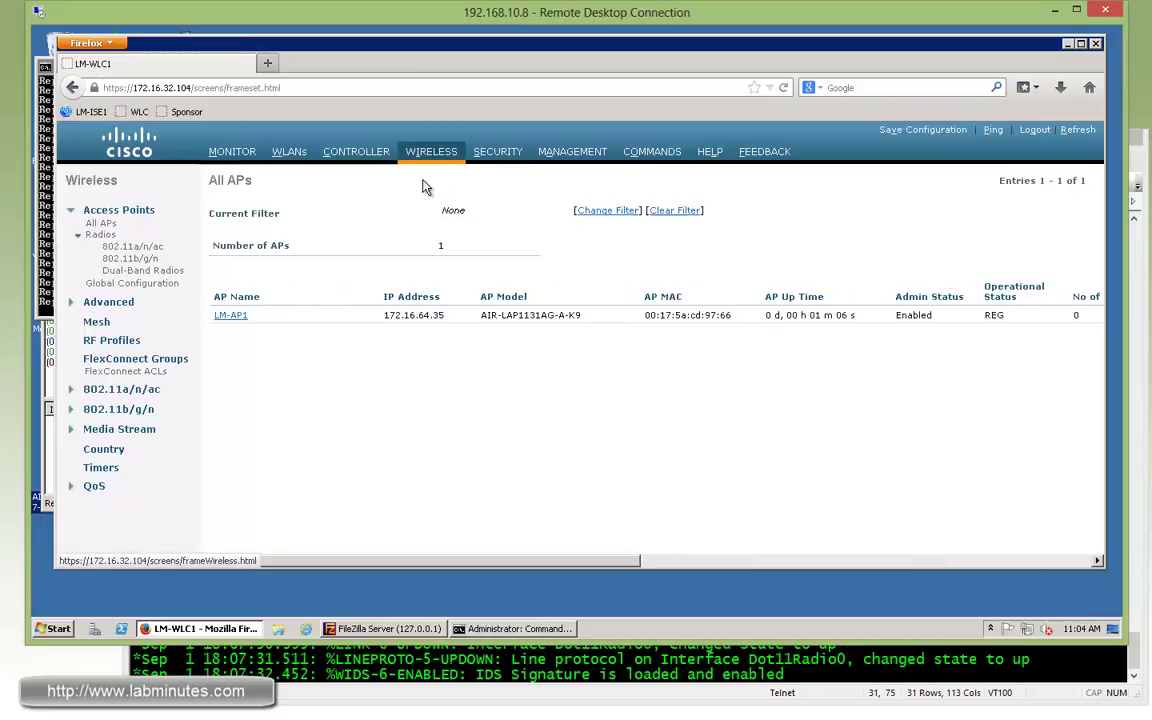
Check the version columns showing LM-AP1's primary software as 7.5.102.0.
drag(489, 560, 725, 561)
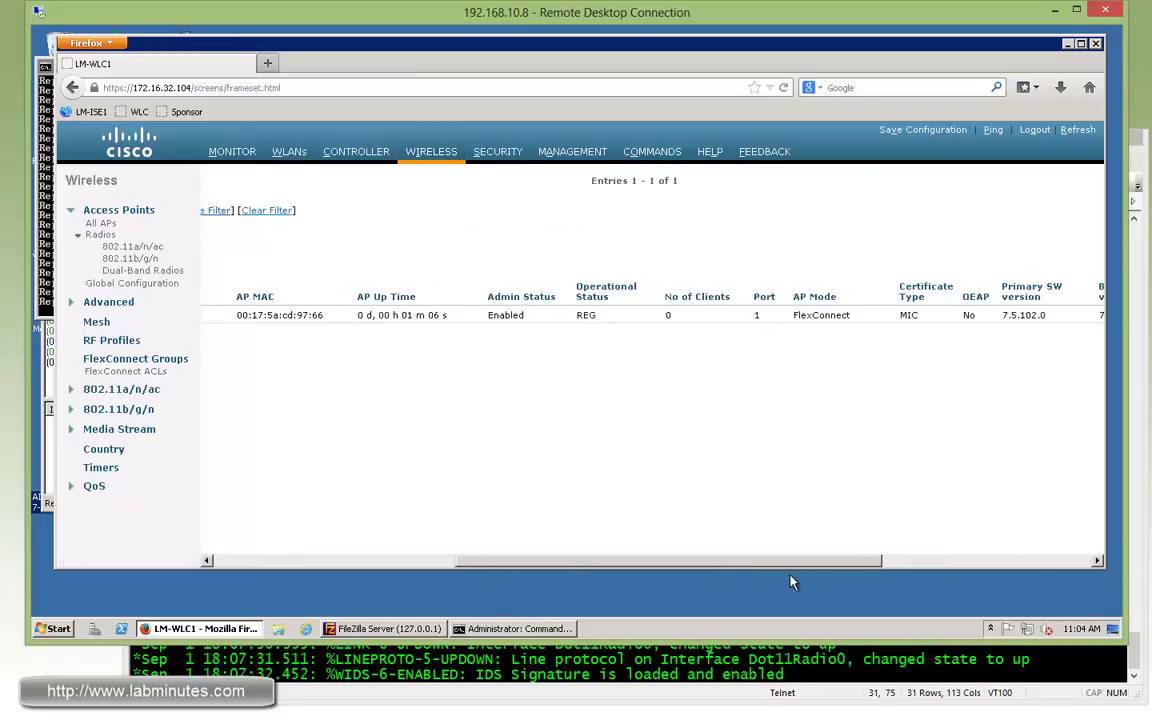
drag(790, 582, 945, 566)
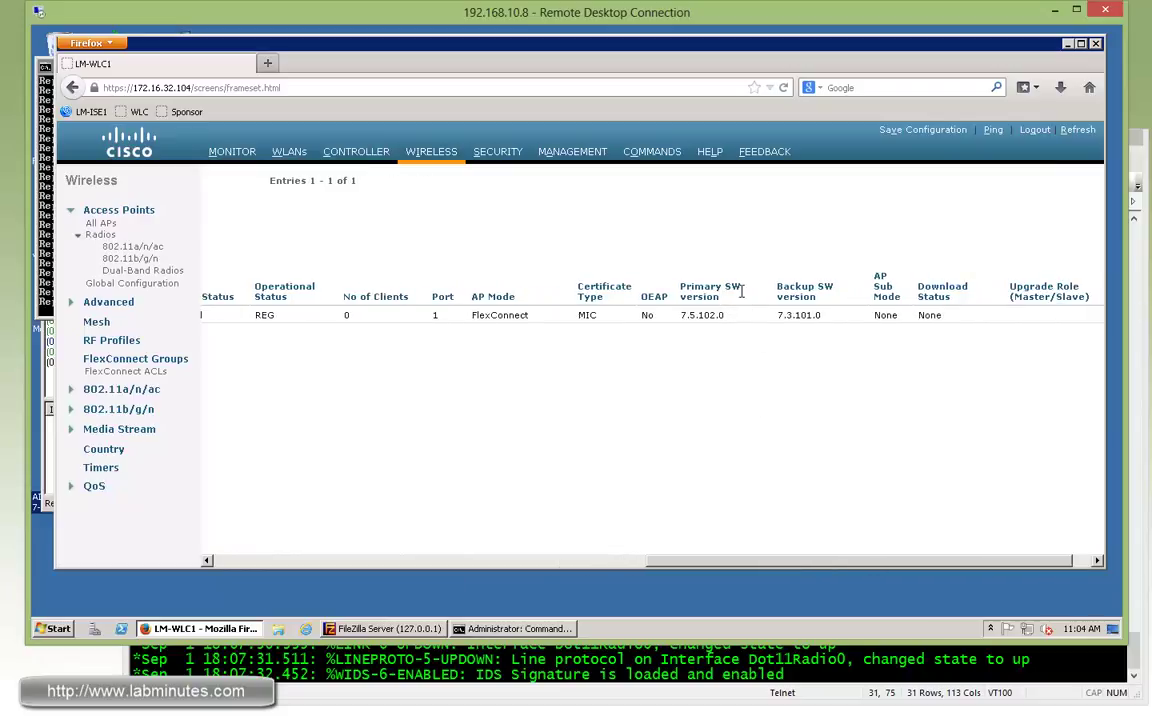
drag(725, 315, 682, 315)
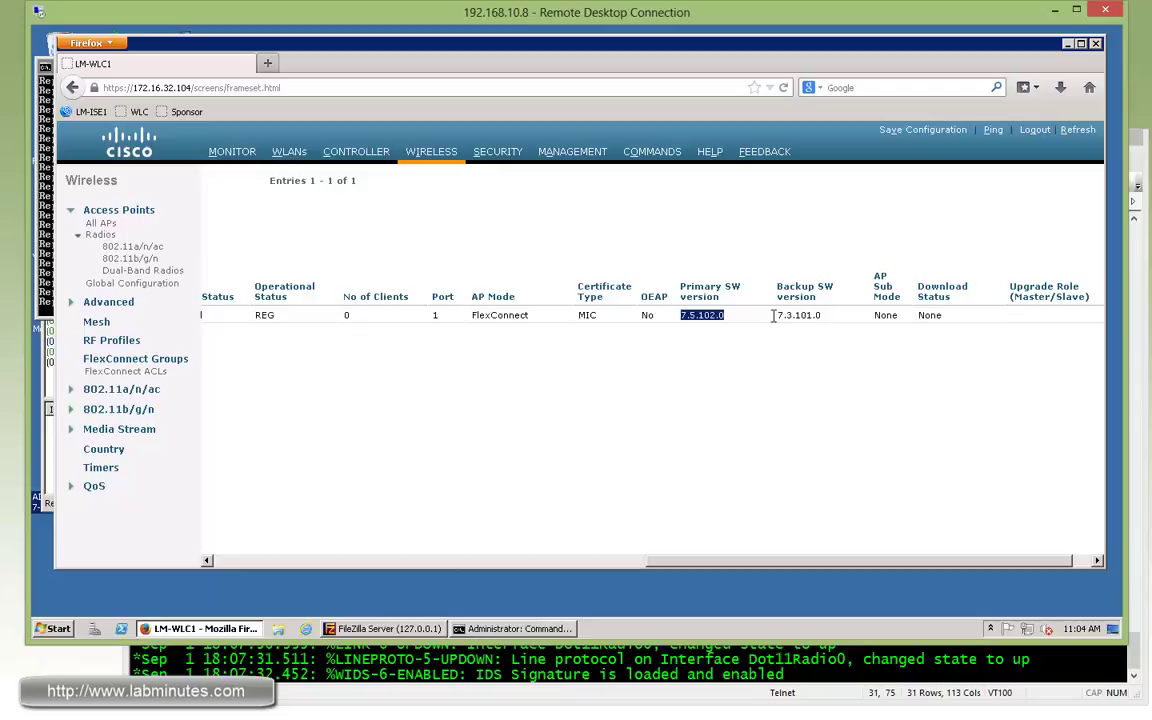
click(838, 323)
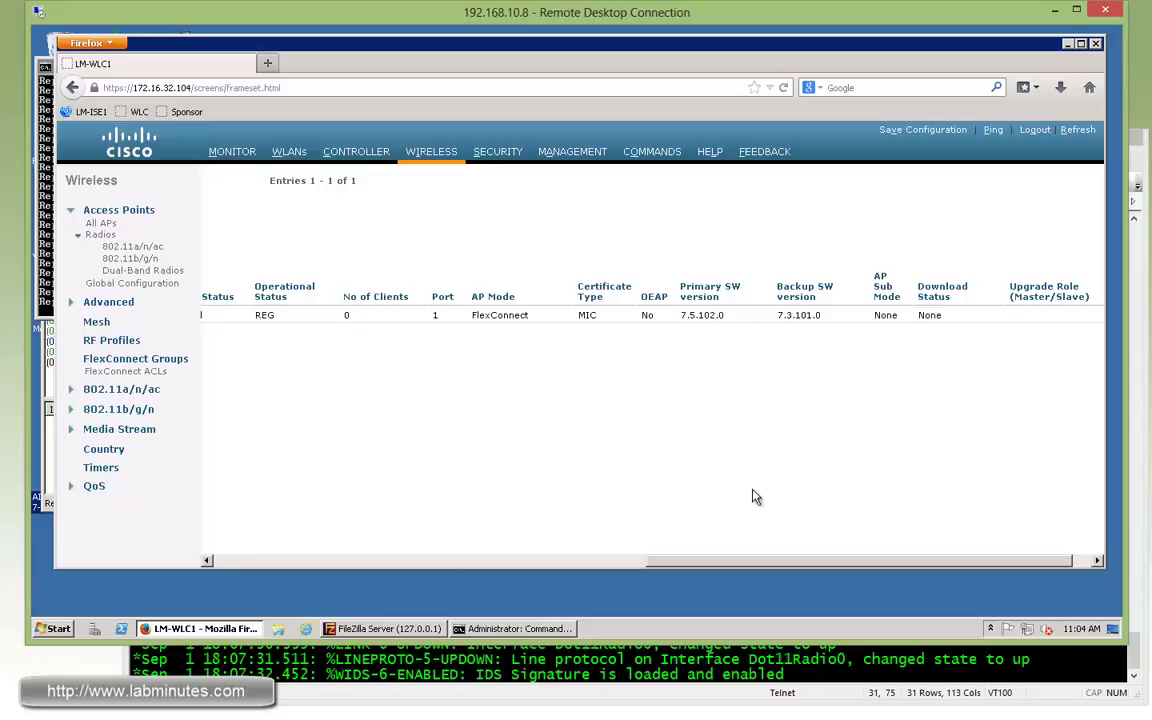
click(316, 557)
Scroll back through LM-AP1's console log to the retransmission count error.
click(580, 655)
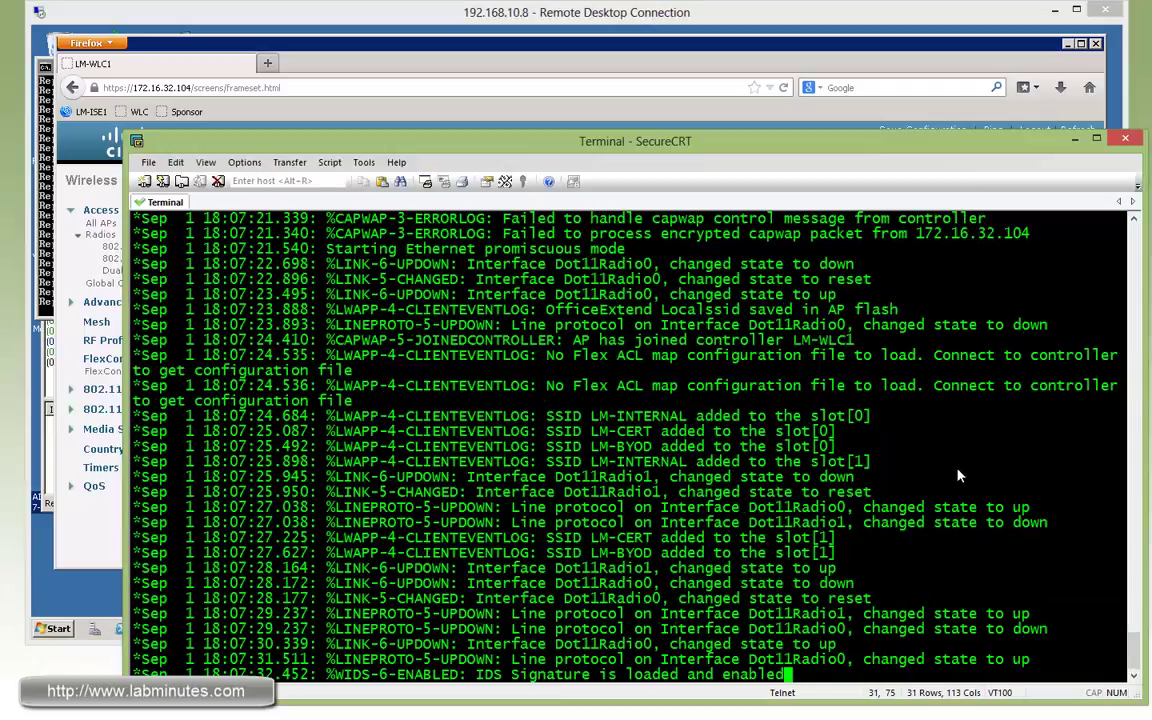
scroll(1004, 516, up, 20)
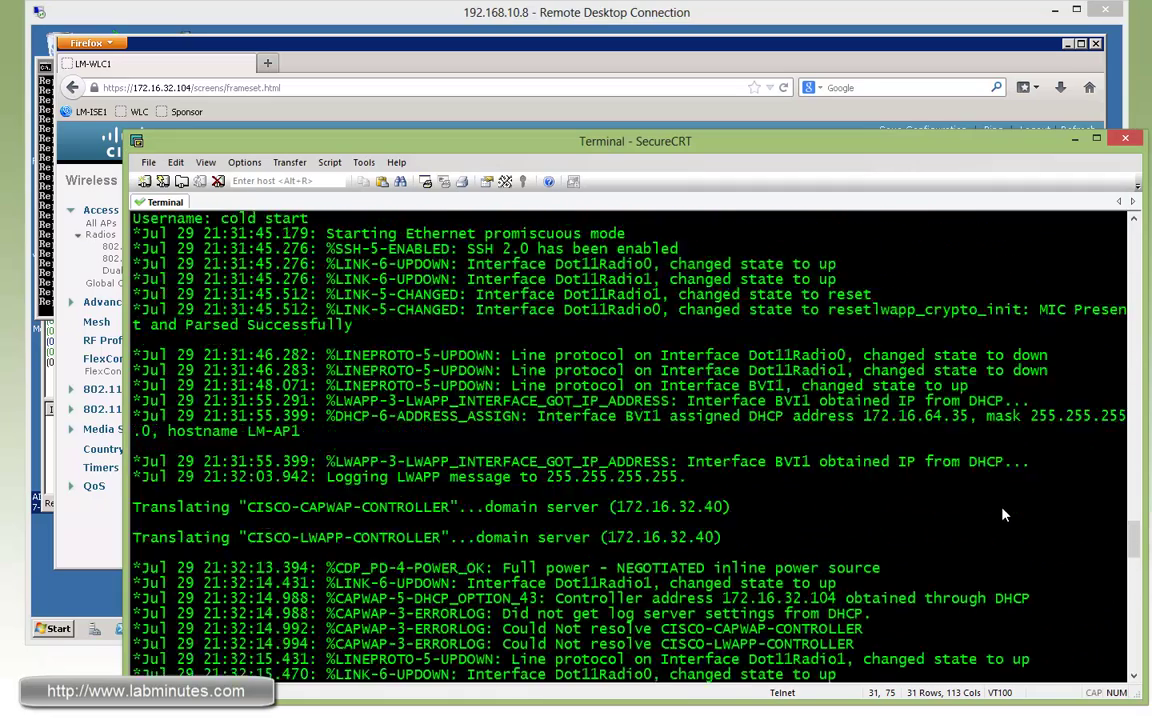
scroll(987, 478, up, 15)
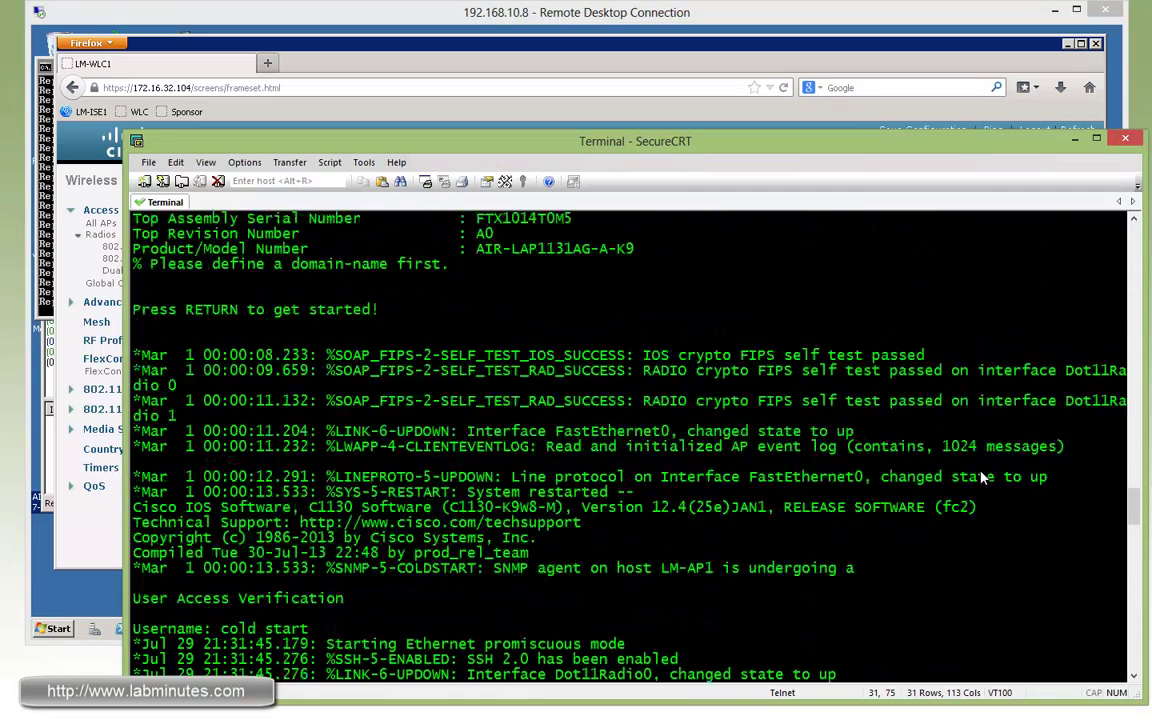
scroll(978, 475, up, 3)
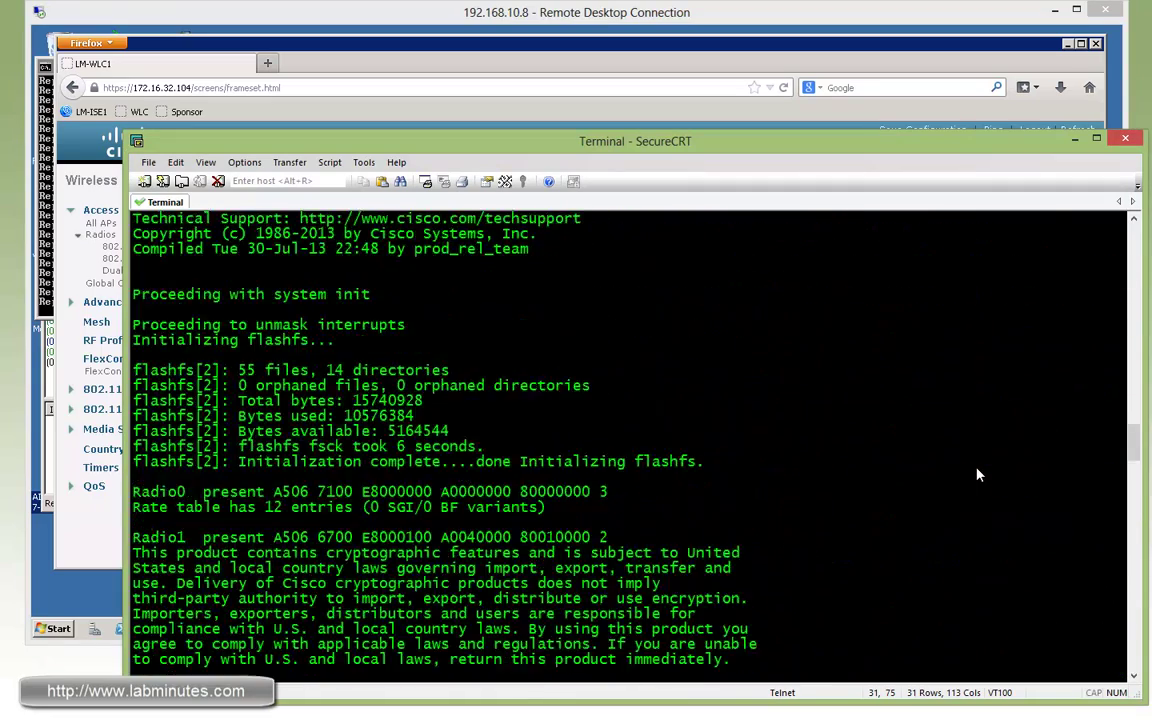
scroll(978, 475, down, 2)
scroll(978, 475, up, 10)
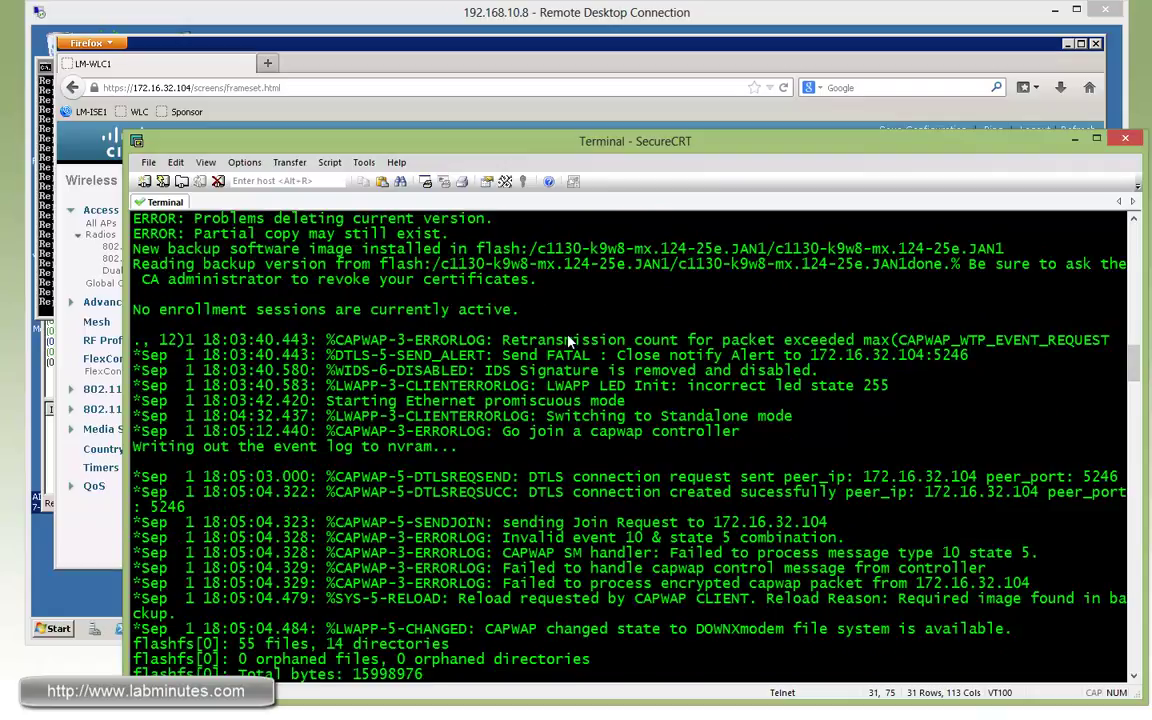
drag(529, 341, 830, 343)
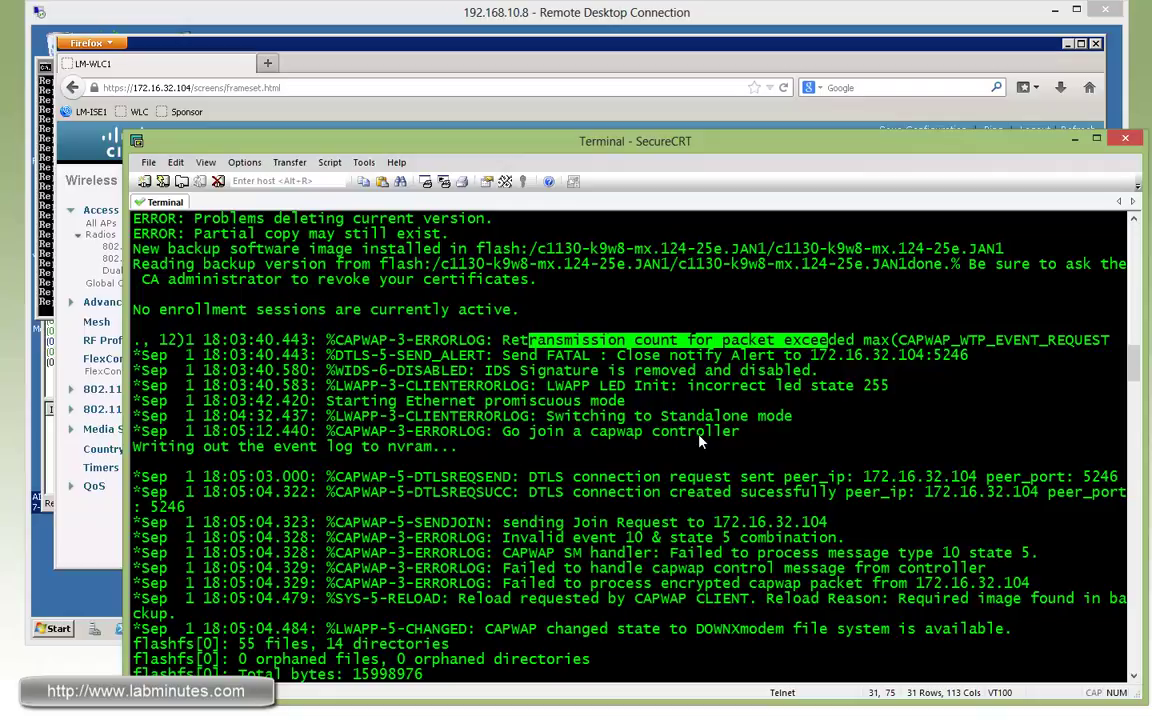
Highlight the CAPWAP join to 172.16.32.104 and the client-requested reload for the required image.
drag(396, 431, 705, 432)
drag(432, 477, 801, 478)
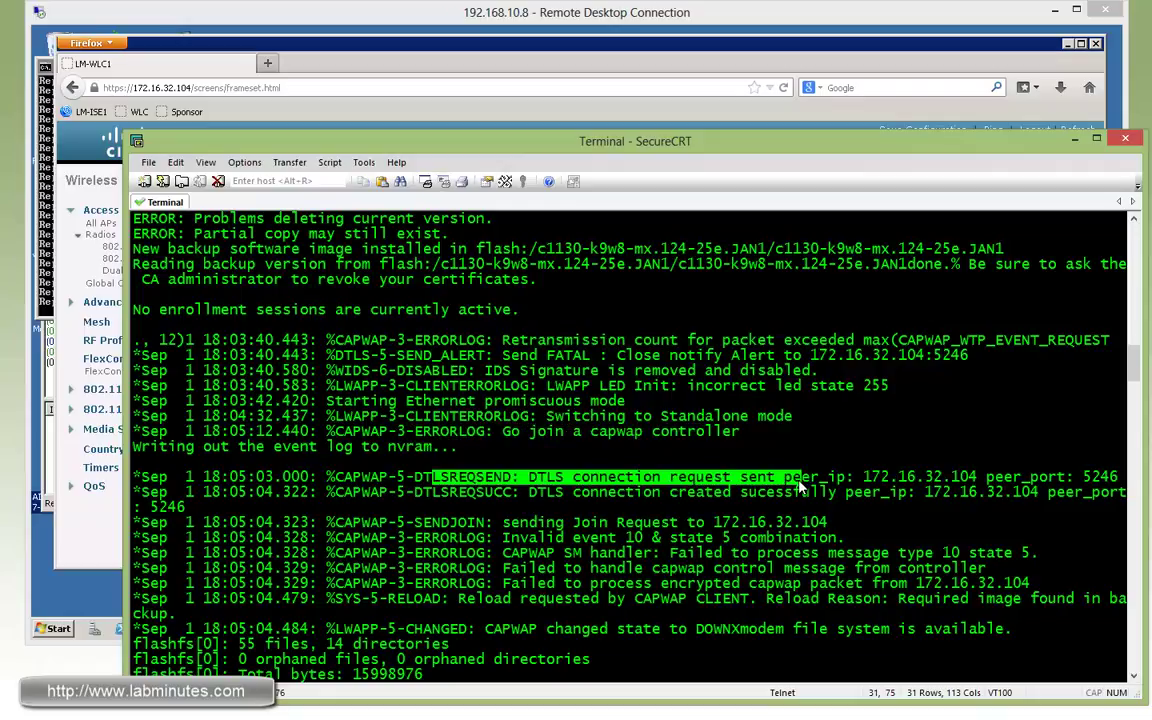
drag(977, 386, 880, 386)
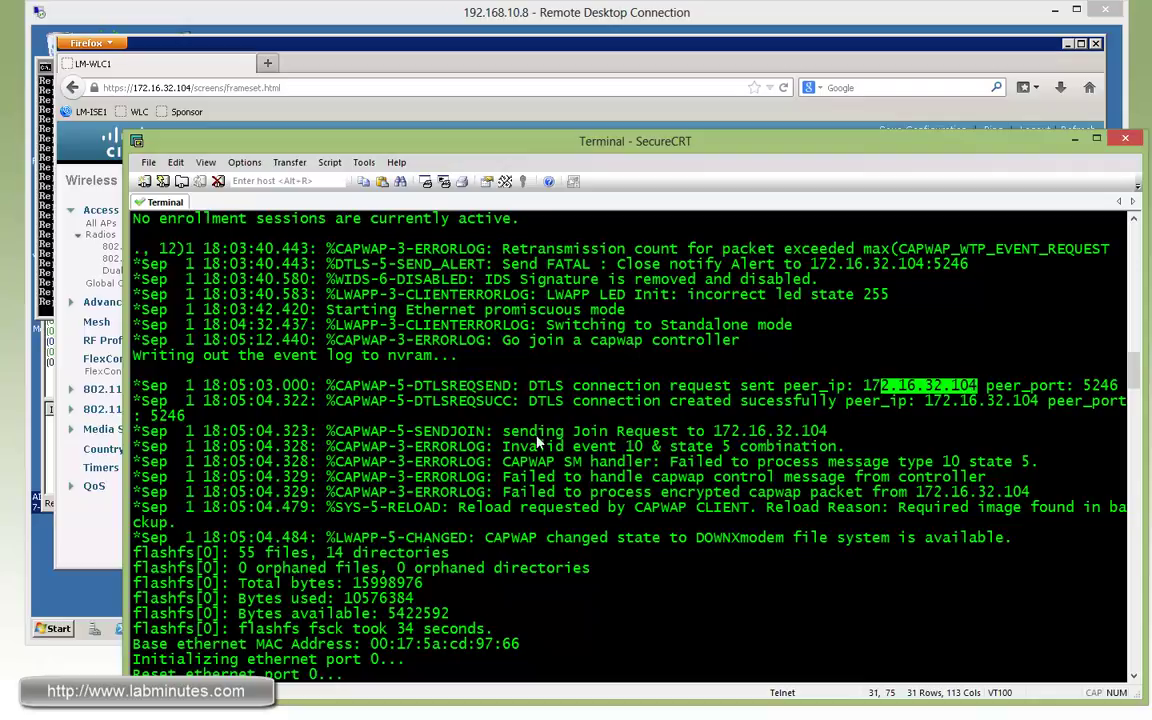
drag(478, 431, 828, 432)
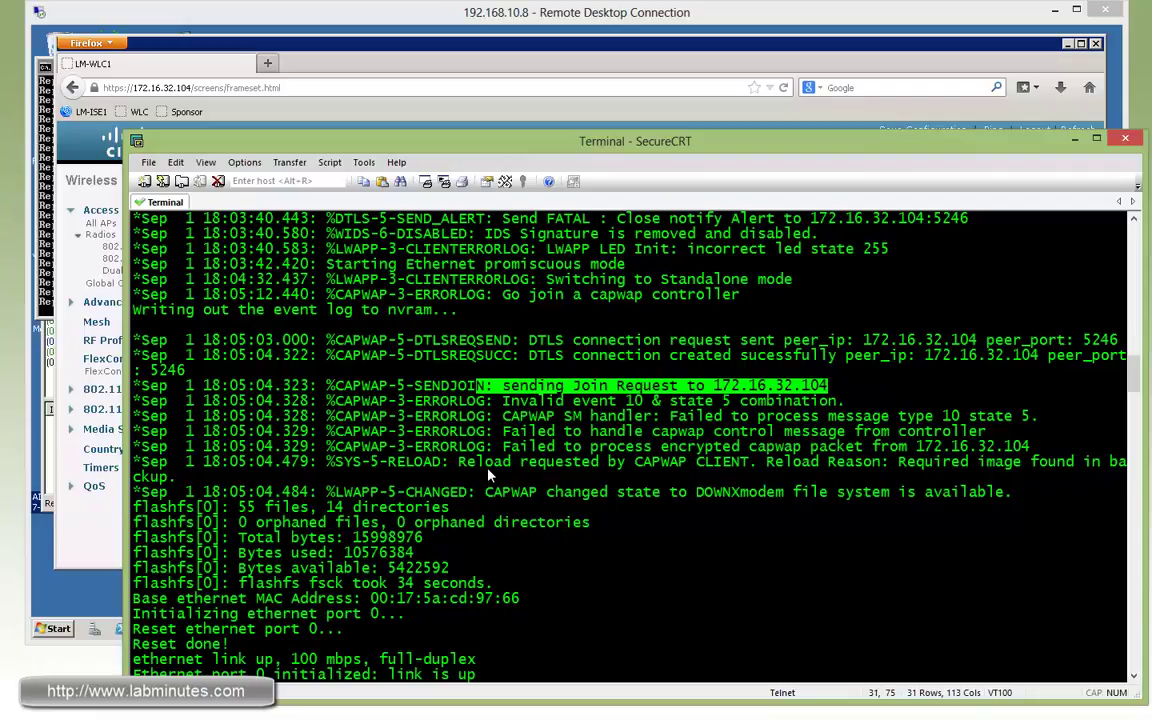
drag(458, 462, 749, 466)
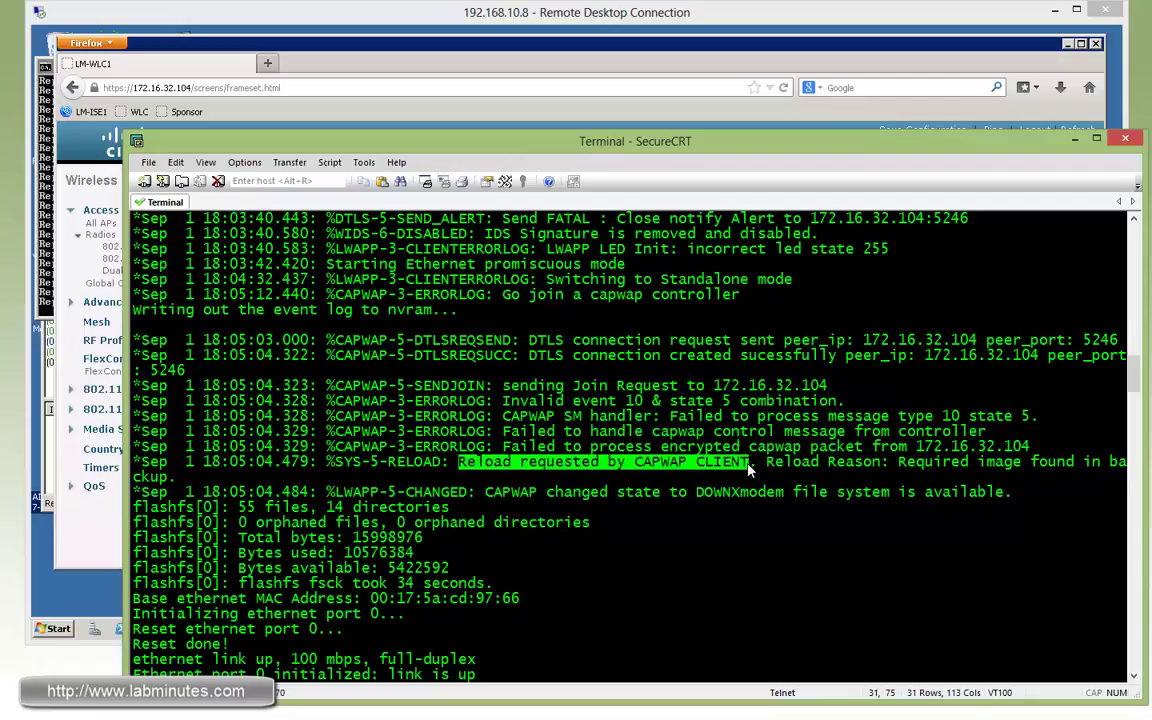
double_click(728, 463)
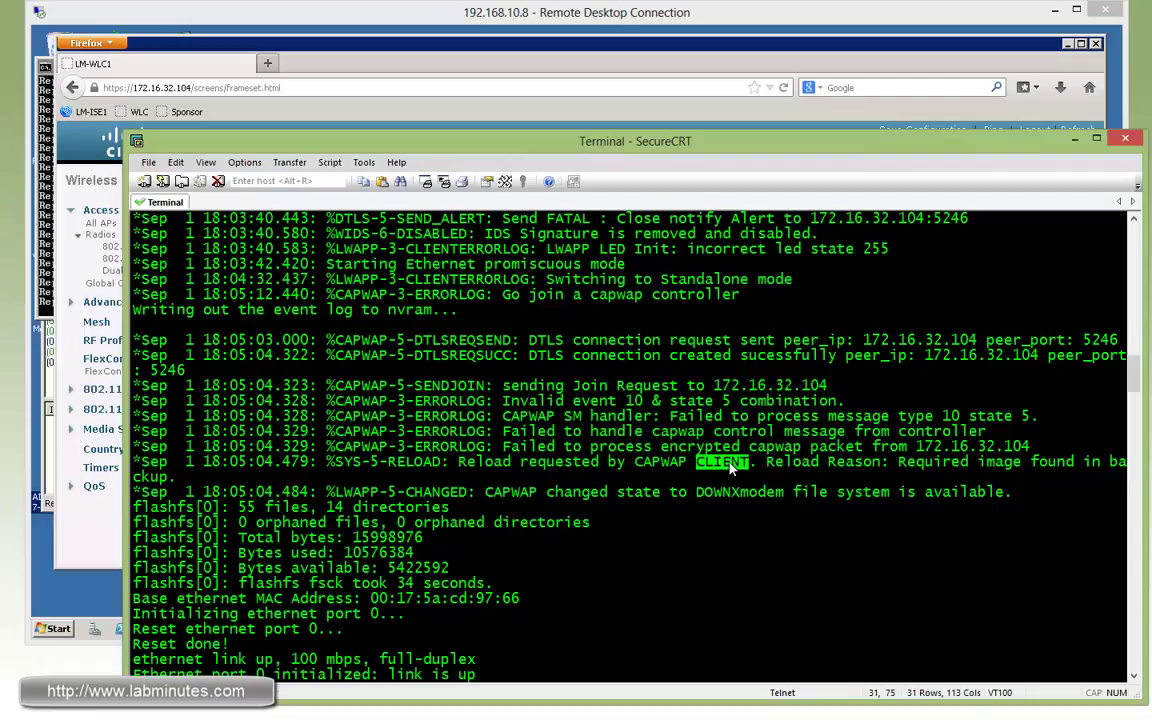
drag(768, 464, 1127, 464)
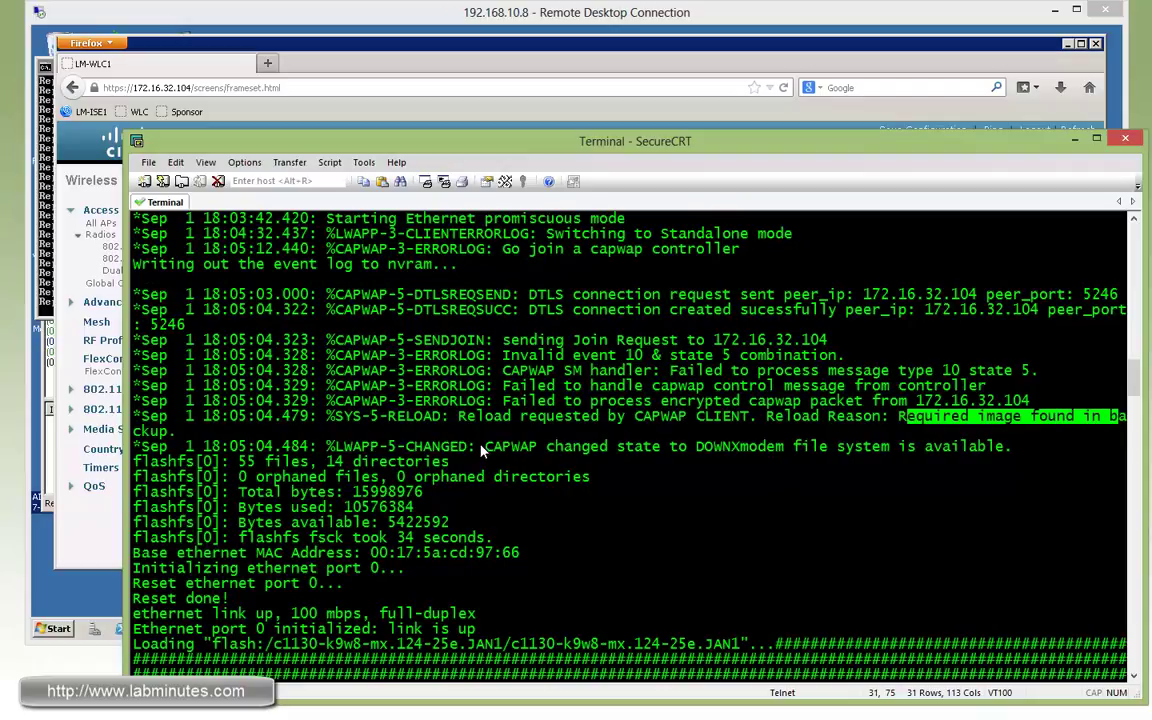
Highlight the flash usage, AP image load, and DHCP address 172.16.64.35 in the log.
drag(485, 454, 398, 468)
drag(291, 508, 447, 524)
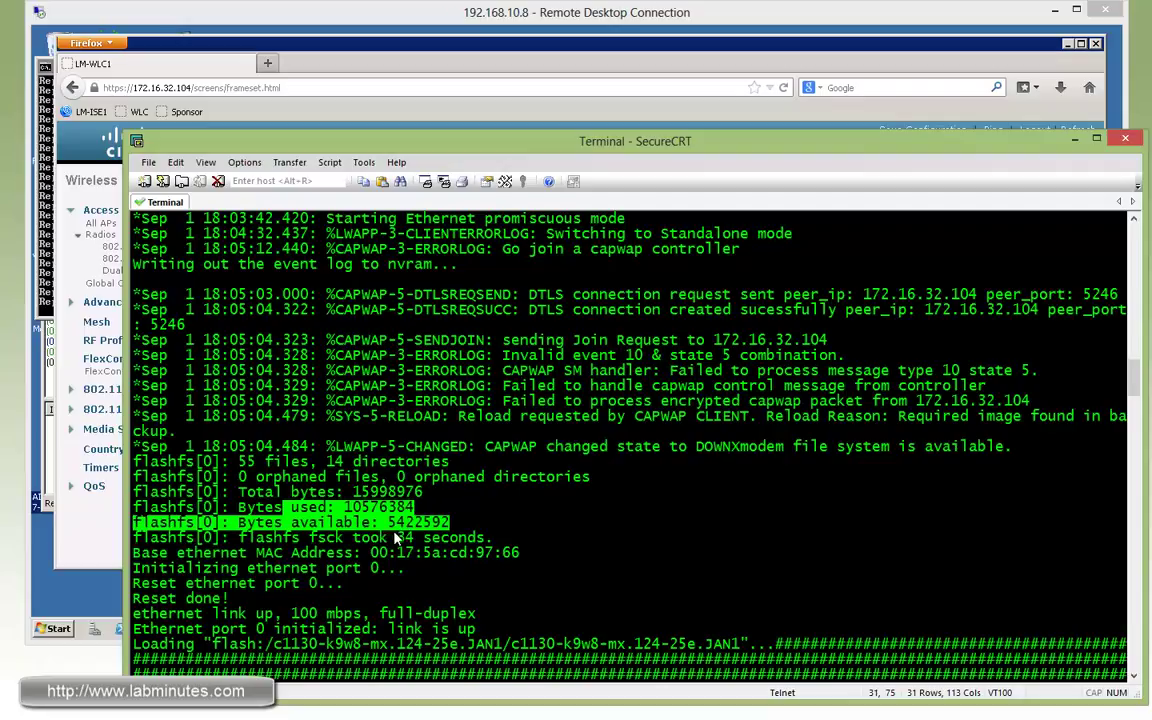
drag(265, 507, 421, 522)
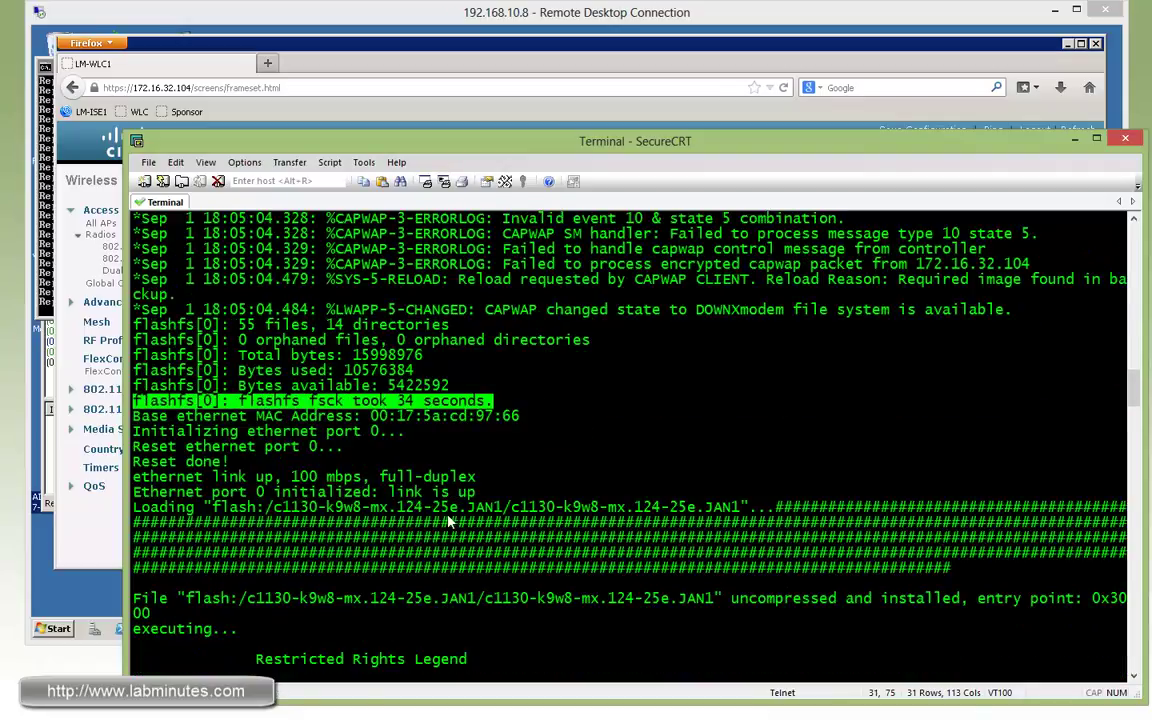
drag(238, 355, 594, 560)
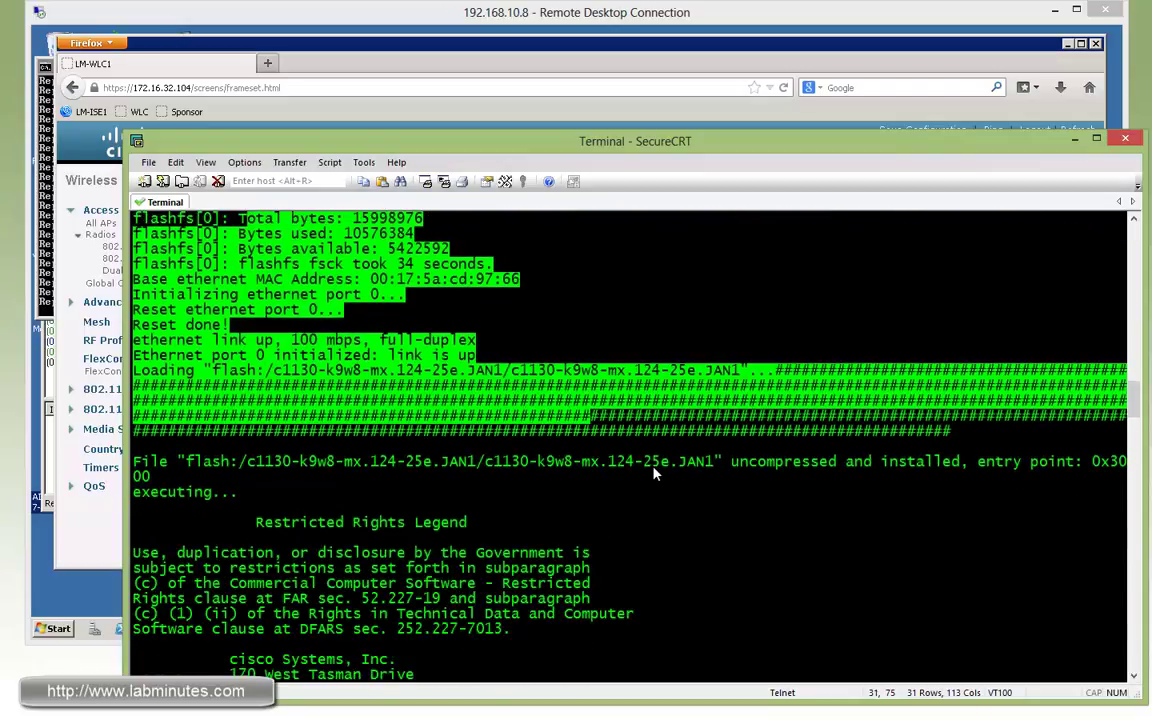
drag(480, 461, 669, 461)
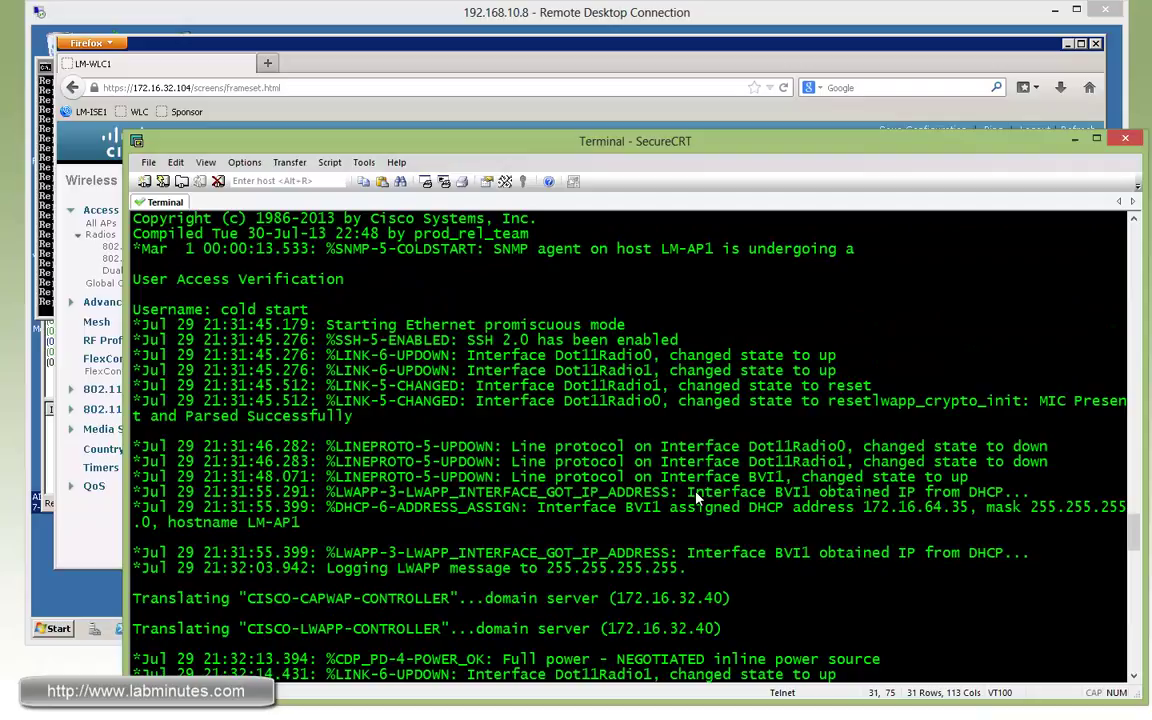
drag(837, 507, 968, 511)
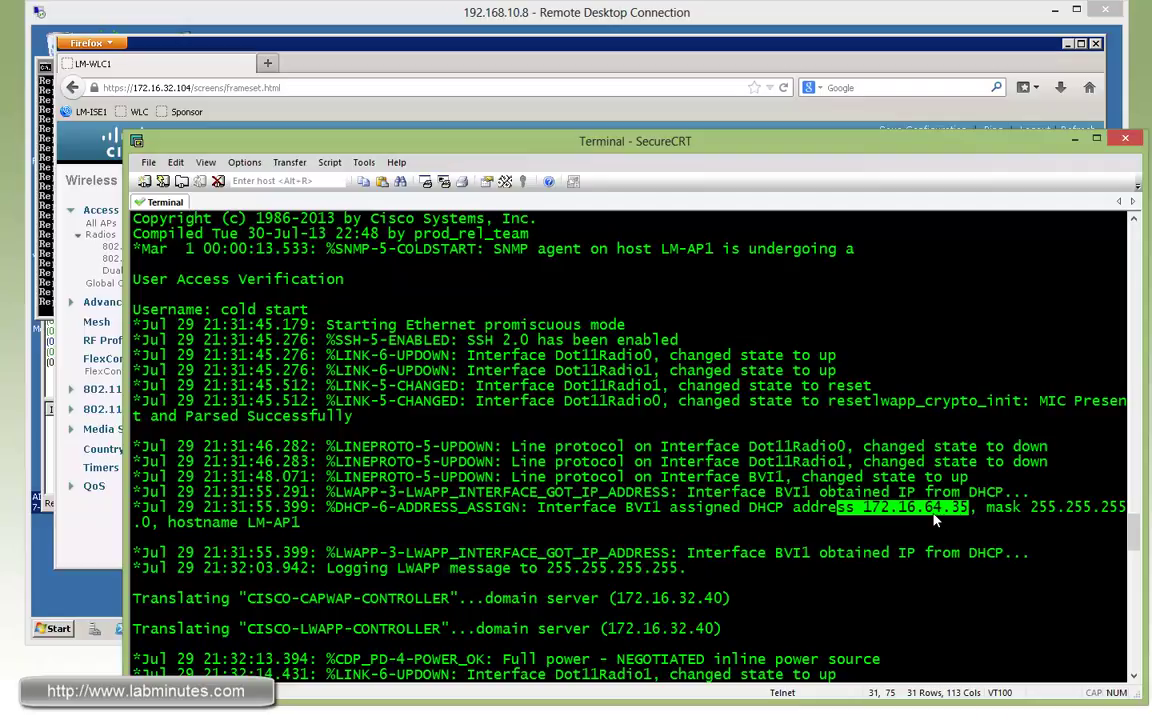
Highlight controller 172.16.32.104 learned via option 43 and the join to LM-WLC1.
drag(590, 401, 548, 402)
click(355, 370)
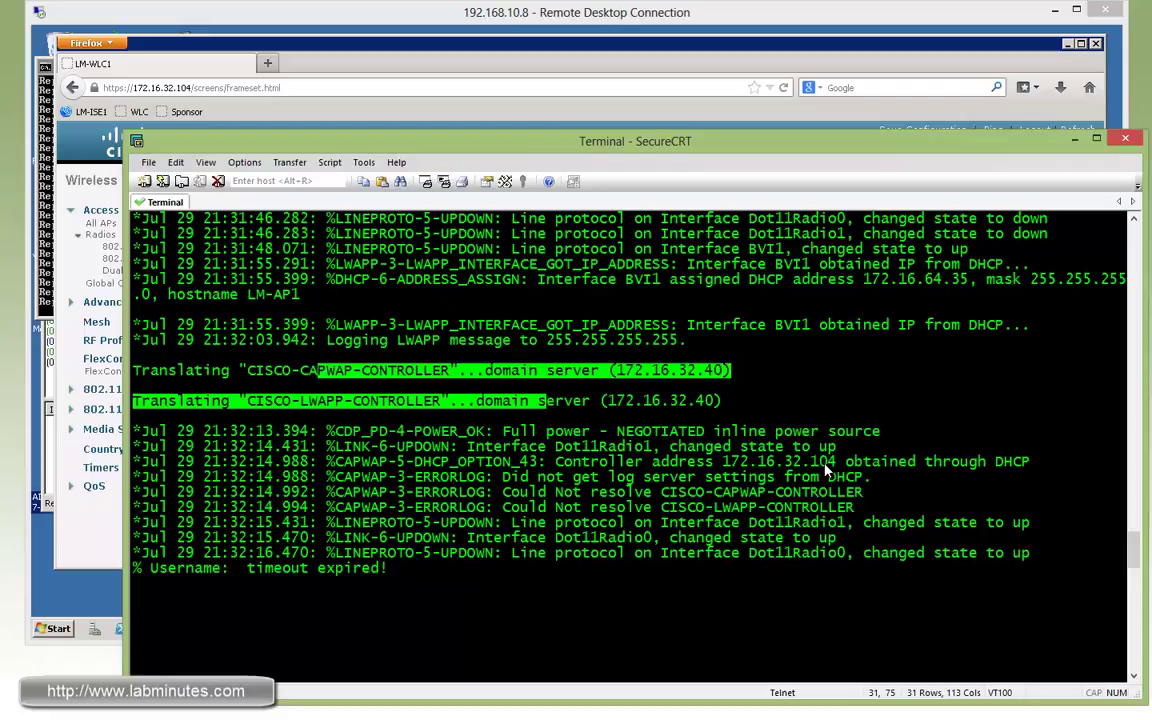
double_click(731, 463)
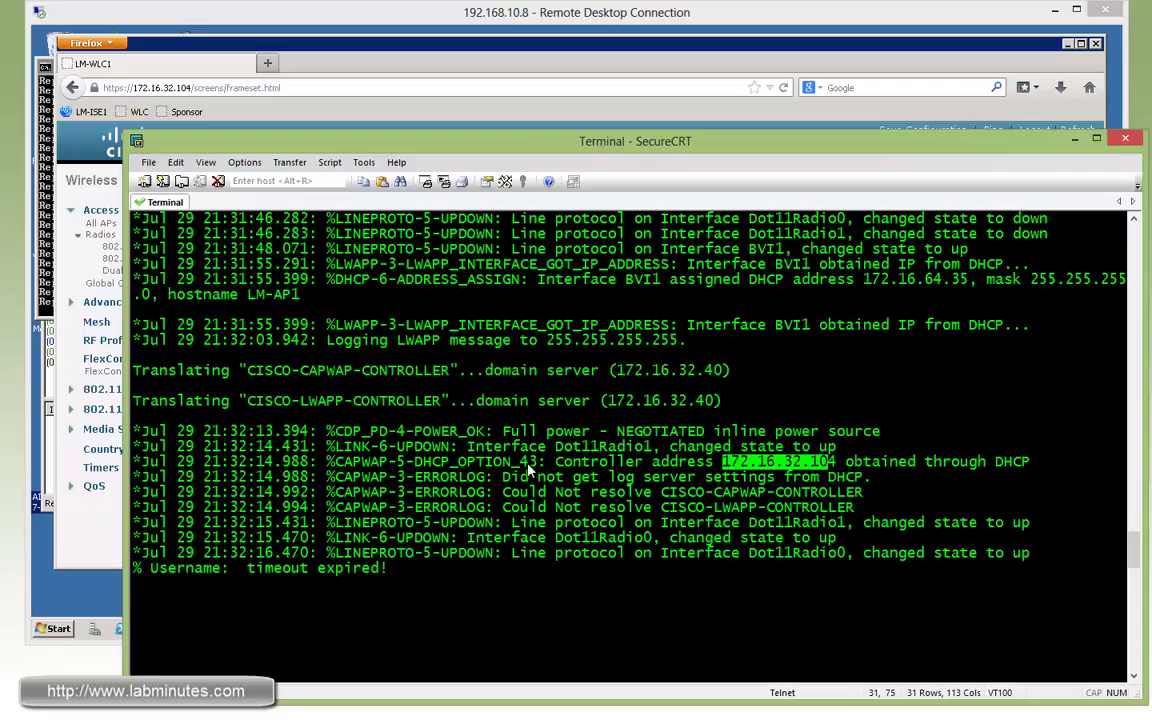
drag(493, 463, 538, 463)
drag(838, 463, 783, 463)
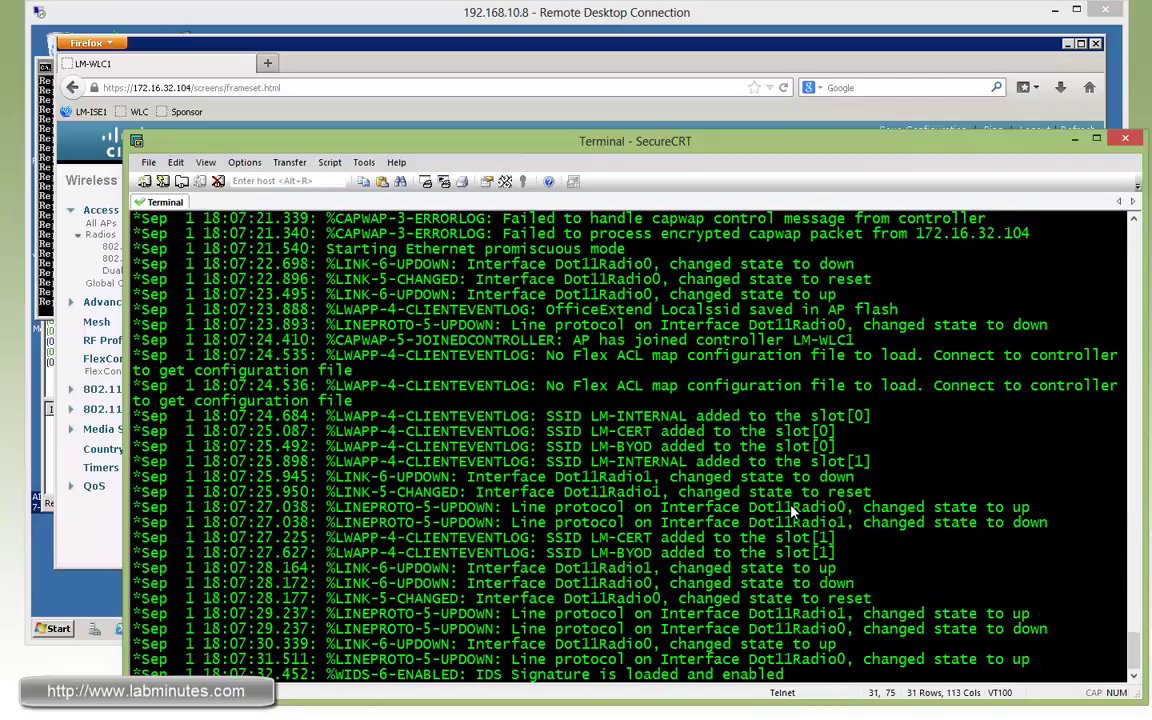
drag(572, 340, 853, 343)
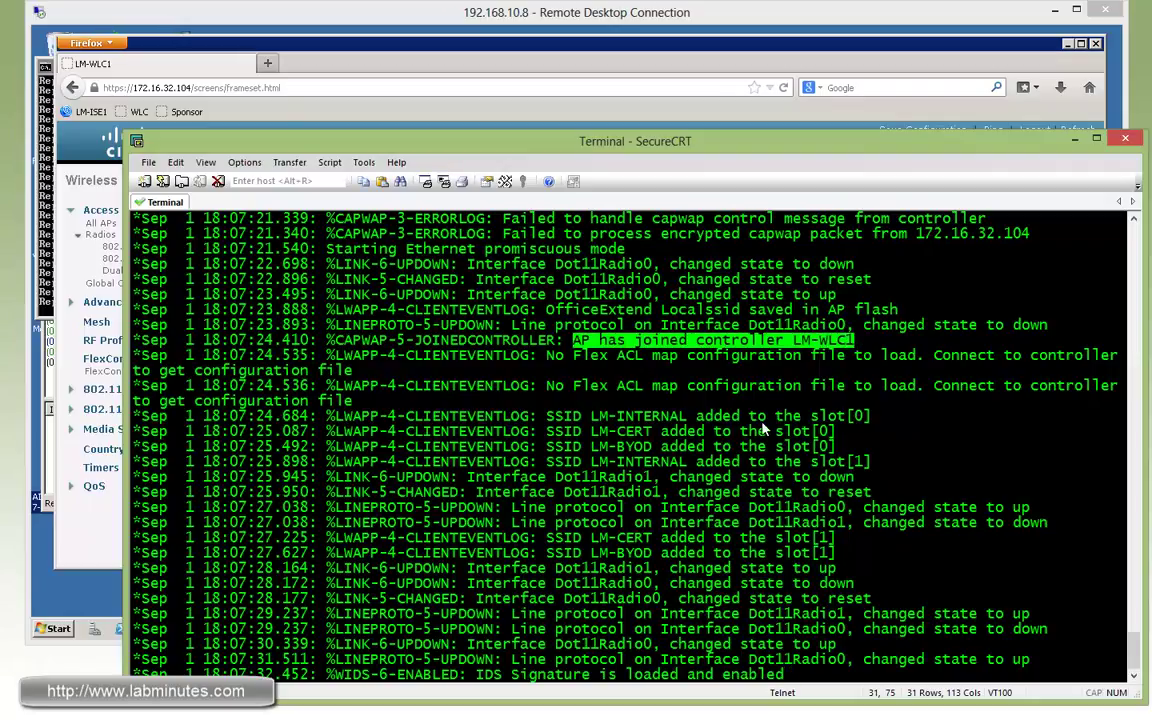
Bring the Firefox window with the WLC All APs page back to the front.
click(587, 75)
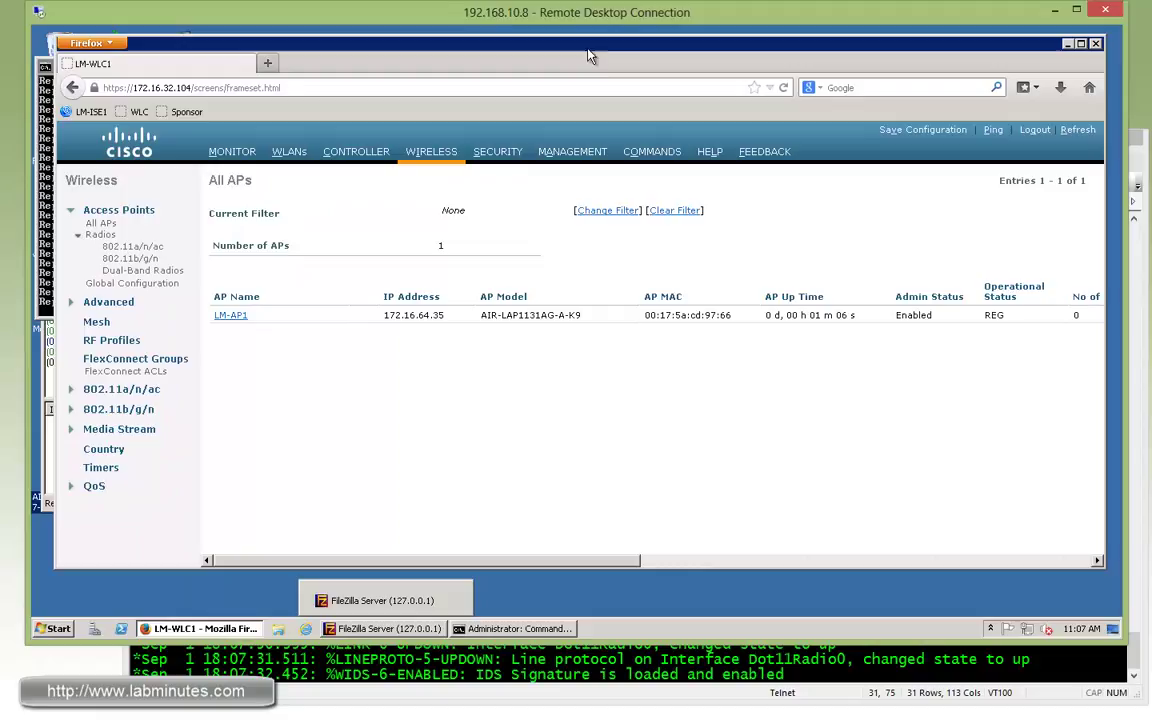